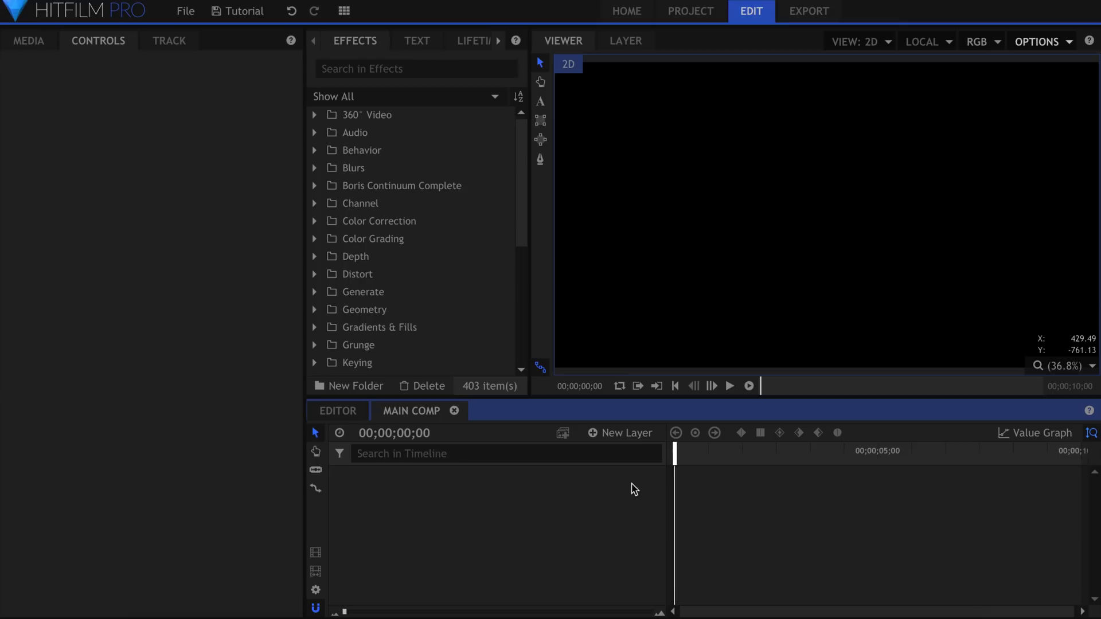
Step: Add a new text layer at width 3 to the Main Comp and type BLACK in the viewer
left_click(623, 434)
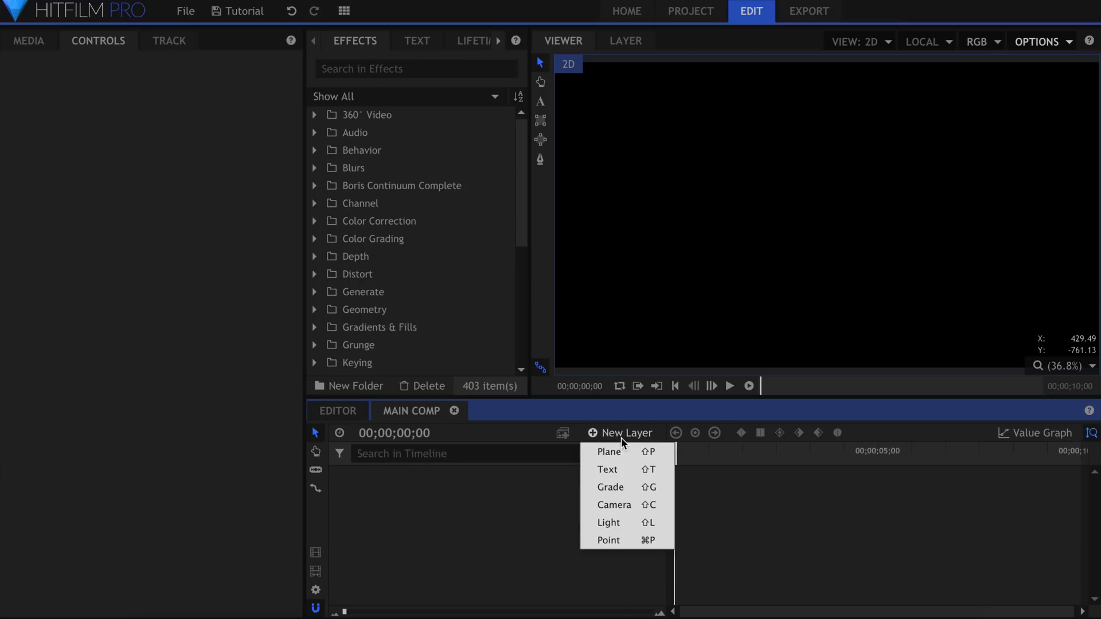
left_click(630, 476)
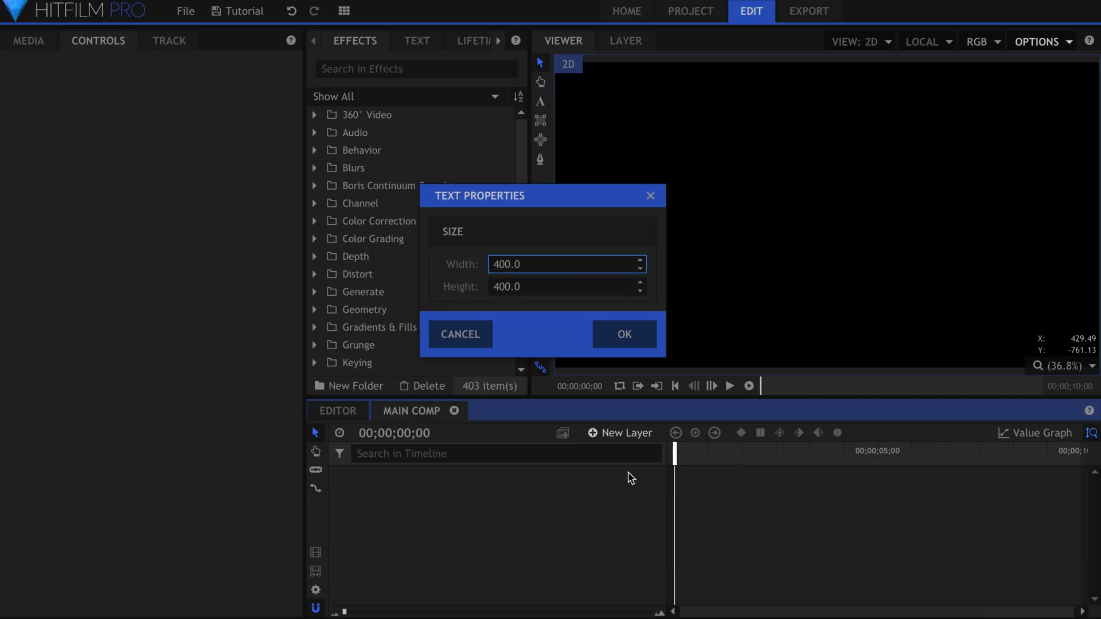
type("3840")
key("Return")
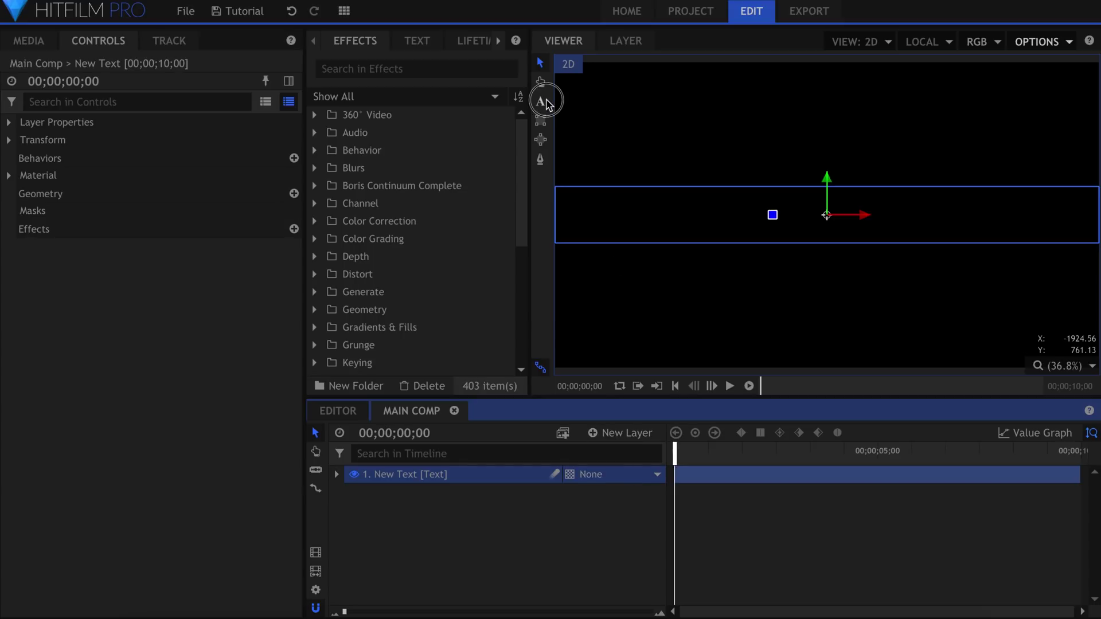
left_click(540, 102)
left_click(835, 221)
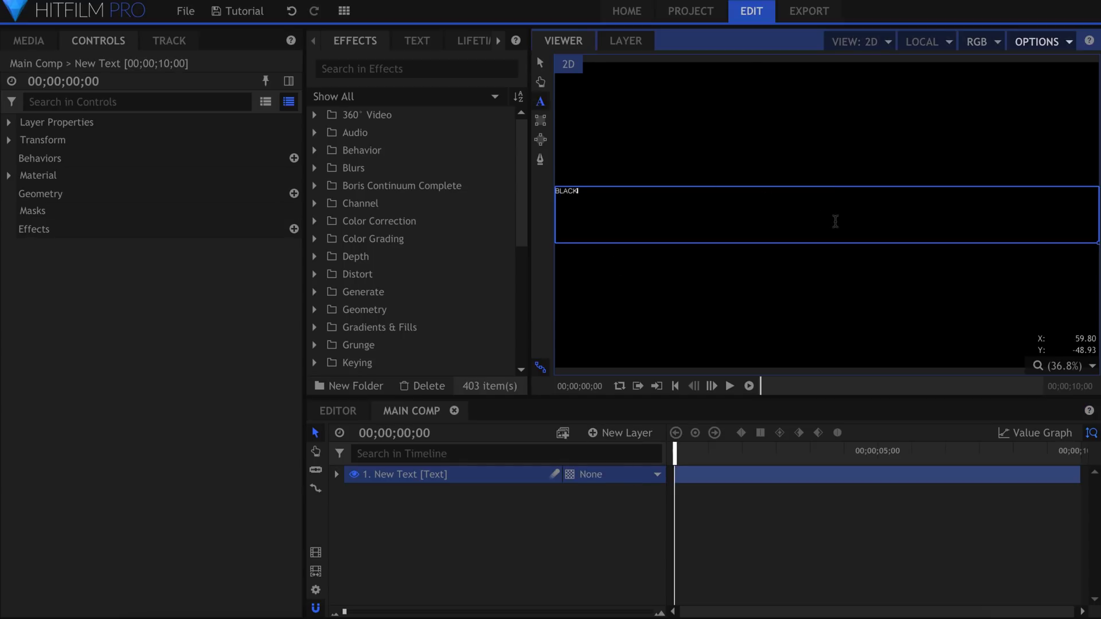
left_click(427, 43)
Step: Set BLACK's font size to 300 and centre-align it
left_click(379, 125)
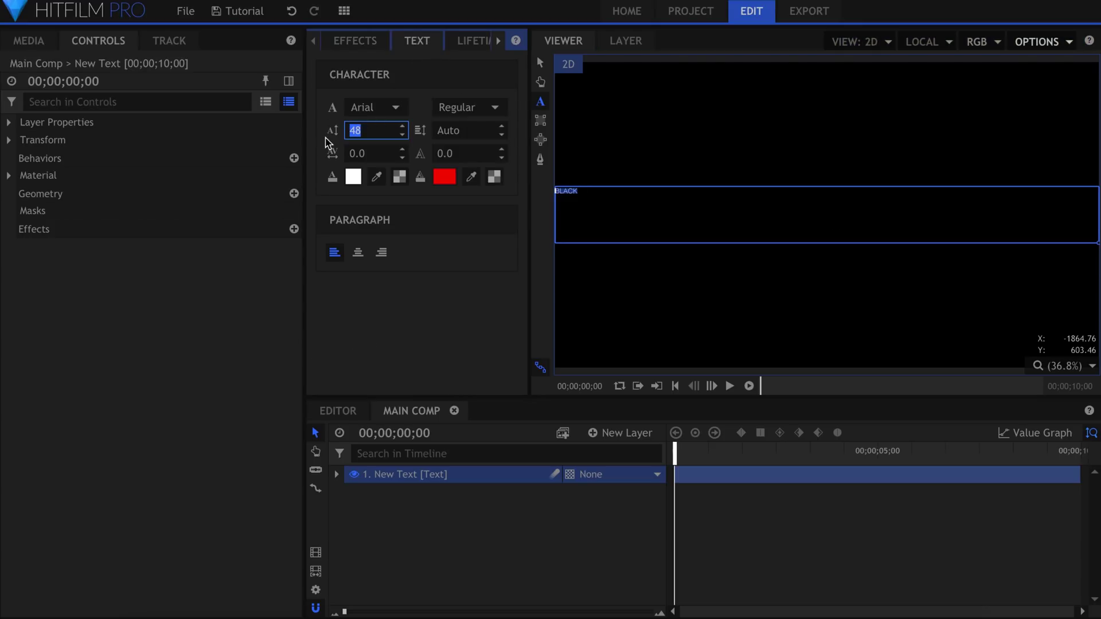
type("200")
key("Return")
left_click(376, 132)
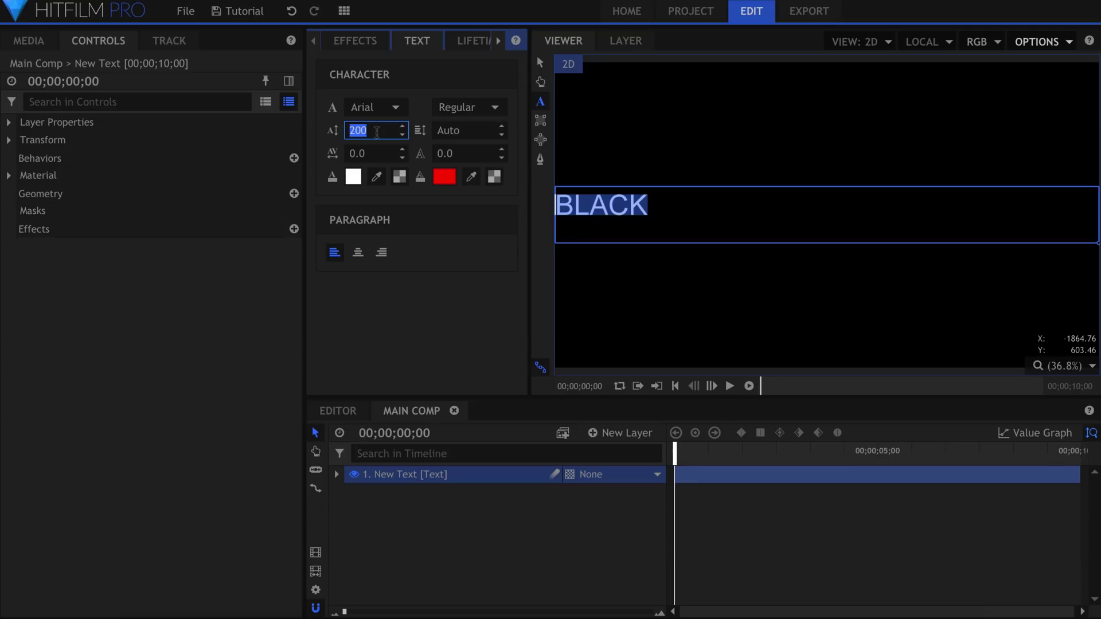
type("300")
key("Return")
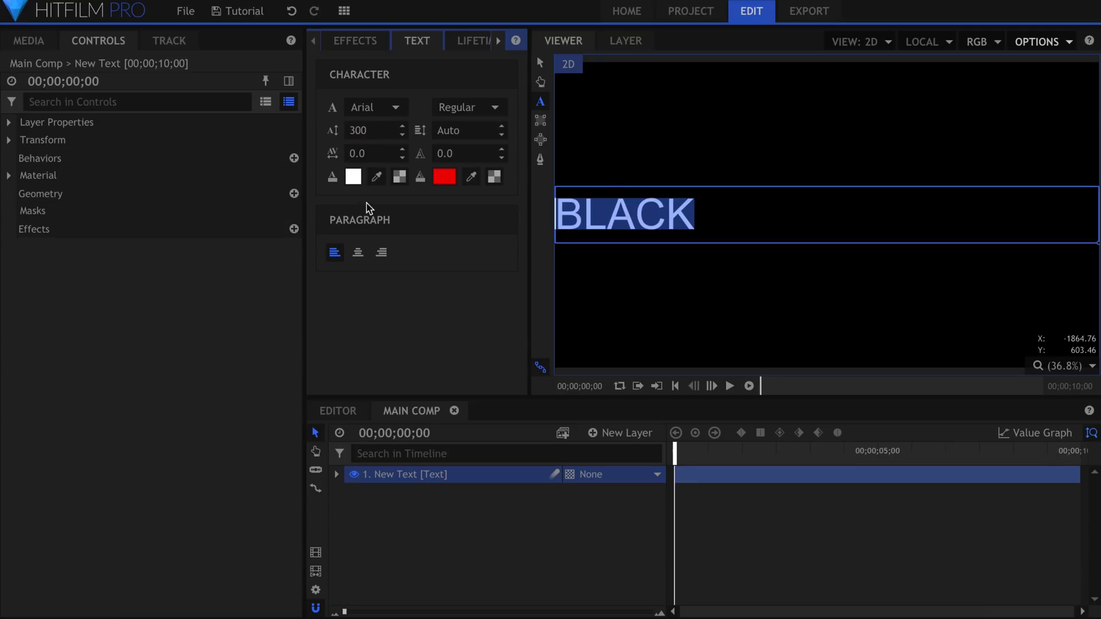
left_click(358, 253)
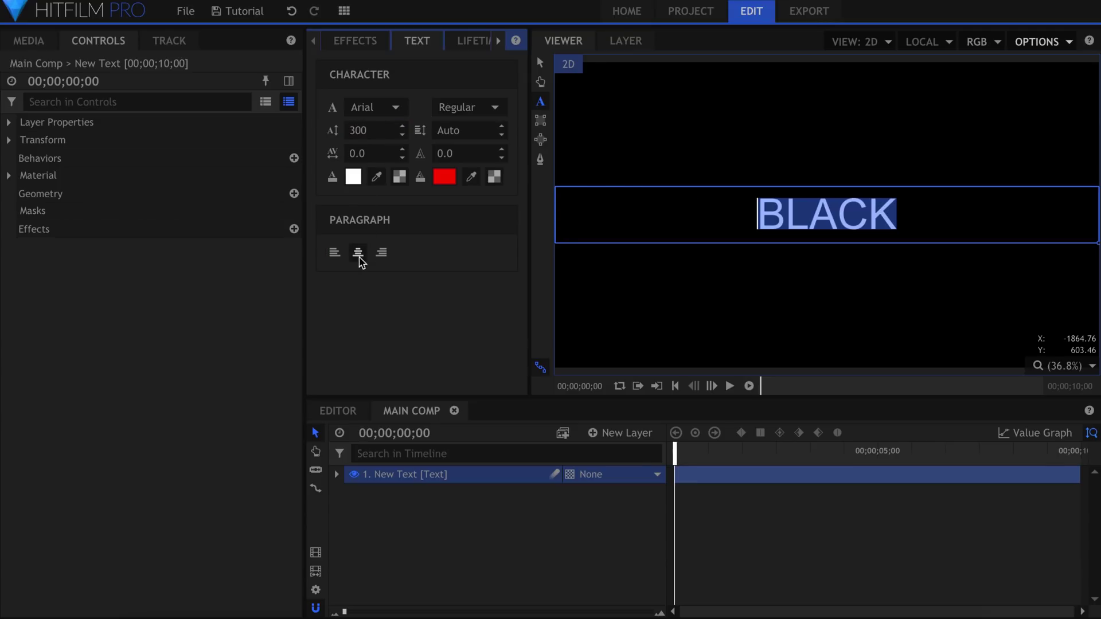
Step: Change BLACK to Copperplate with -10 tracking and move it higher in the frame
left_click(373, 107)
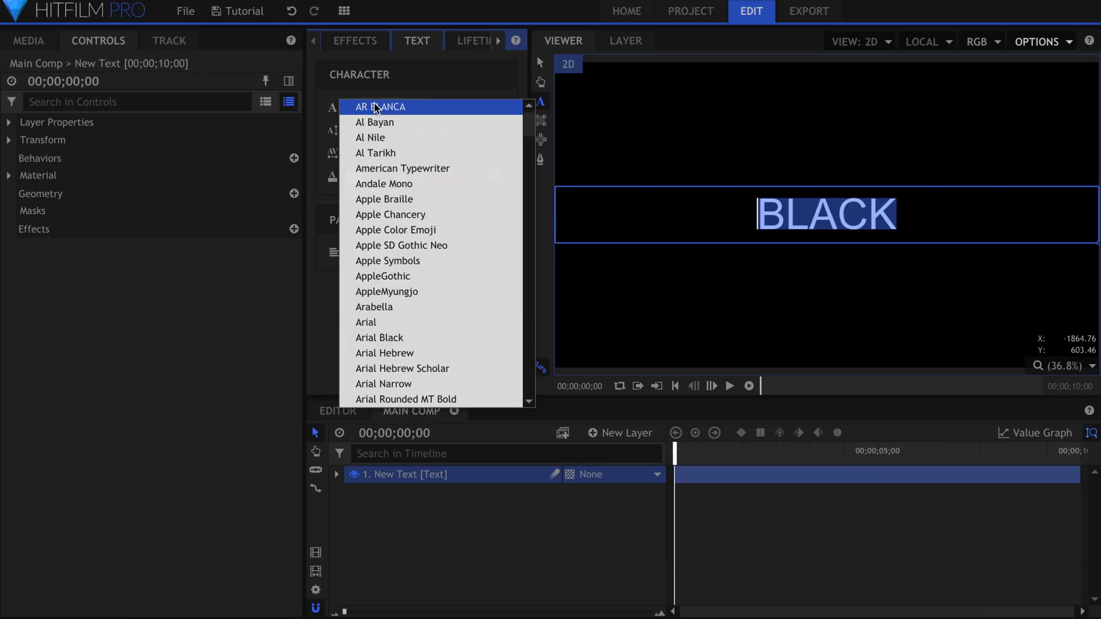
scroll(410, 154, "down", 10)
scroll(411, 153, "down", 3)
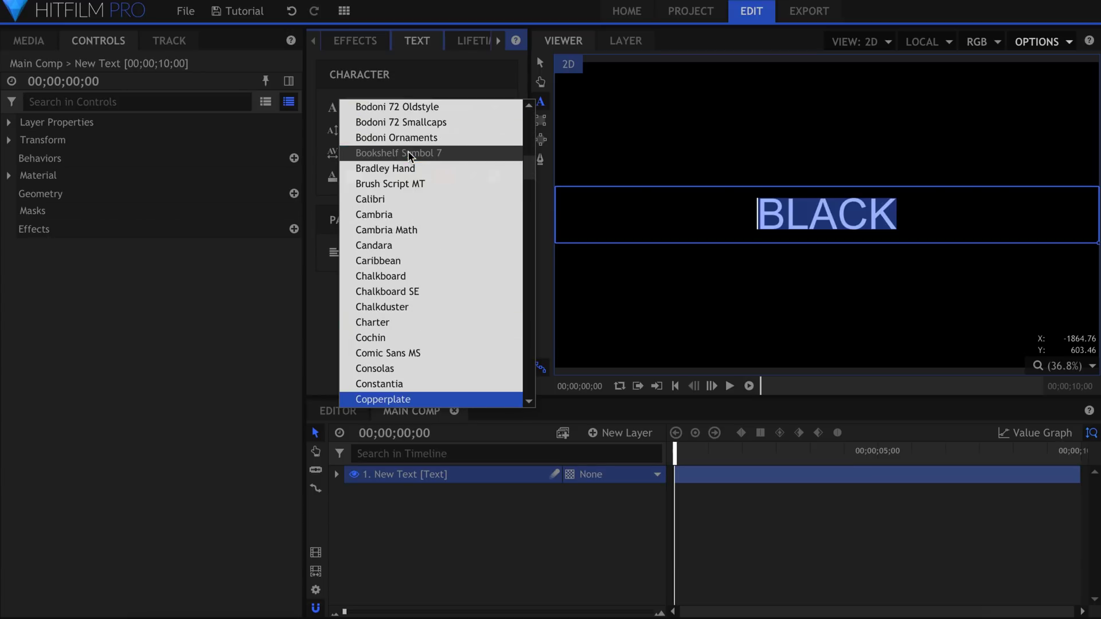
left_click(427, 398)
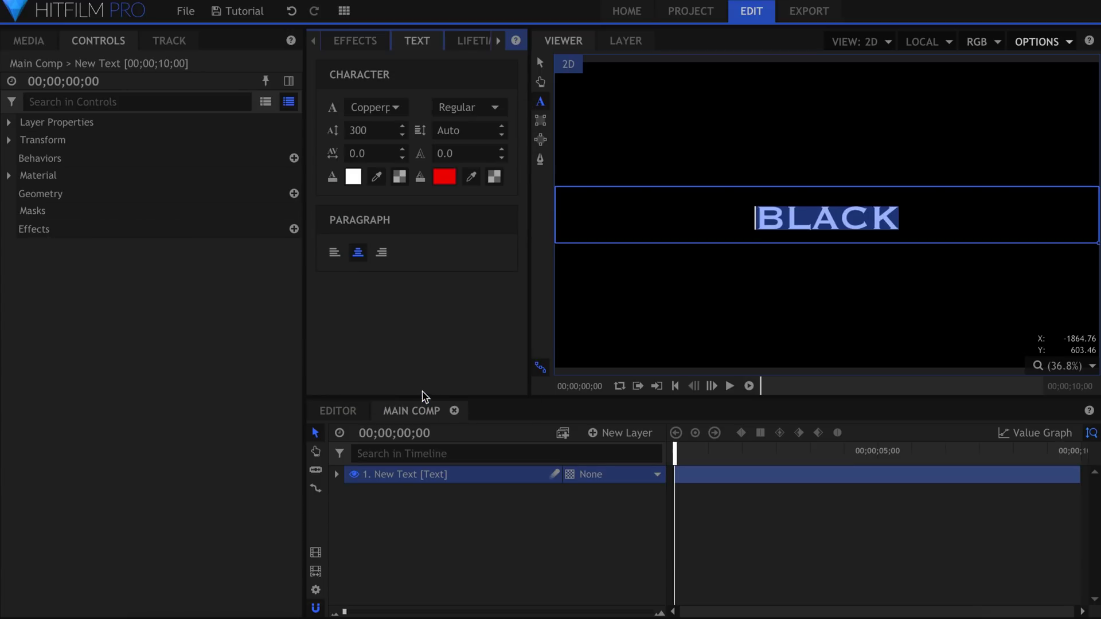
left_click(368, 153)
type("-10")
key("Return")
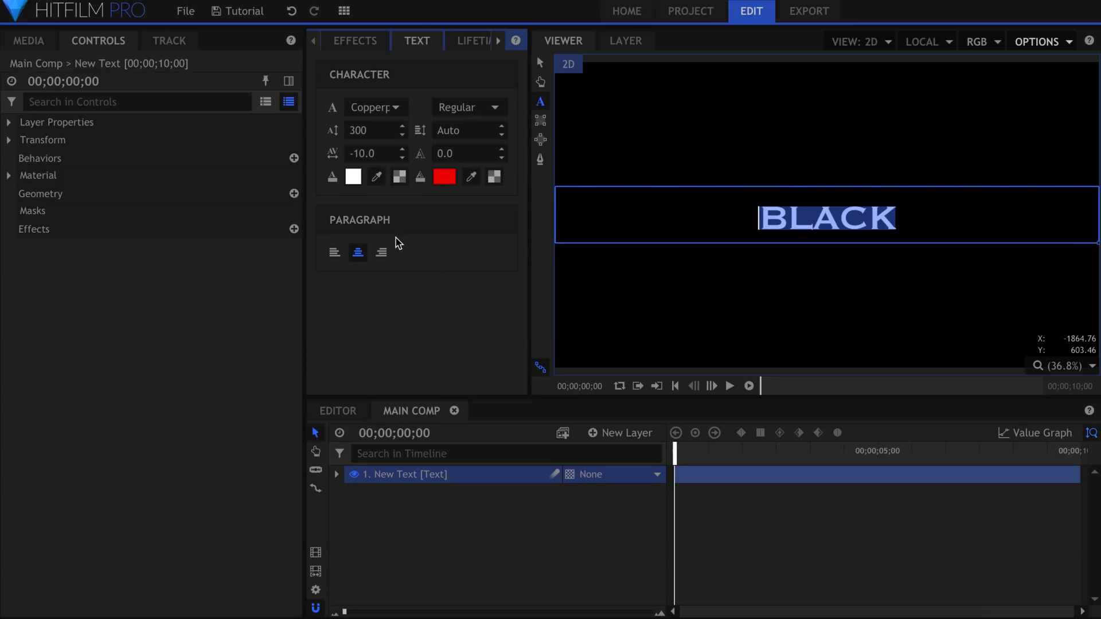
left_click(540, 63)
left_click_drag(828, 180, 828, 131)
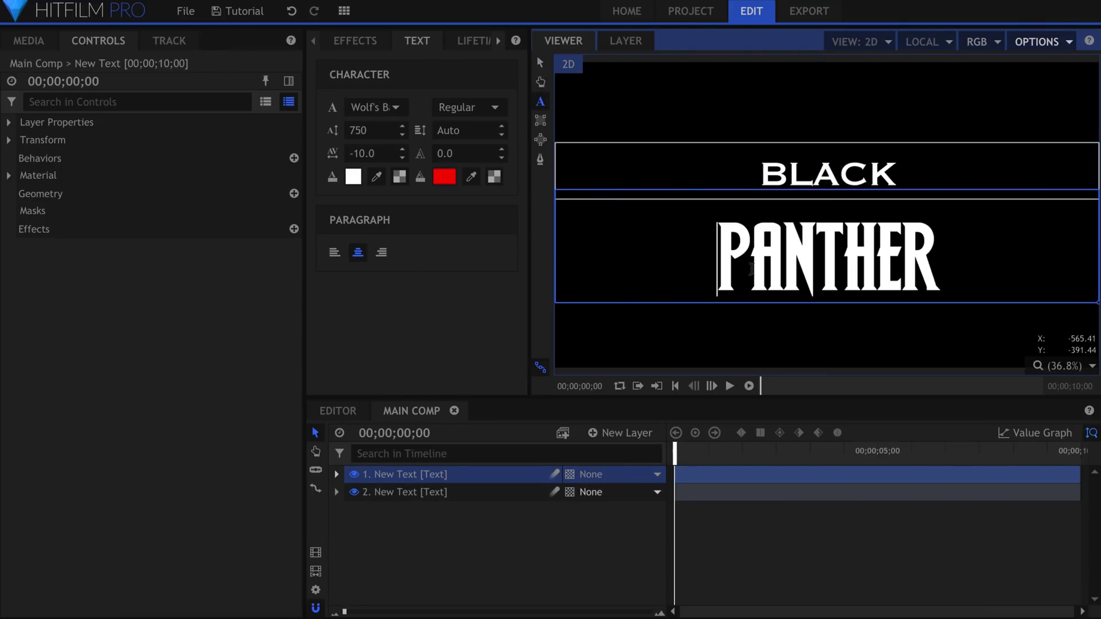
Step: Size the ANTHE letters of PANTHER to 650 and move PANTHER just under BLACK
left_click_drag(751, 268, 895, 268)
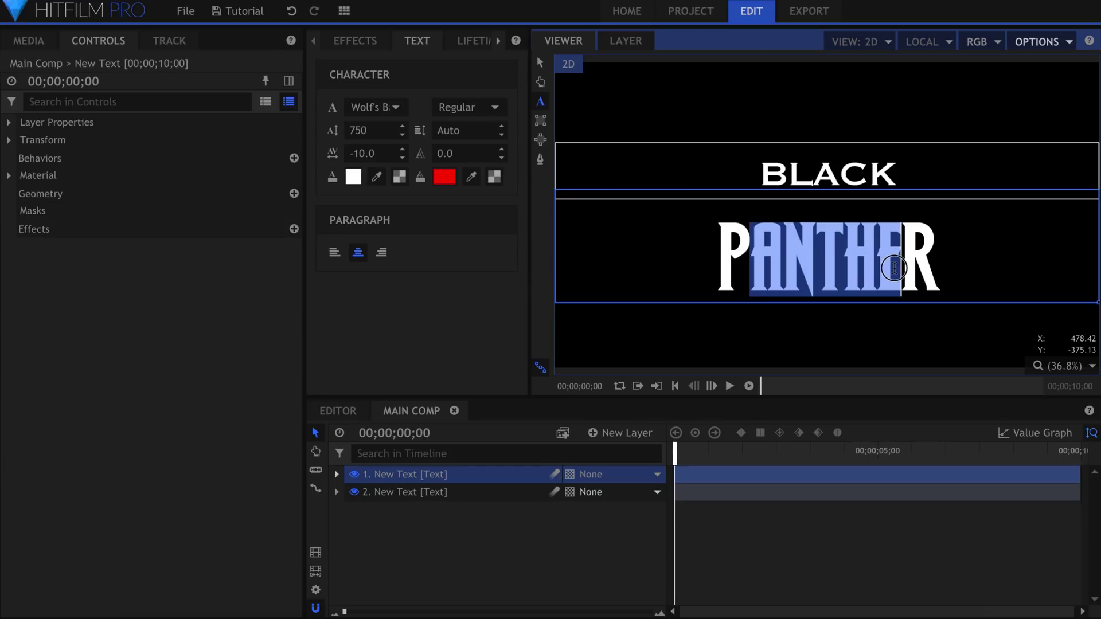
left_click(374, 135)
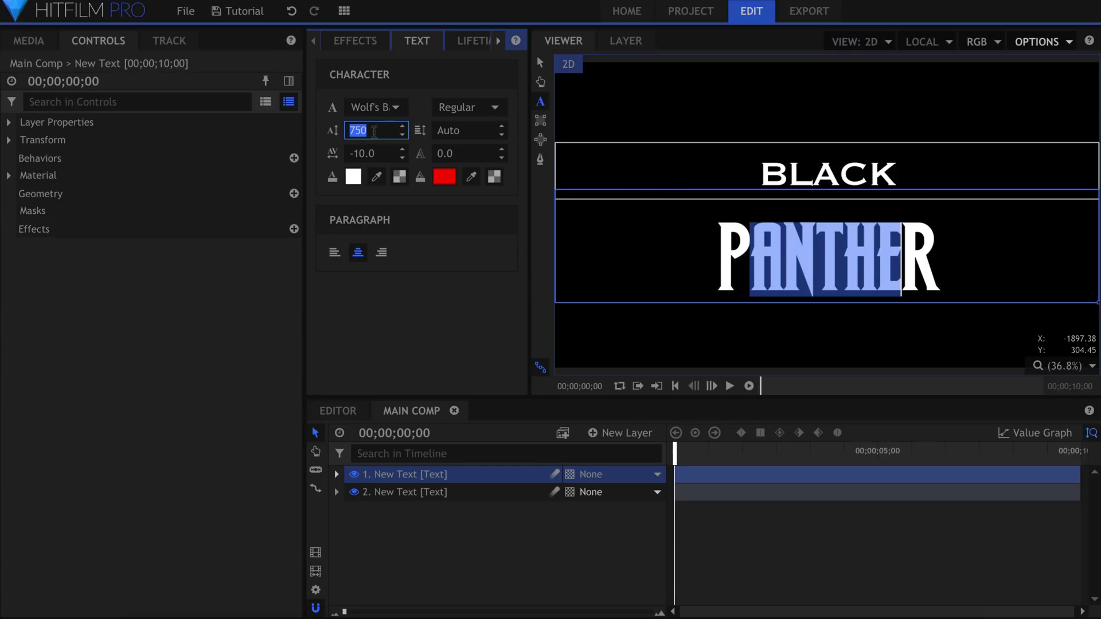
type("650")
key("Return")
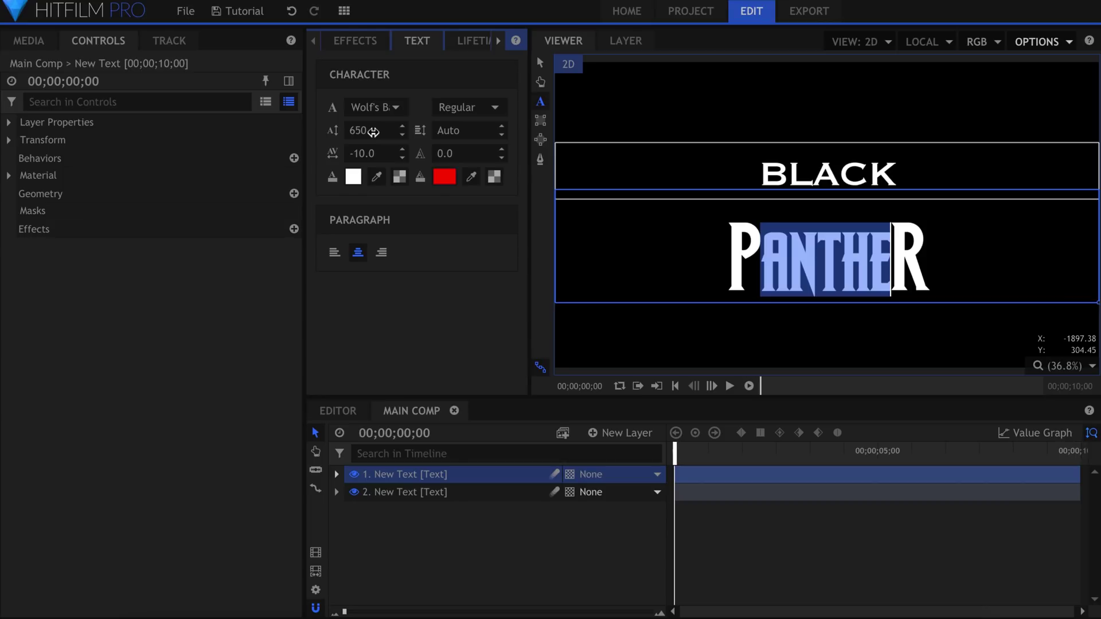
left_click(540, 62)
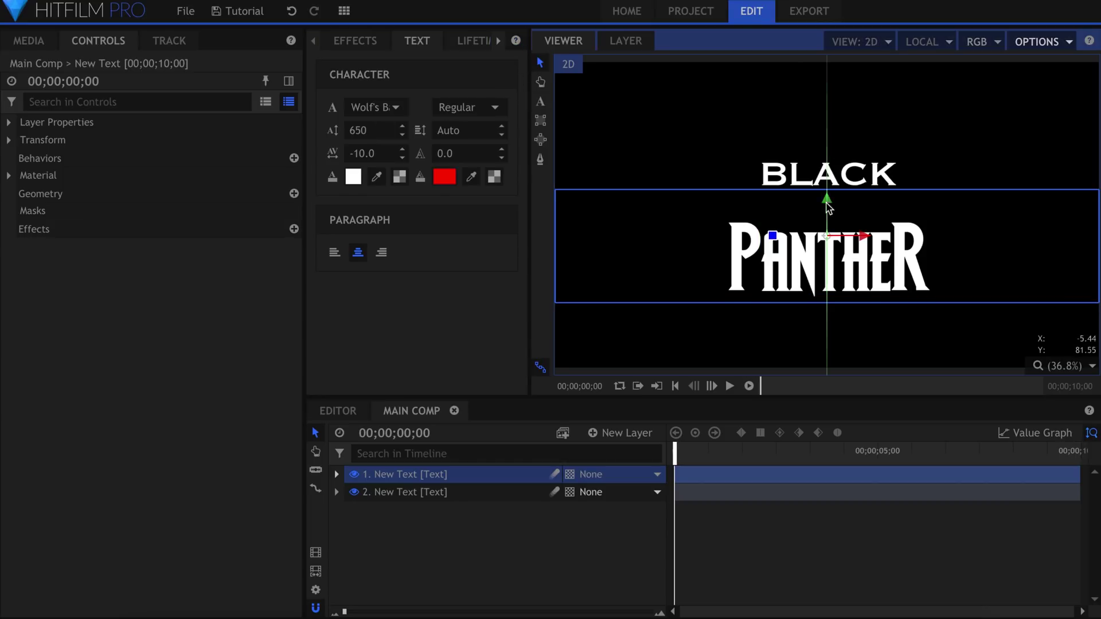
left_click_drag(830, 219, 831, 169)
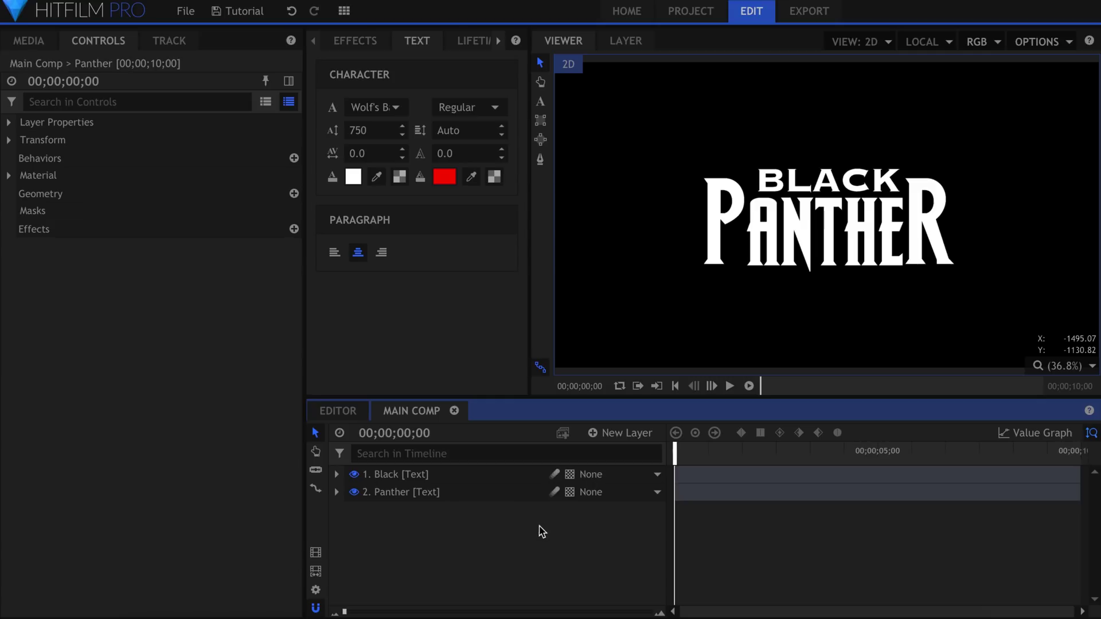
Step: Duplicate both text layers and name the copies Black Outline and Panther Outline
left_click_drag(539, 526, 504, 474)
right_click(504, 474)
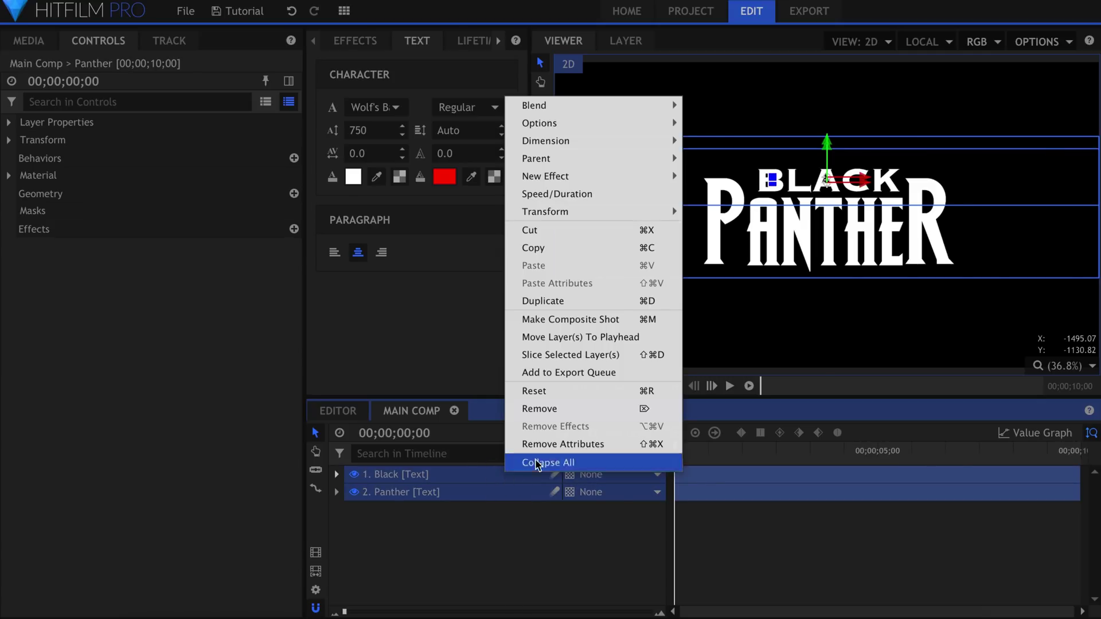
left_click(543, 301)
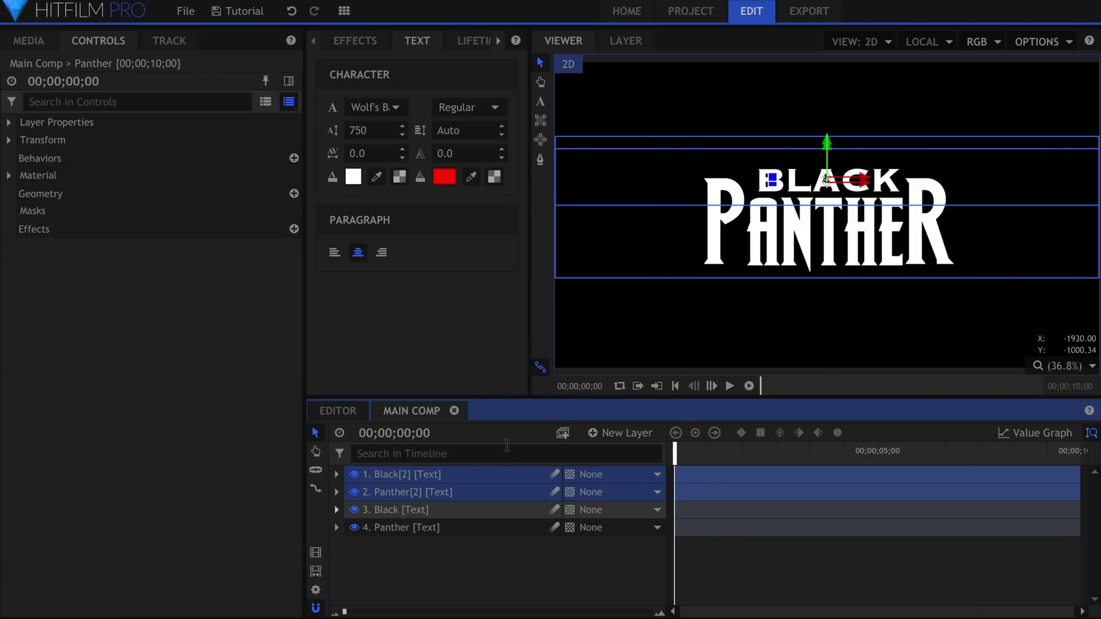
left_click(482, 476)
left_click(485, 478)
left_click(487, 479)
key("BackSpace")
key("BackSpace")
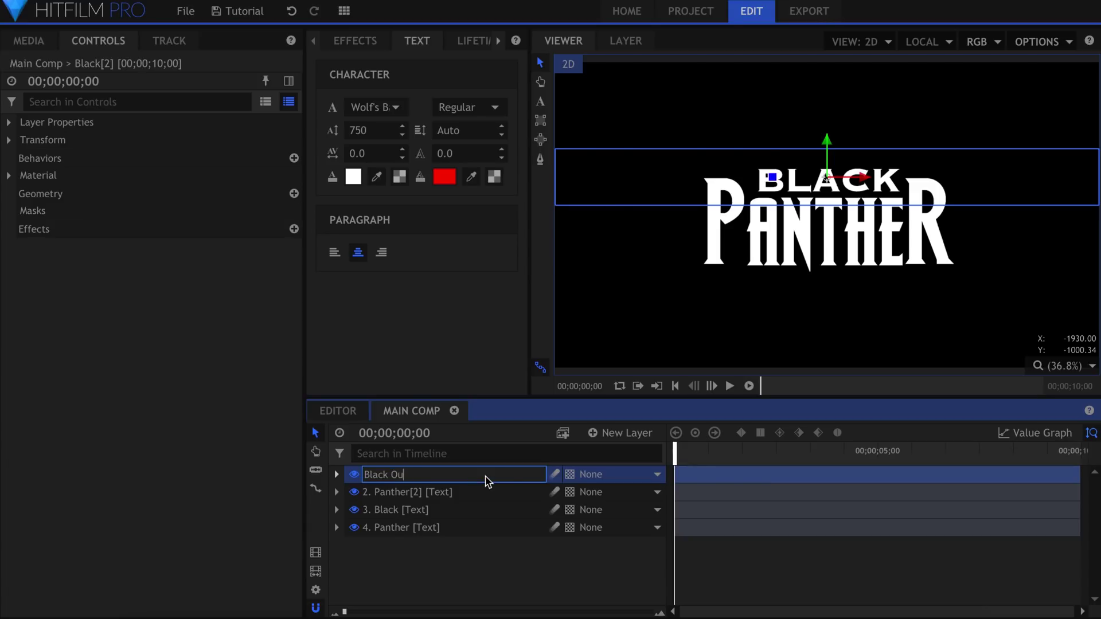
type("Outline")
left_click(467, 492)
left_click(468, 493)
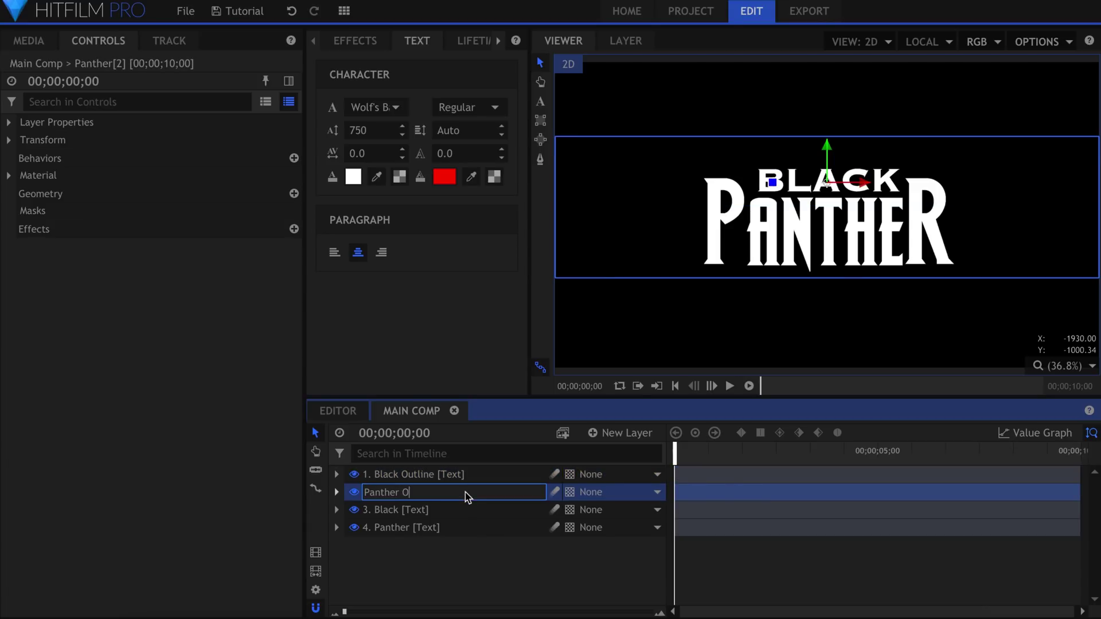
key("Return")
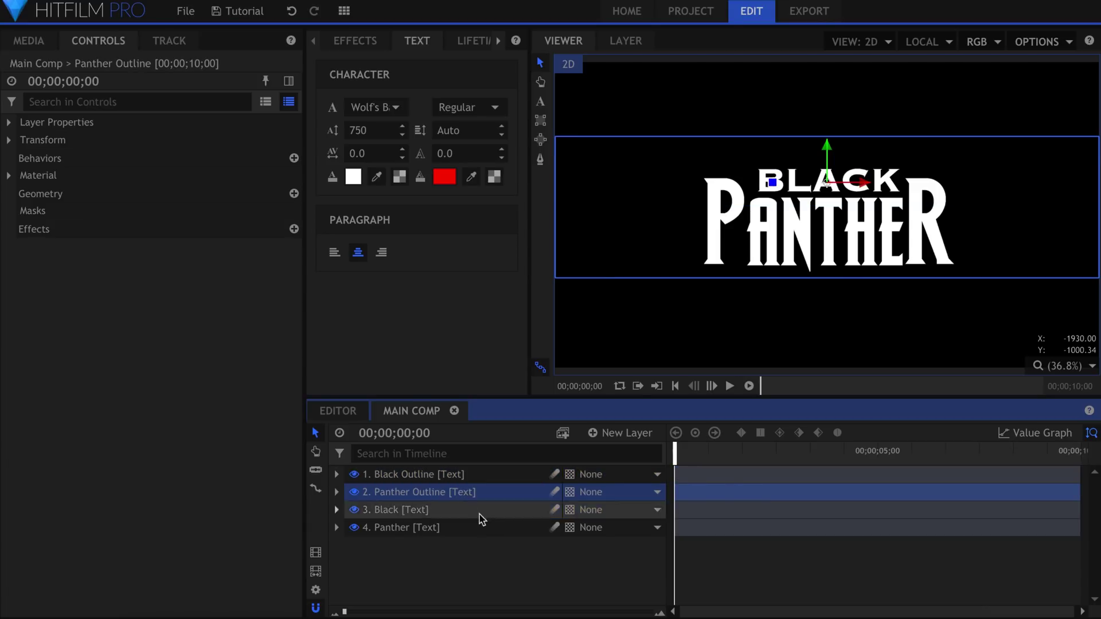
Step: Nest the original Black and Panther layers in a composite shot named Black Panther Text
left_click(487, 540)
left_click(477, 513)
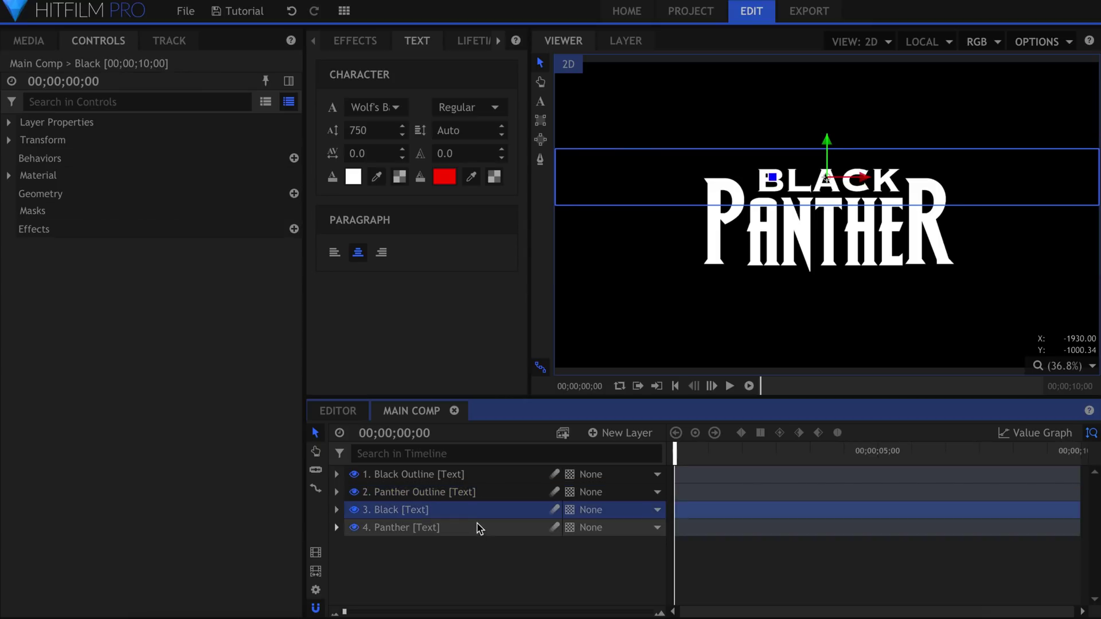
left_click(480, 528, "shift")
right_click(478, 531)
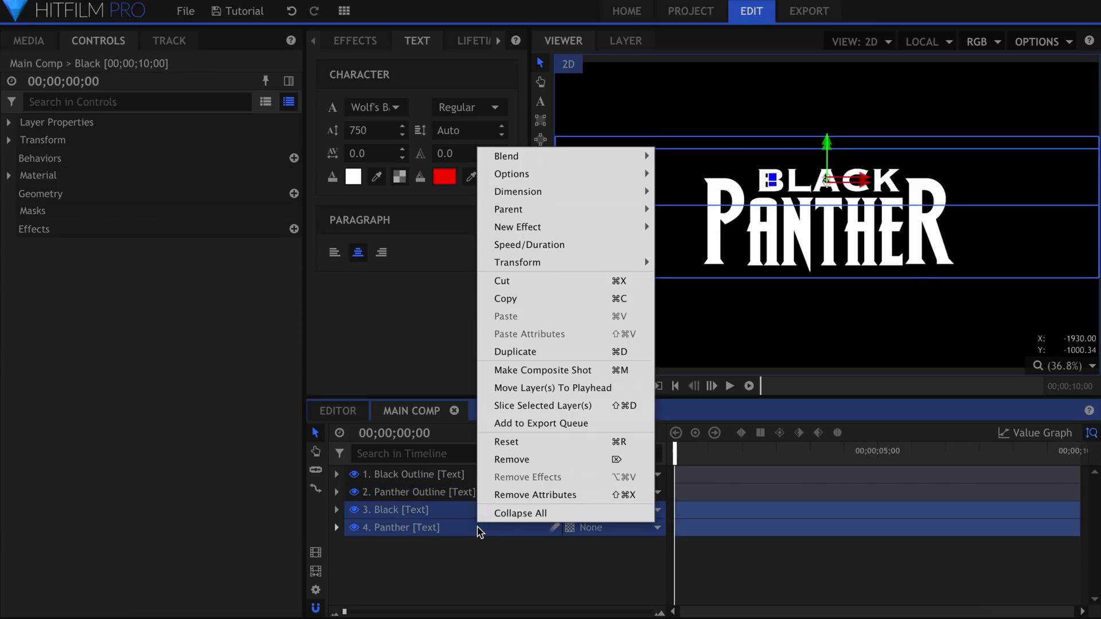
left_click(597, 370)
type("Black")
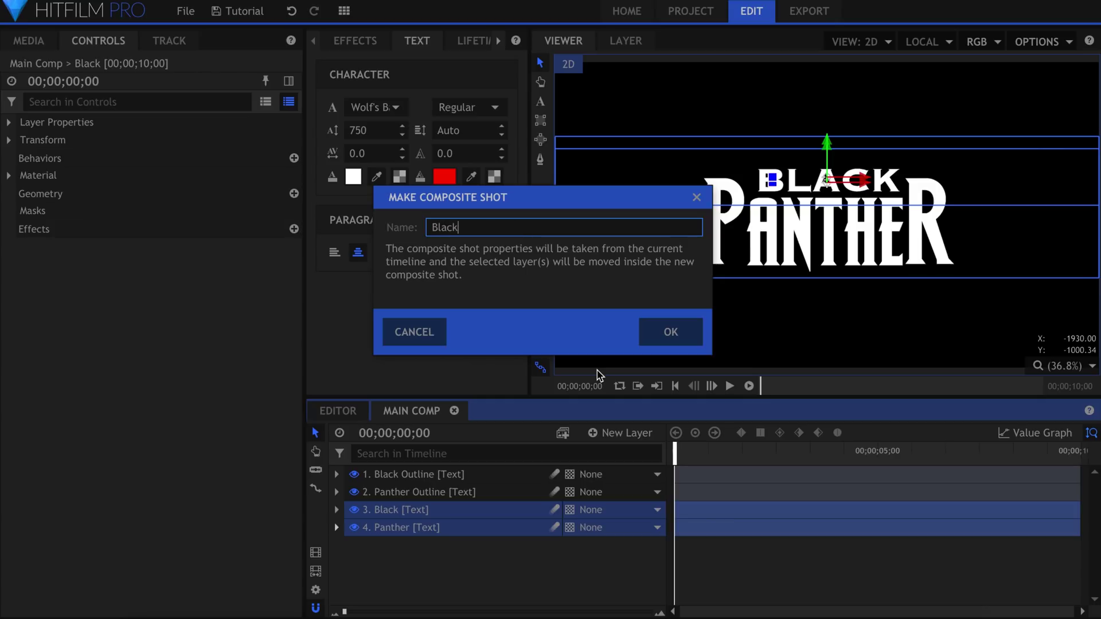
type(" Panther Text")
key("Return")
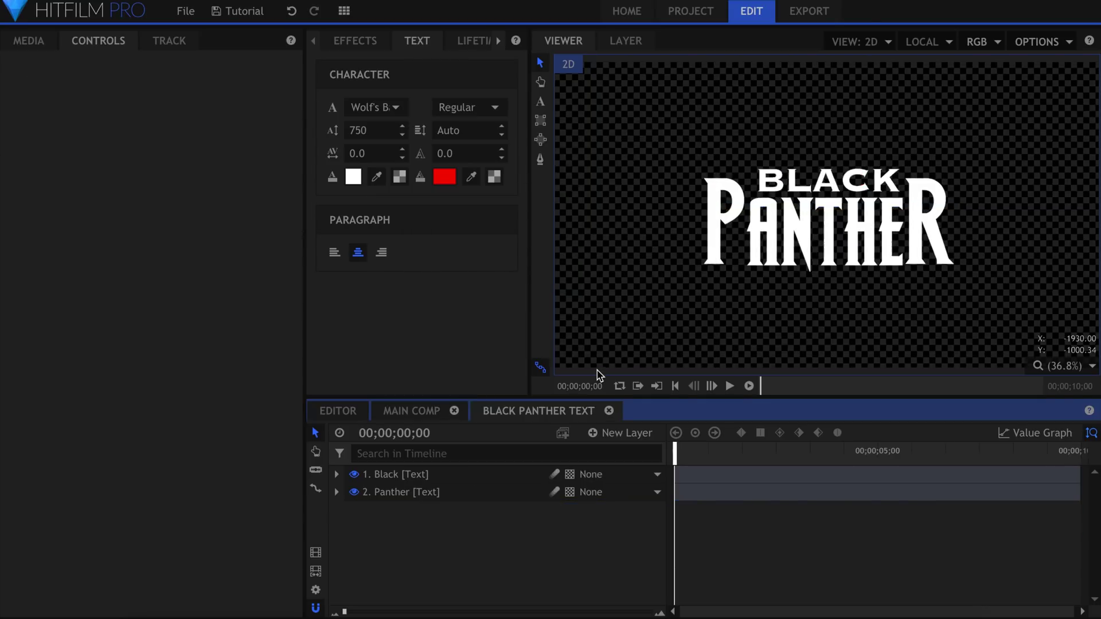
left_click(609, 411)
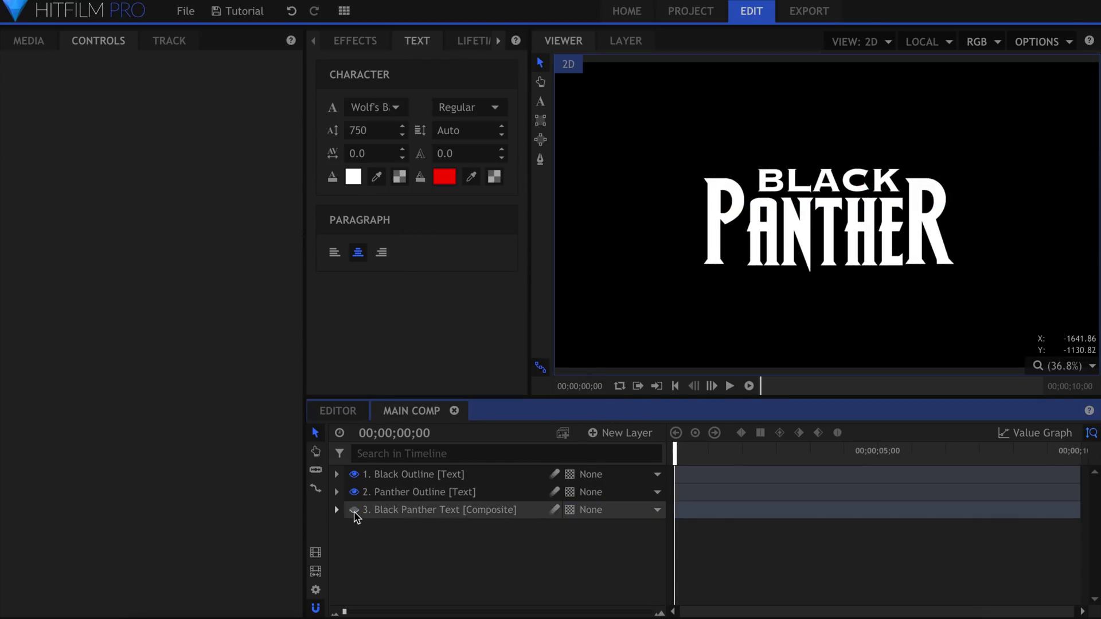
Step: Give the PANTHER outline text an orange stroke
left_click(479, 475)
left_click(484, 492)
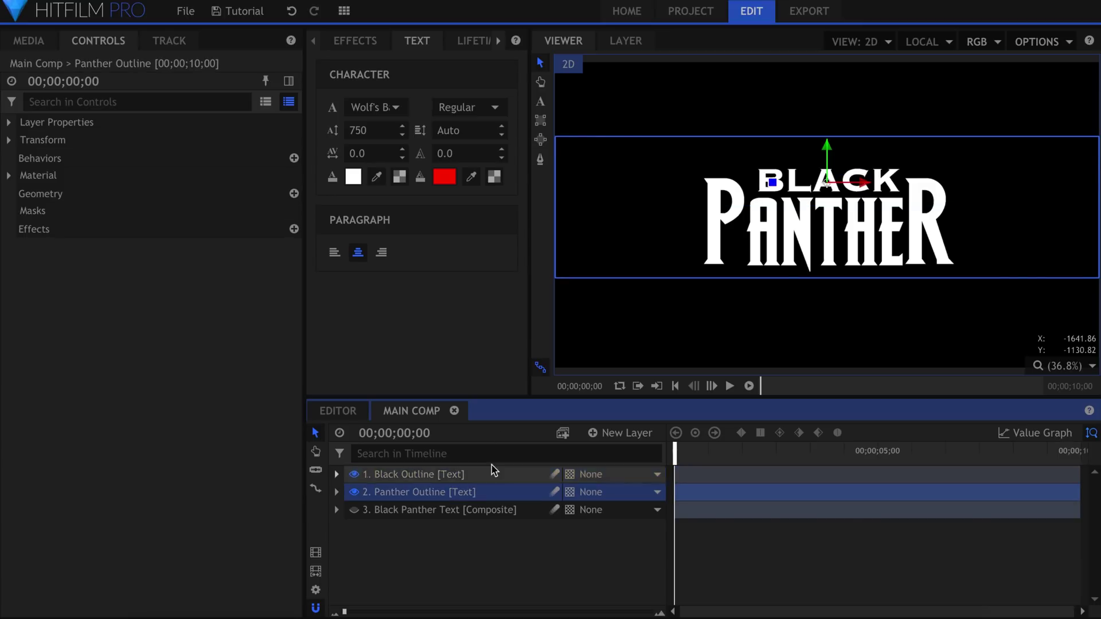
left_click(541, 102)
double_click(666, 247)
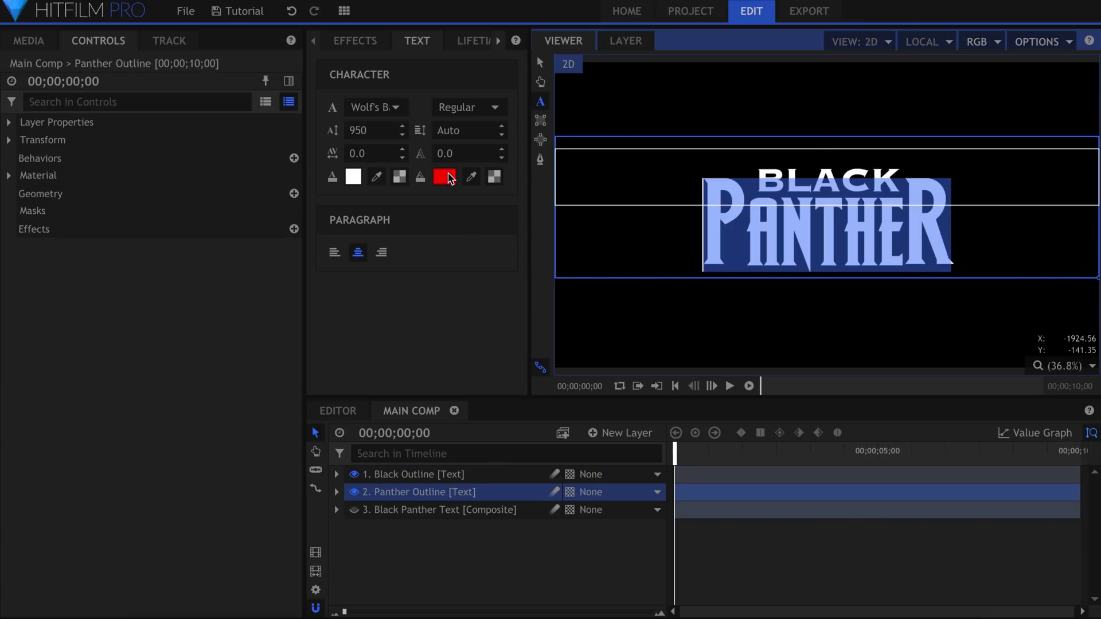
left_click(445, 177)
left_click_drag(548, 273, 563, 247)
key("Return")
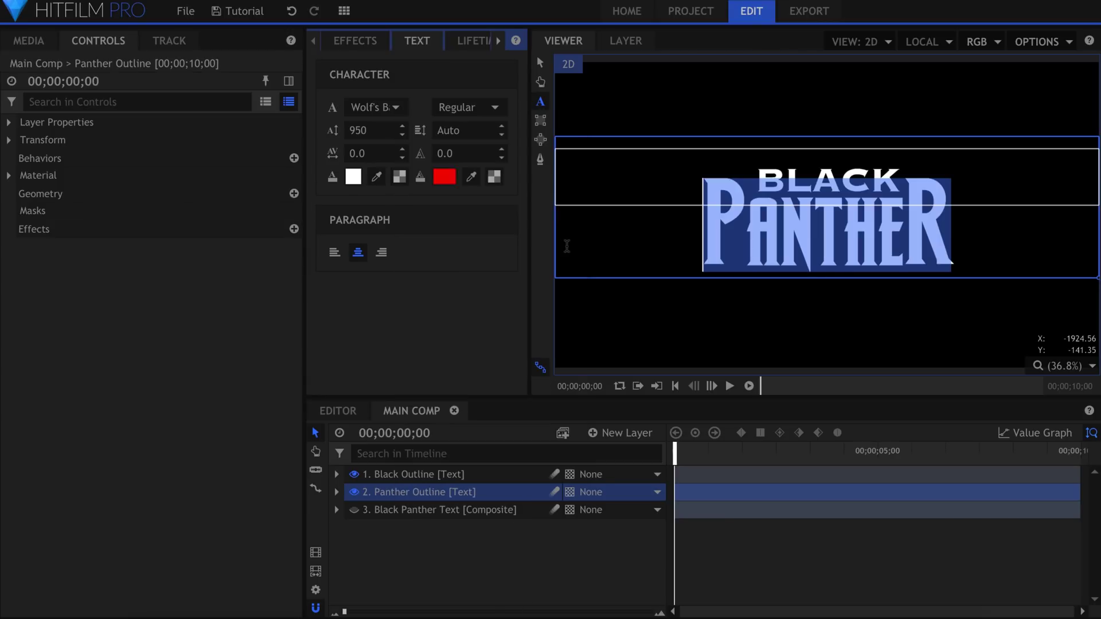
Step: Set PANTHER's stroke thickness to 15 and its fill to yellow
left_click(474, 154)
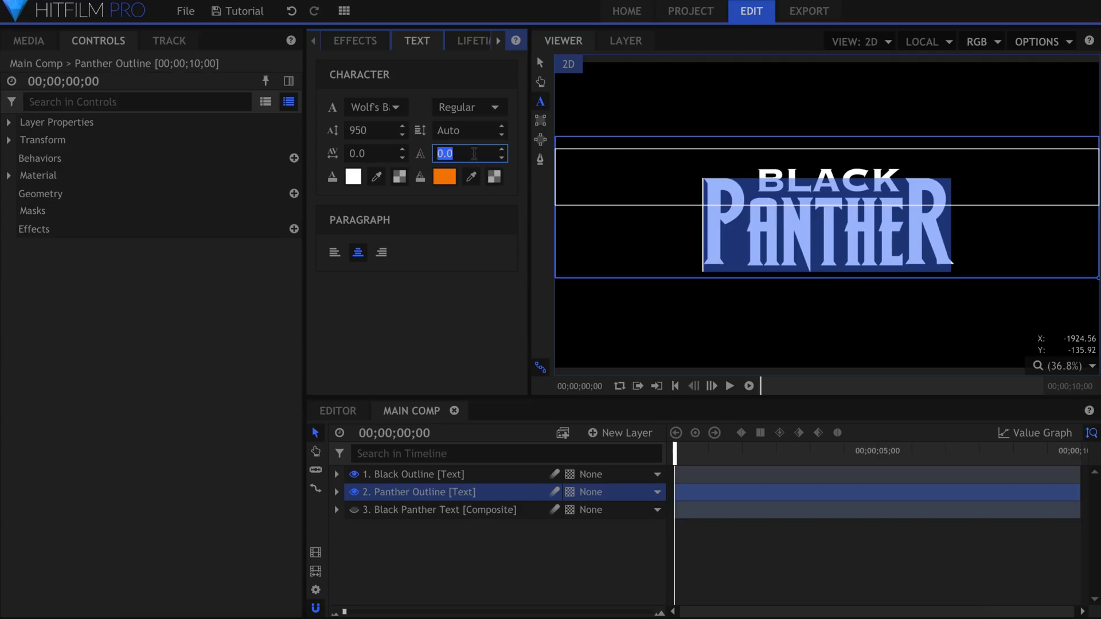
type("5")
key("Return")
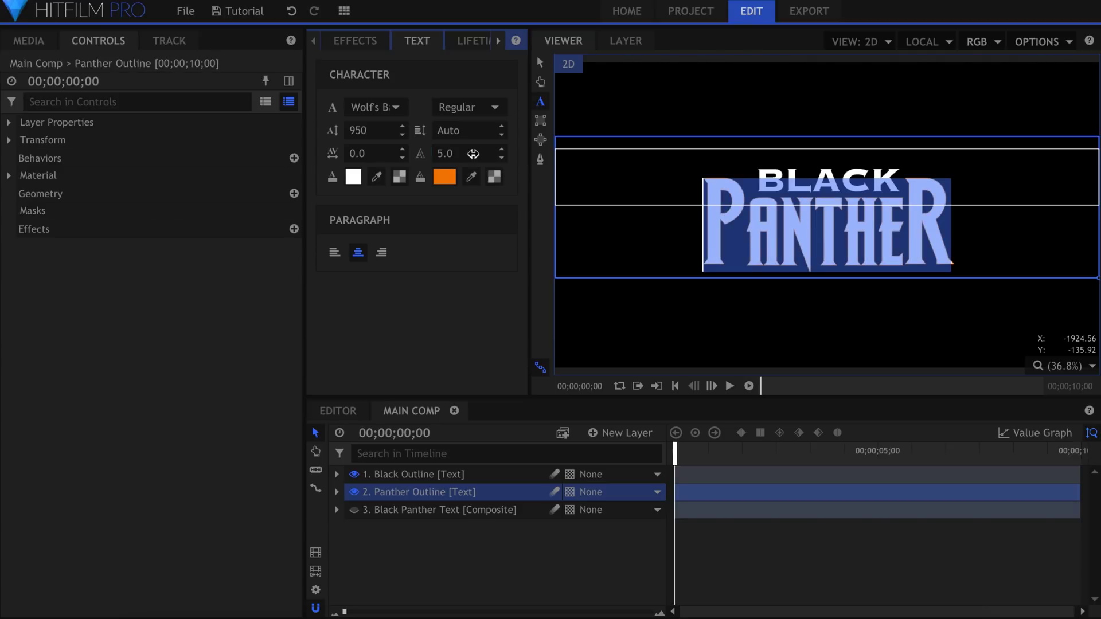
left_click(473, 153)
type("20")
key("Return")
left_click(474, 154)
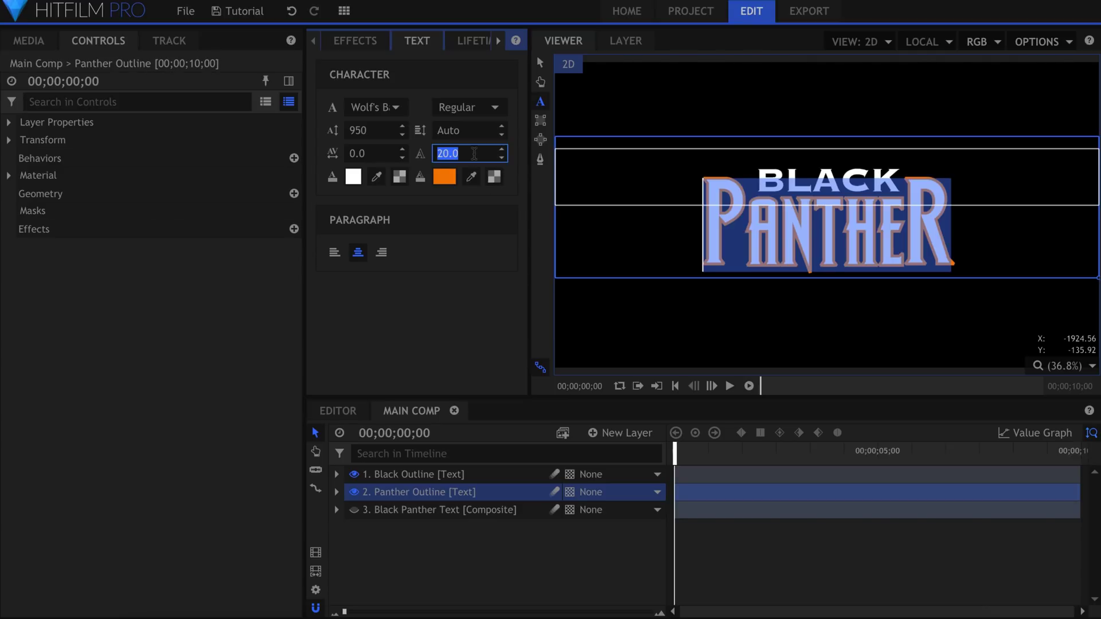
type("15")
key("Return")
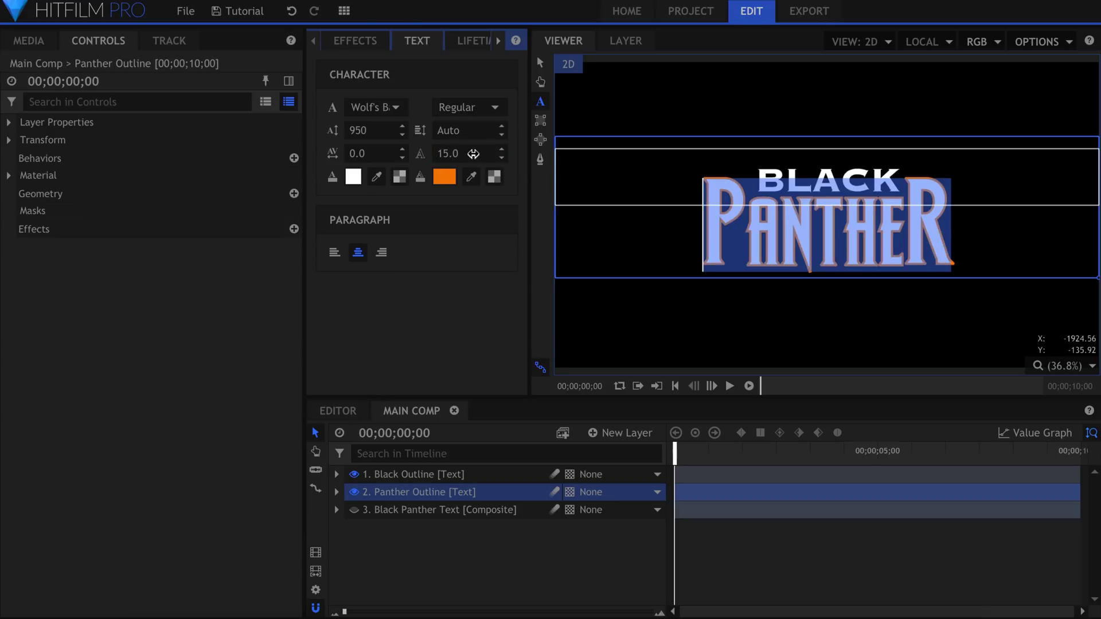
left_click(353, 178)
left_click_drag(542, 257, 553, 236)
key("Return")
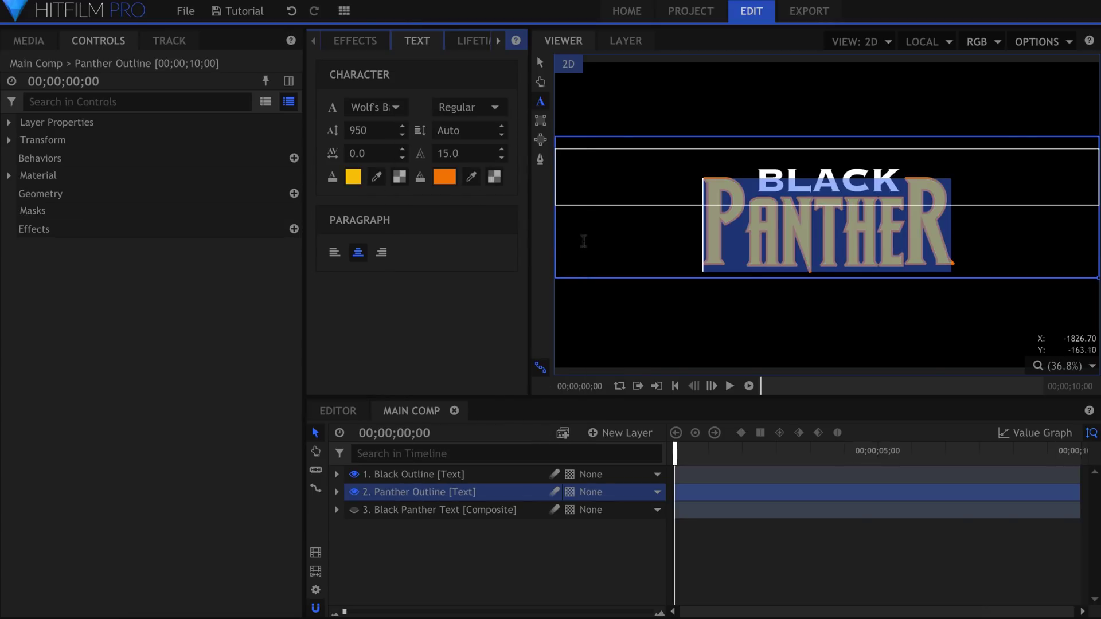
Step: Give BLACK PANTHER's orange stroke at thickness 10 and its yellow fill
left_click(745, 151)
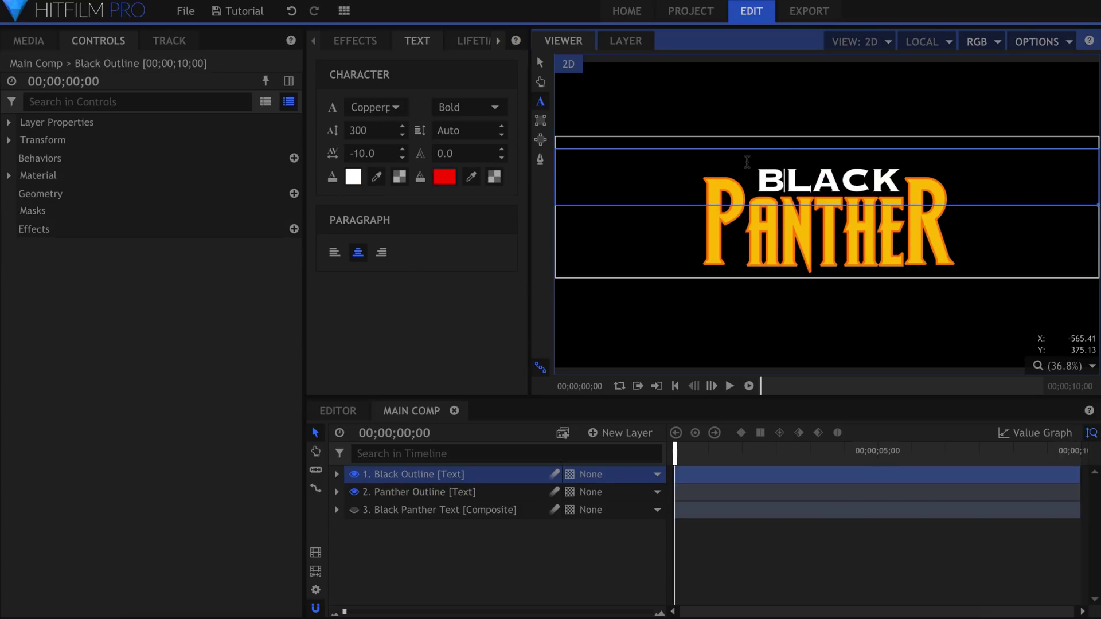
key("super+a")
left_click(742, 211)
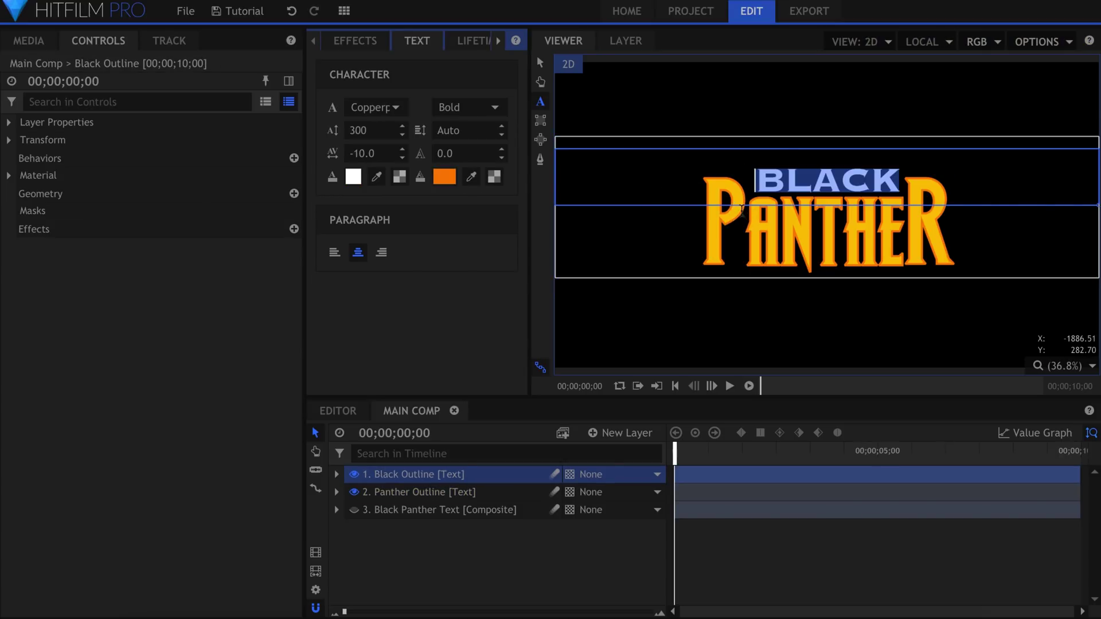
left_click(464, 154)
type("10")
key("Return")
left_click(377, 177)
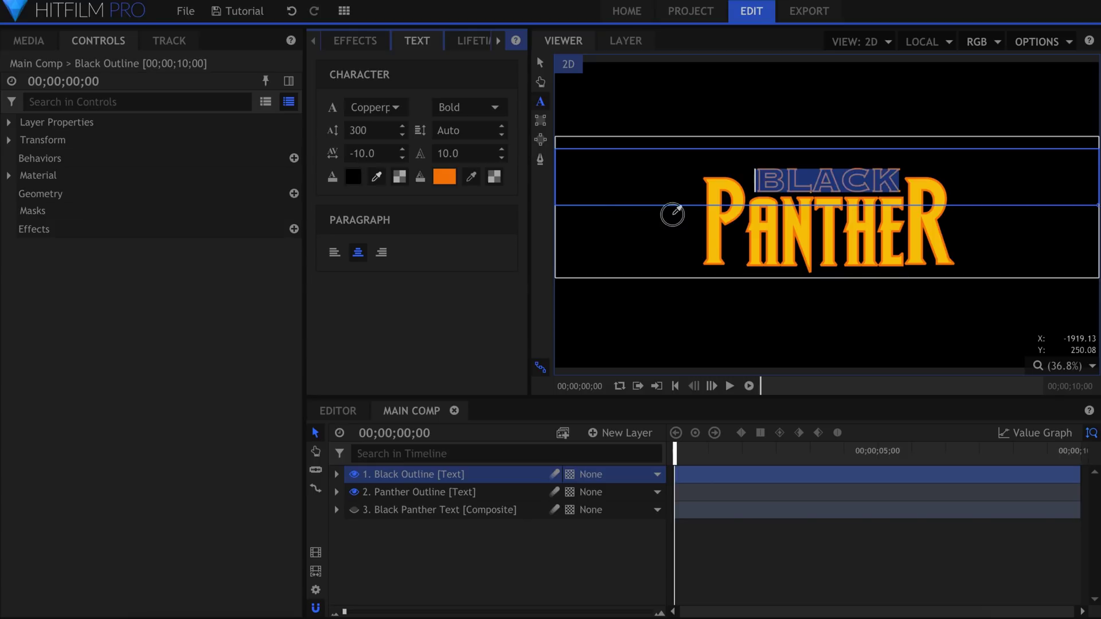
left_click(717, 231)
key("Escape")
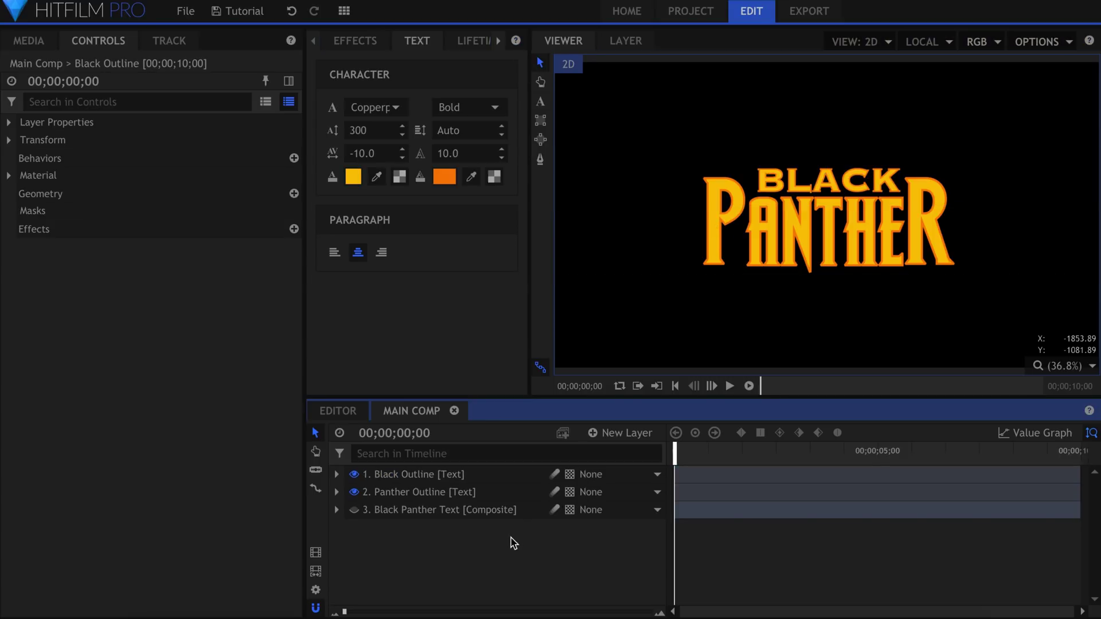
left_click(484, 497)
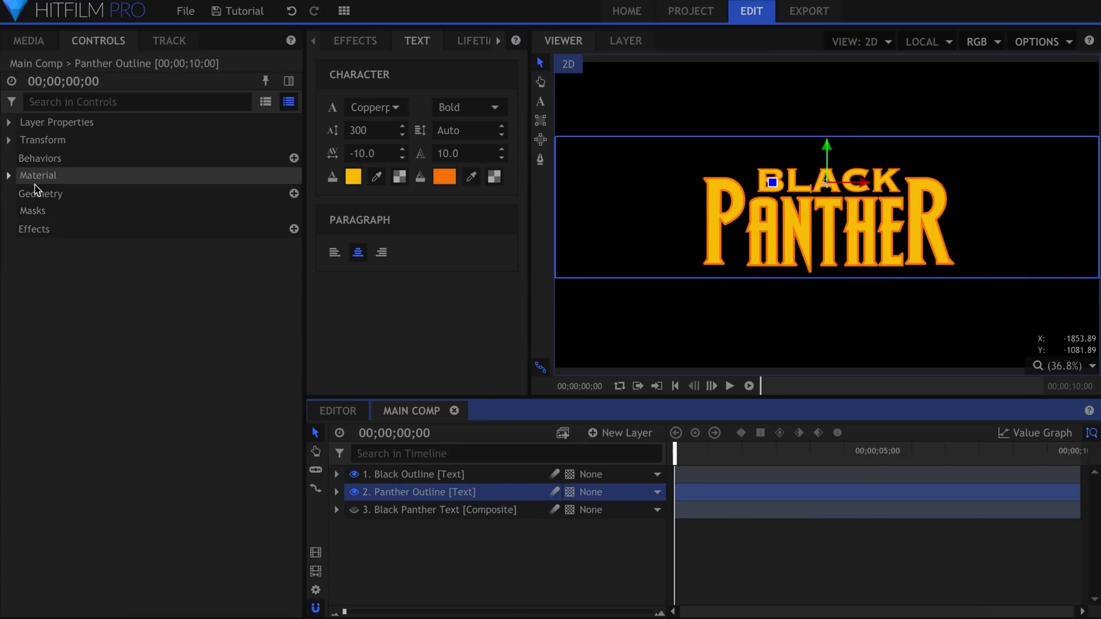
Step: Extrude the PANTHER outline 200 px, showing only the back face
left_click(294, 194)
mouse_move(339, 212)
left_click(408, 231)
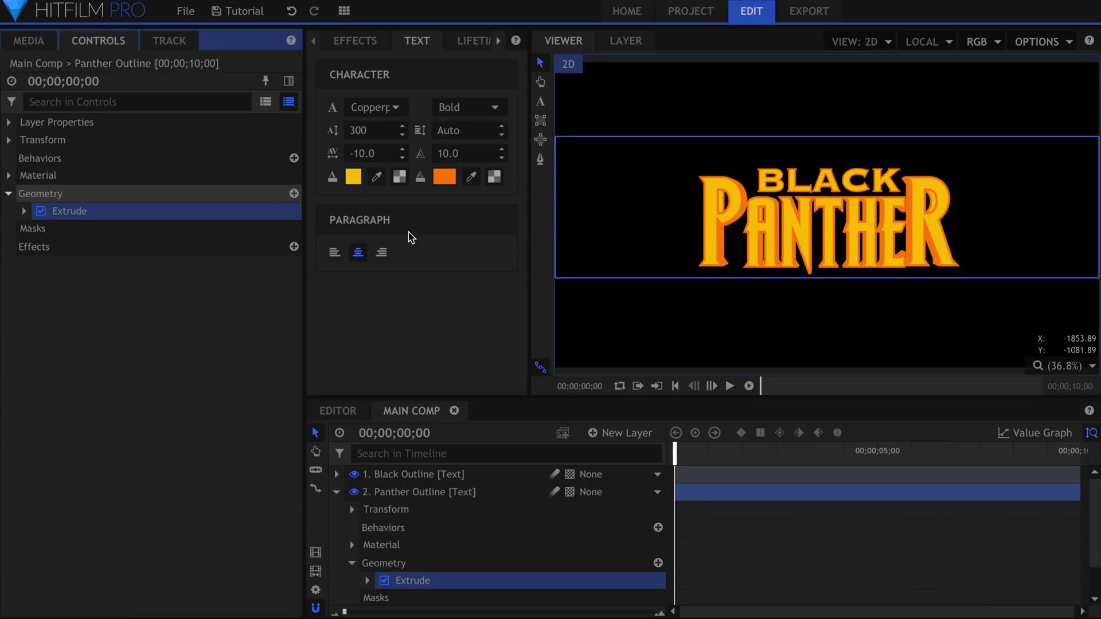
left_click(24, 212)
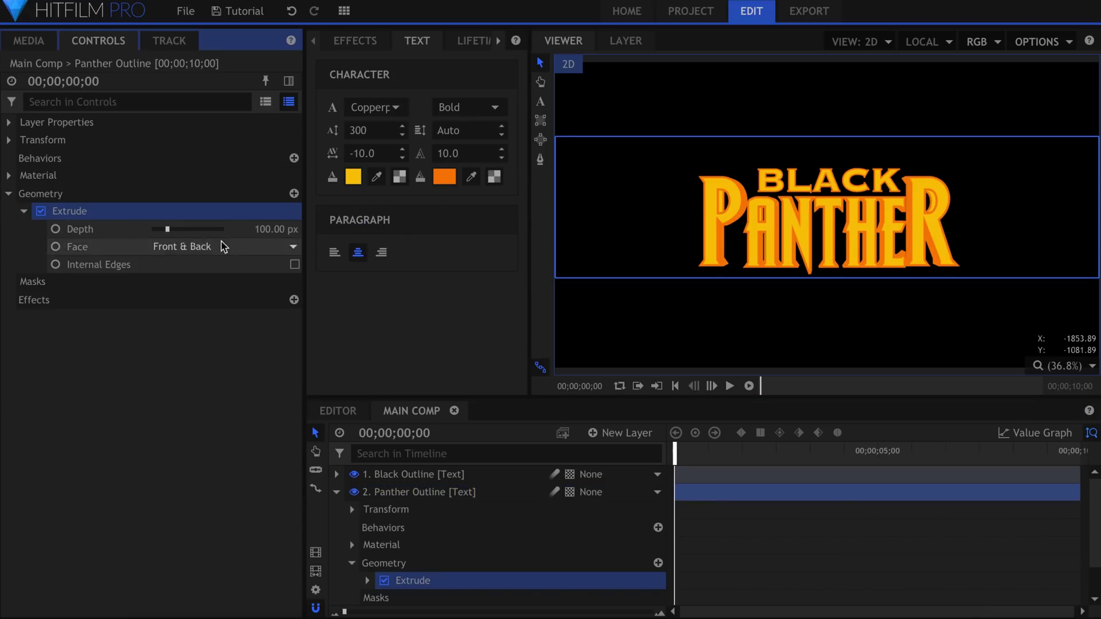
left_click(283, 229)
type("200")
key("Return")
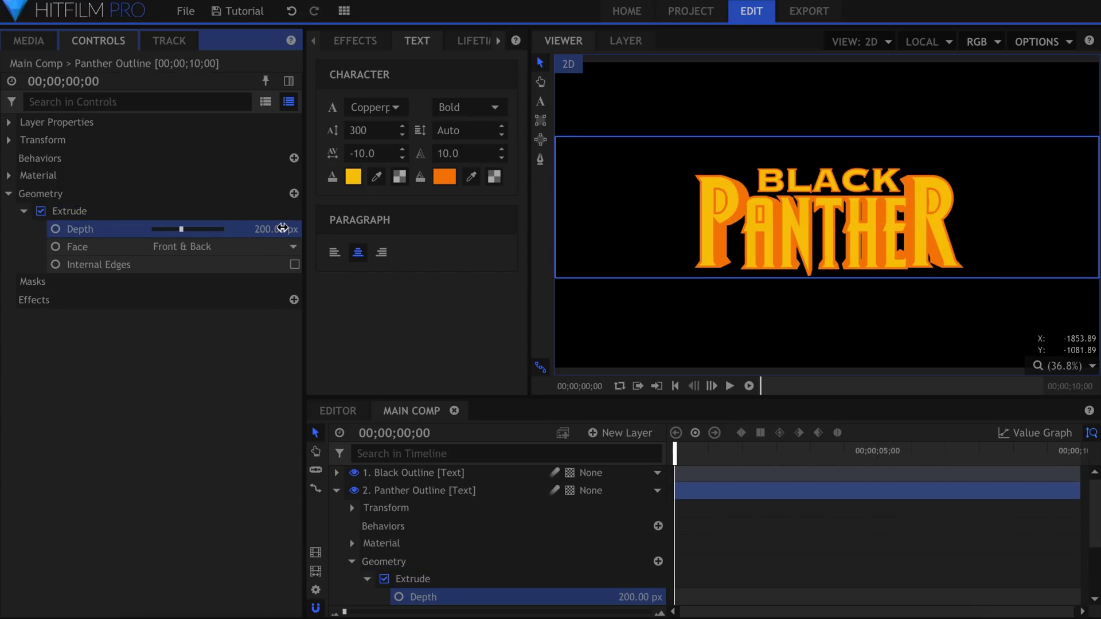
left_click(281, 247)
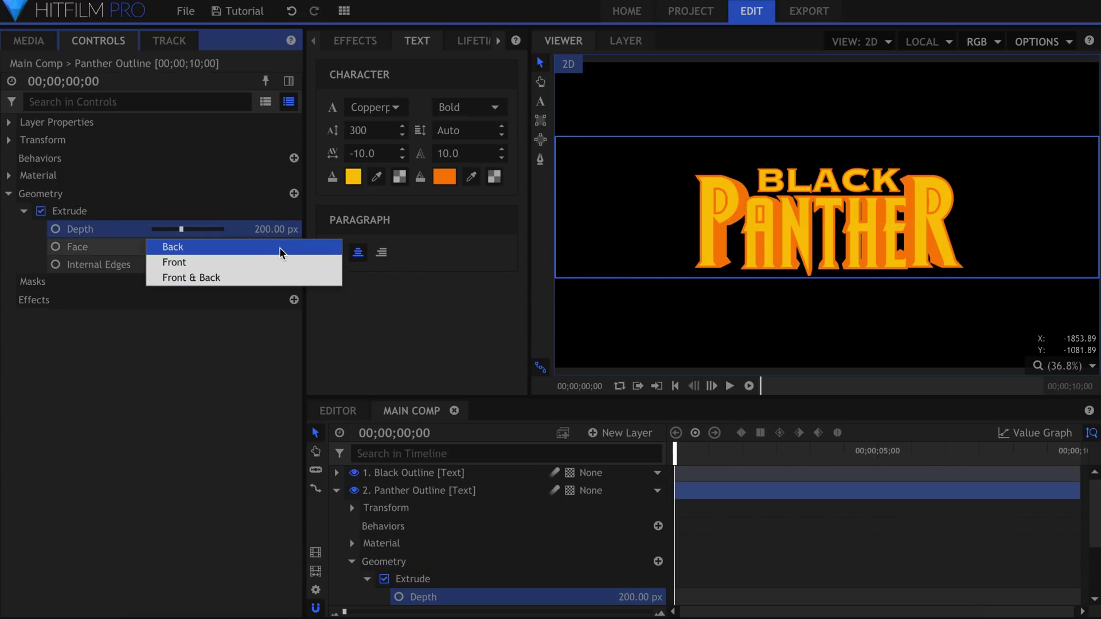
left_click(281, 247)
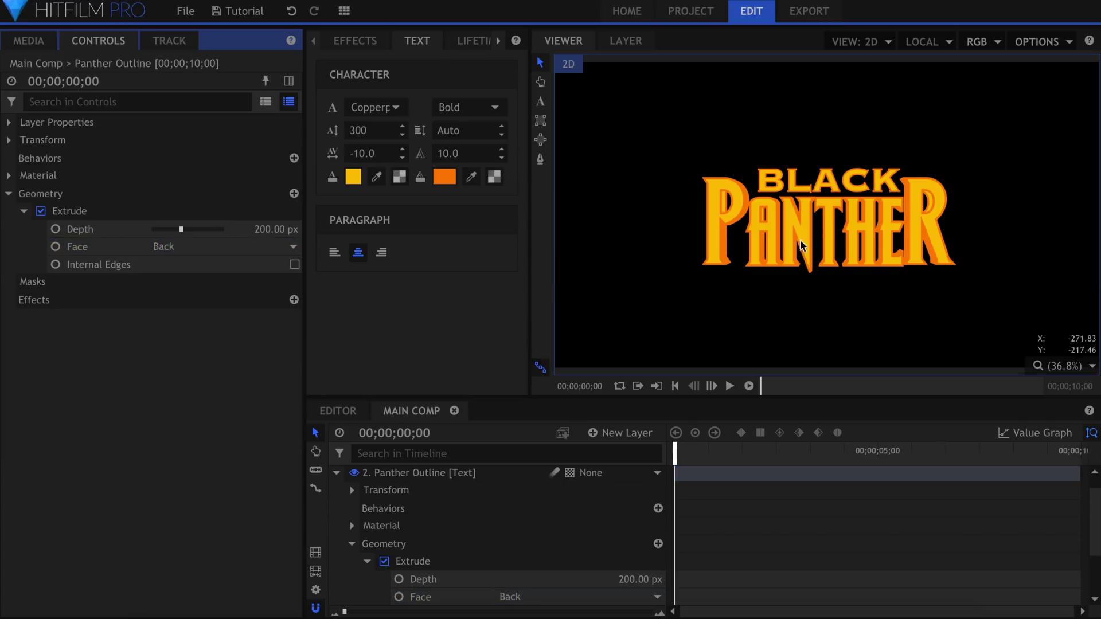
scroll(838, 220, "up", 5)
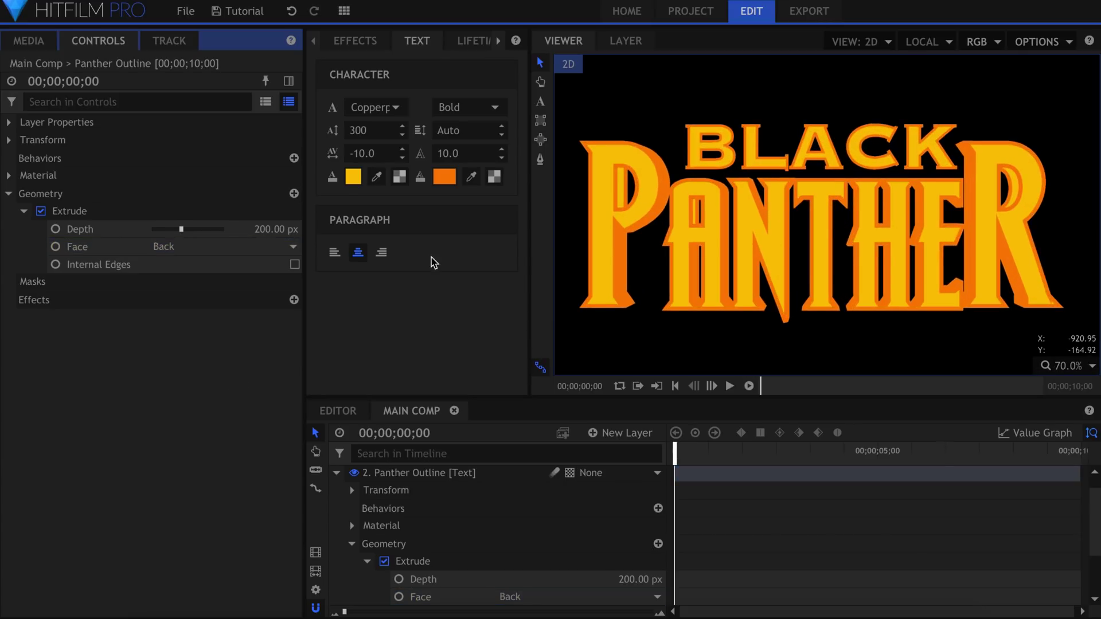
left_click(100, 214)
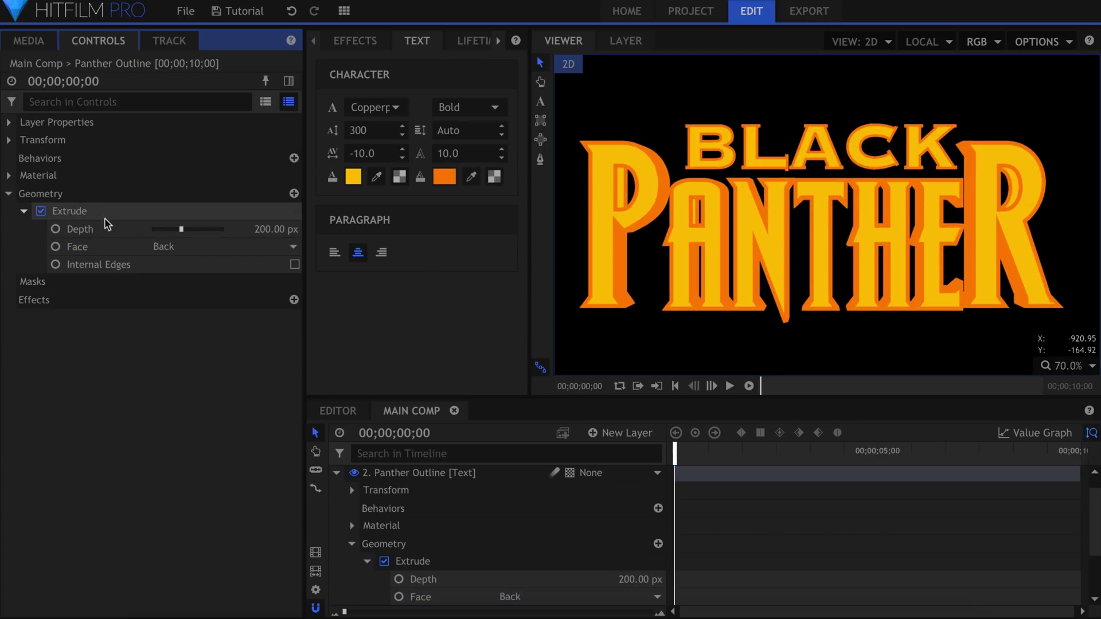
left_click(336, 472)
Step: Set the Black Outline extrusion depth to 175 px
left_click(420, 476)
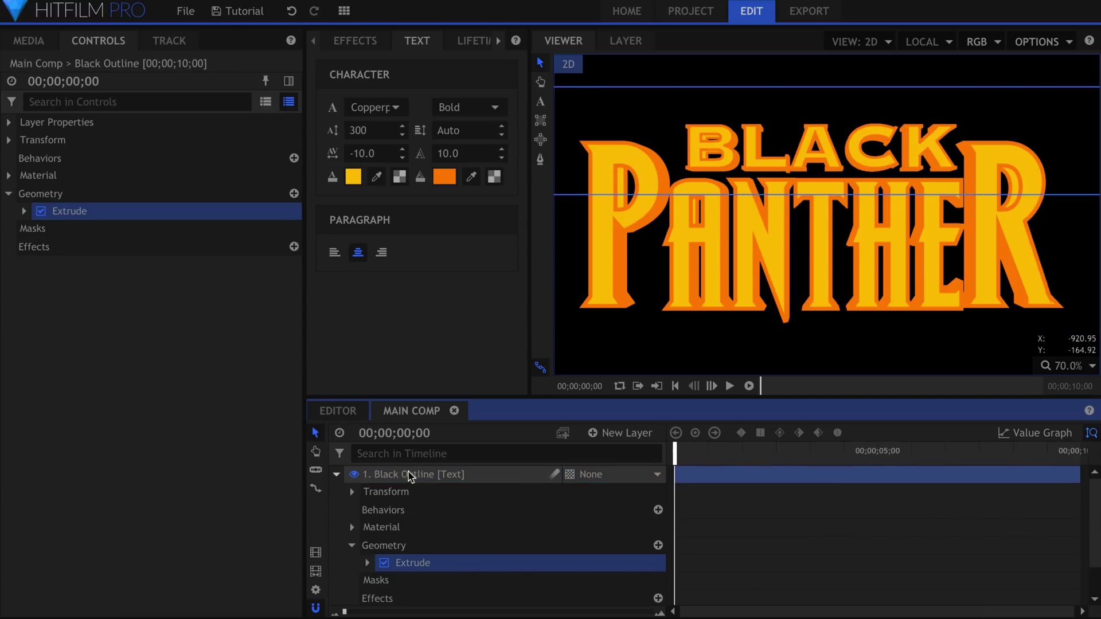
left_click(25, 211)
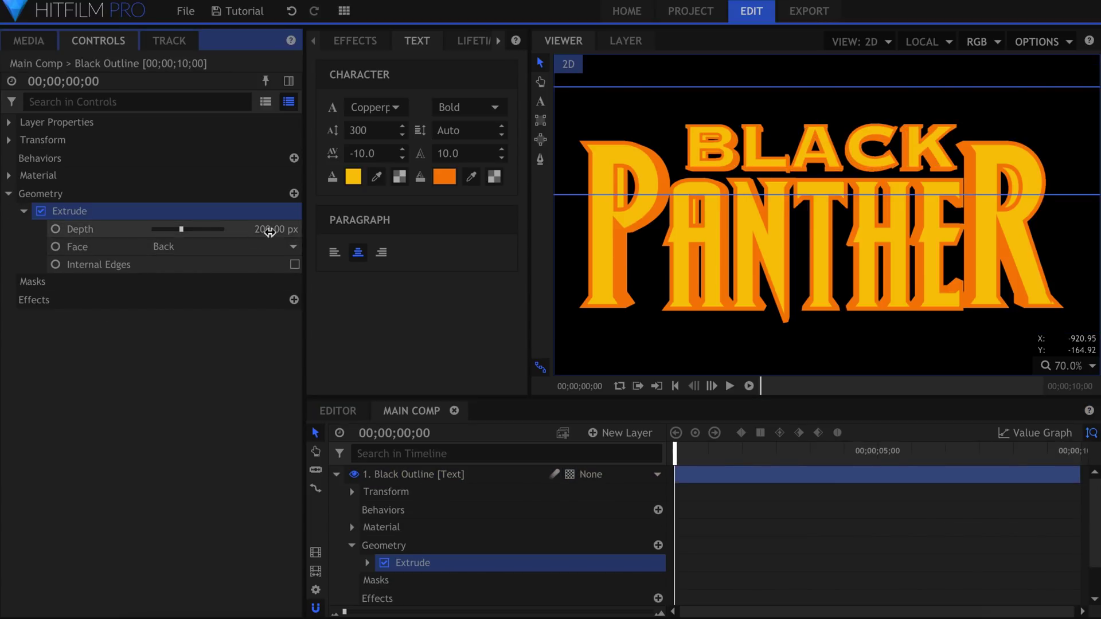
left_click(273, 230)
type("175")
key("Return")
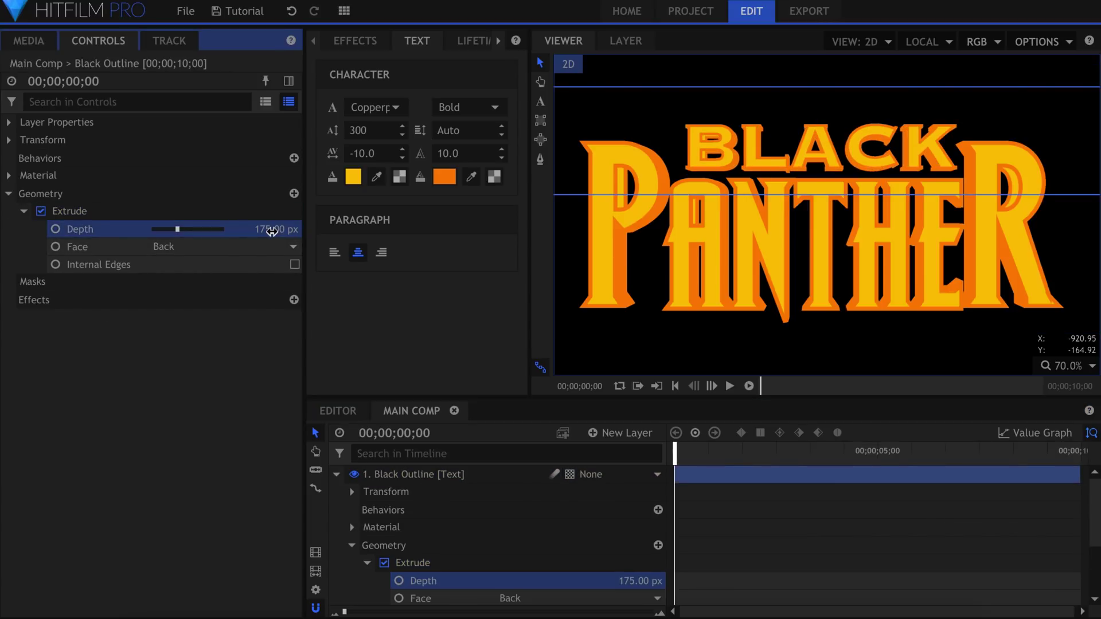
left_click(235, 417)
left_click(337, 475)
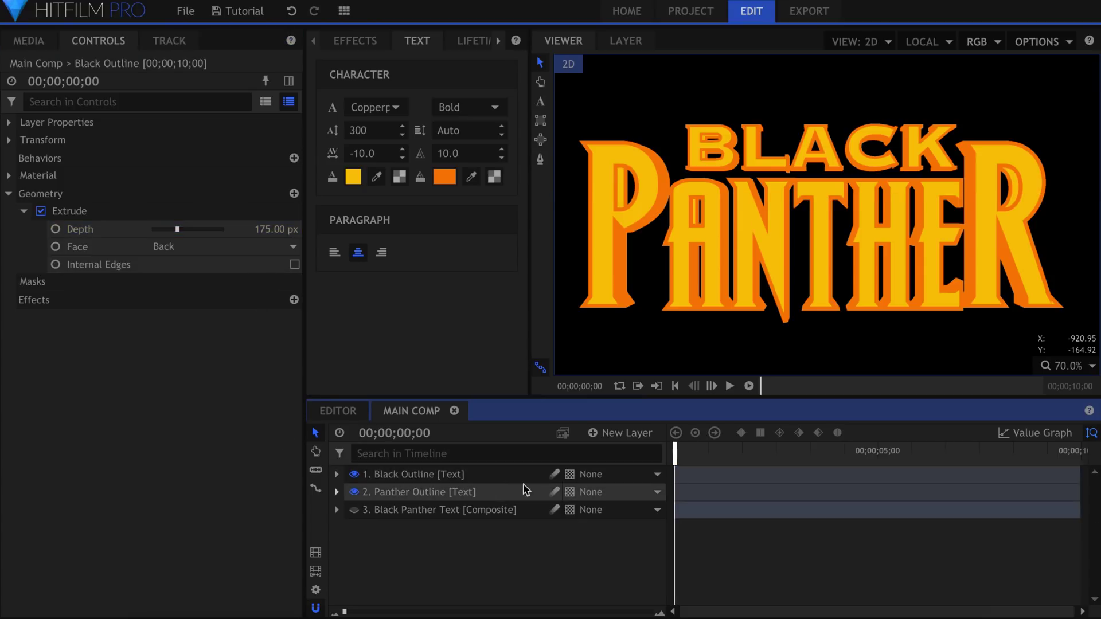
Step: Make both outline layers 3D planes and add Storm Clouds.jpg to the timeline
left_click(571, 474)
left_click(591, 510)
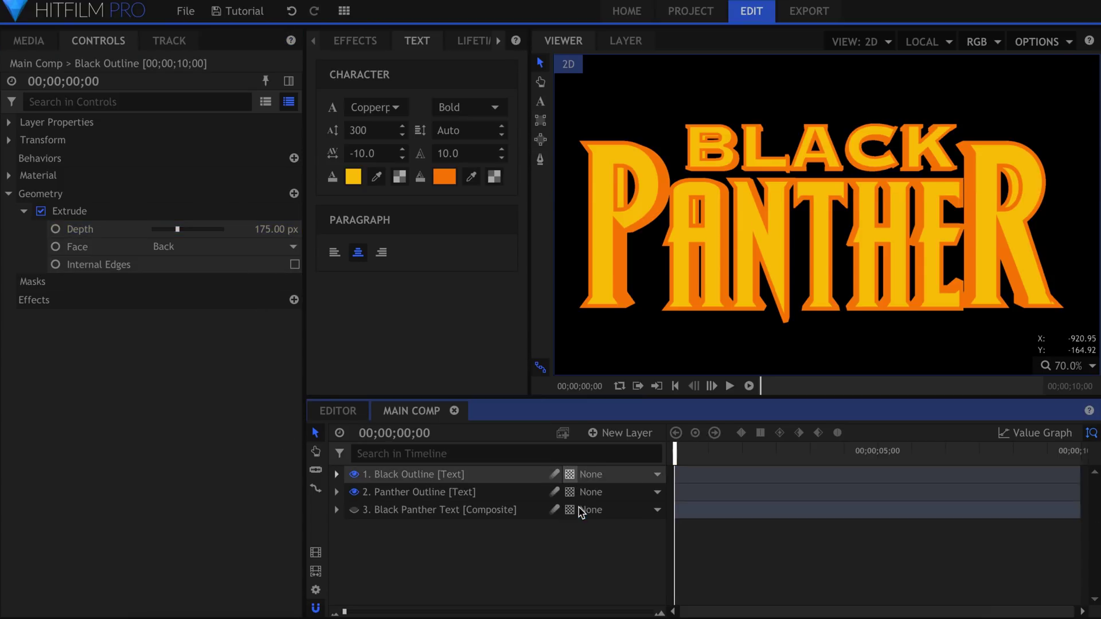
left_click(571, 509)
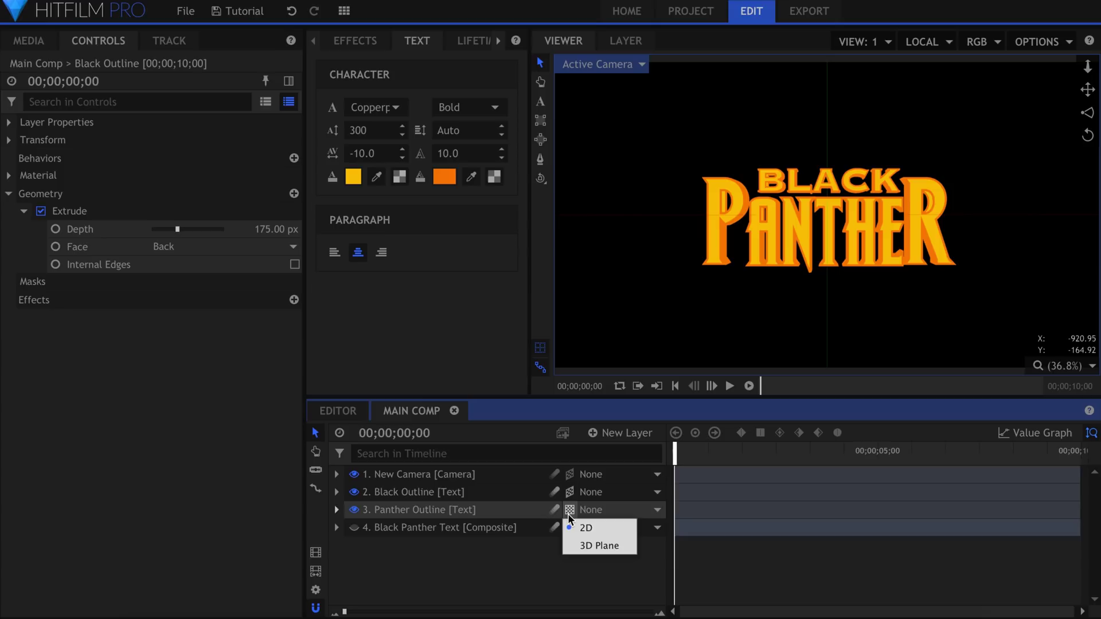
left_click(582, 545)
left_click(29, 40)
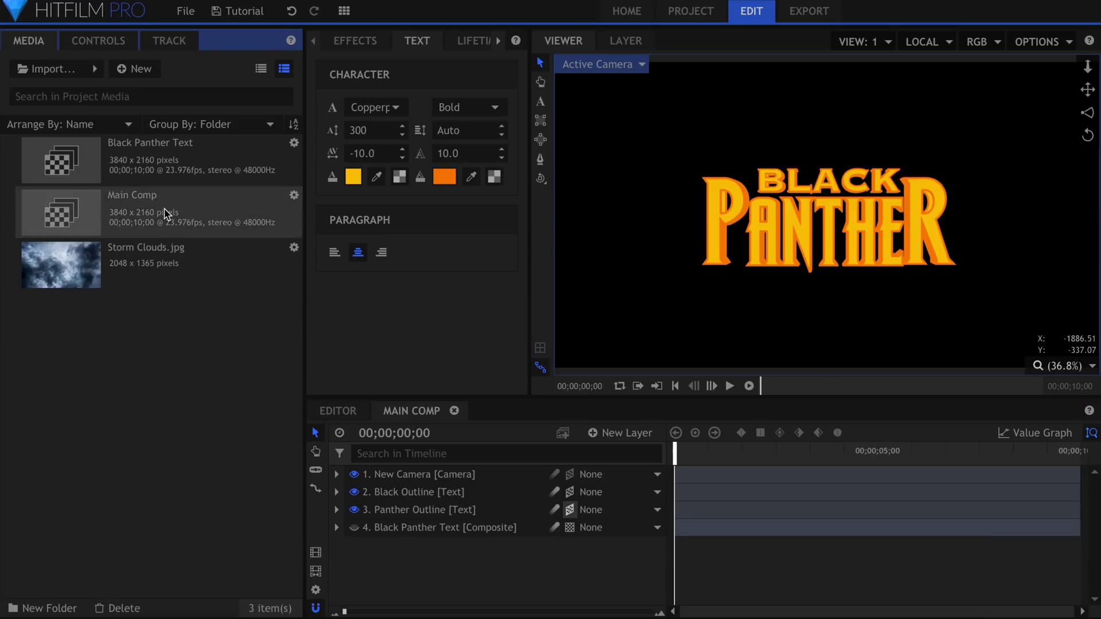
left_click_drag(155, 263, 426, 485)
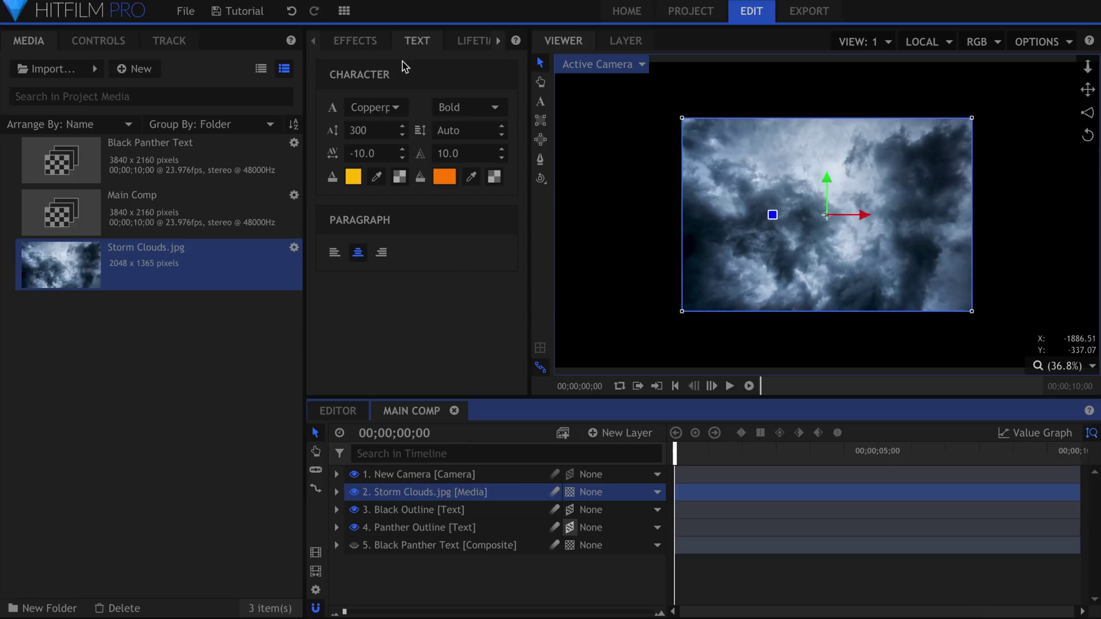
Step: Apply the Set Matte effect to the Storm Clouds layer
left_click(355, 40)
left_click(392, 68)
type("set")
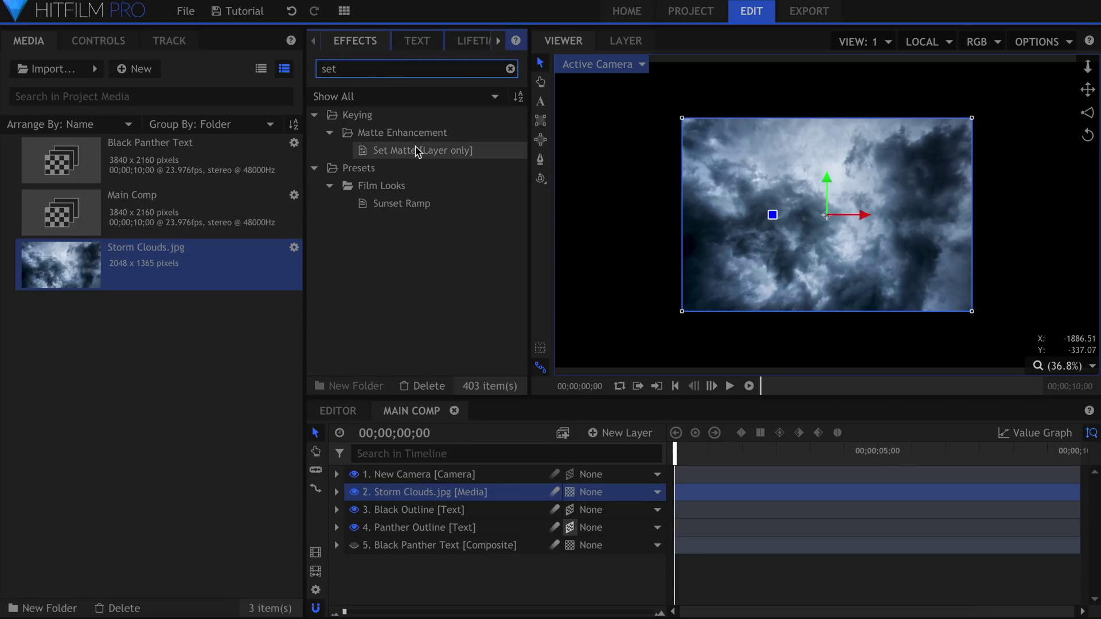
left_click_drag(418, 151, 468, 497)
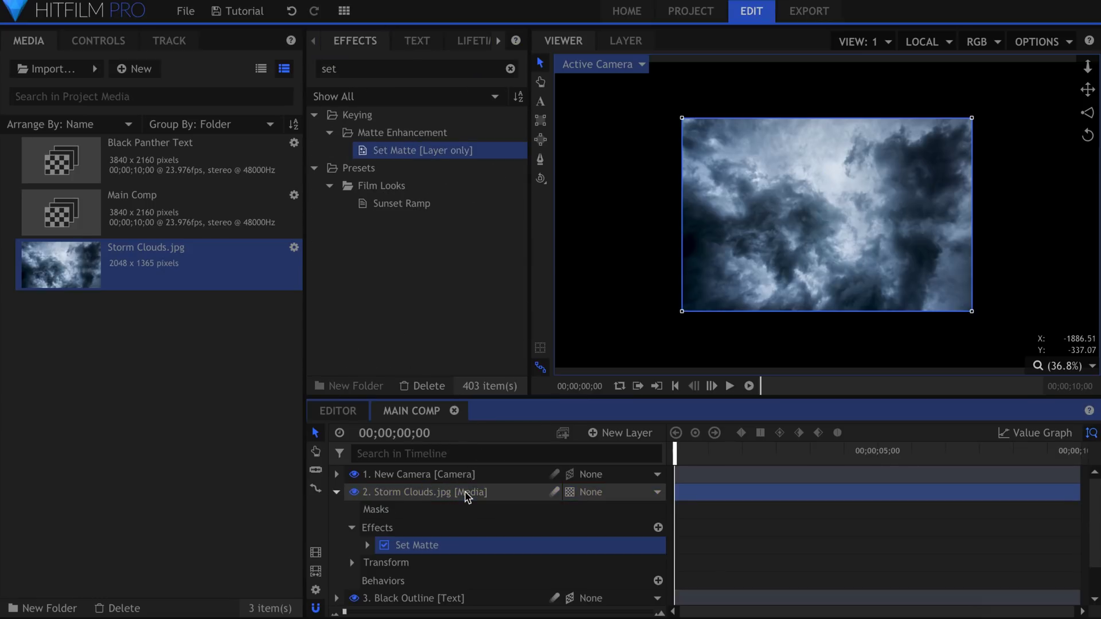
Step: Set the Set Matte source layer to Black Panther Text
left_click(112, 41)
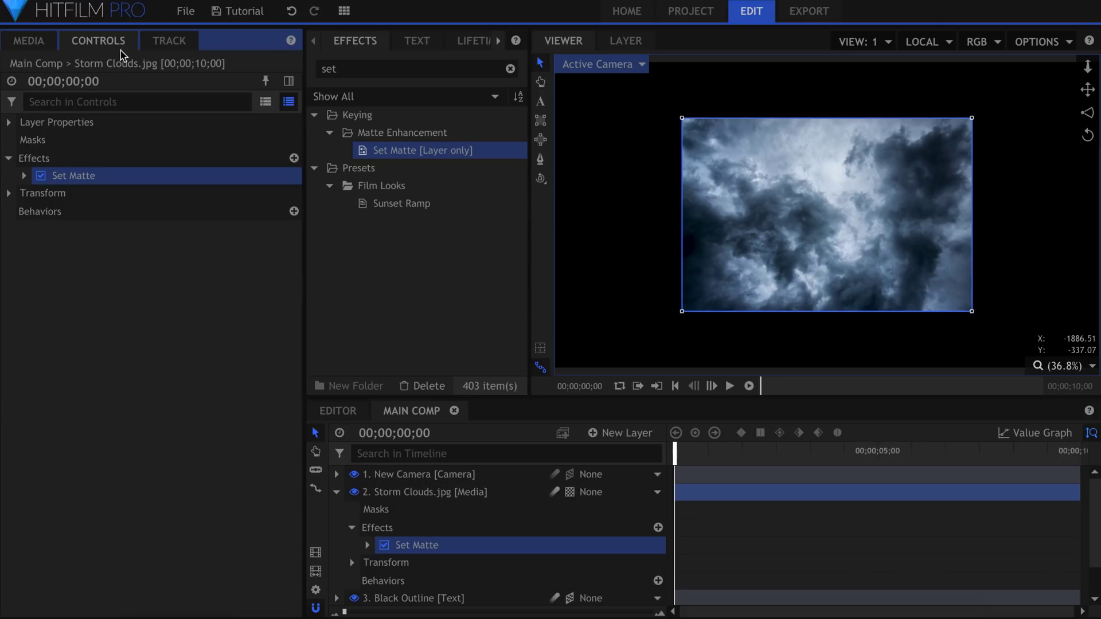
left_click(24, 176)
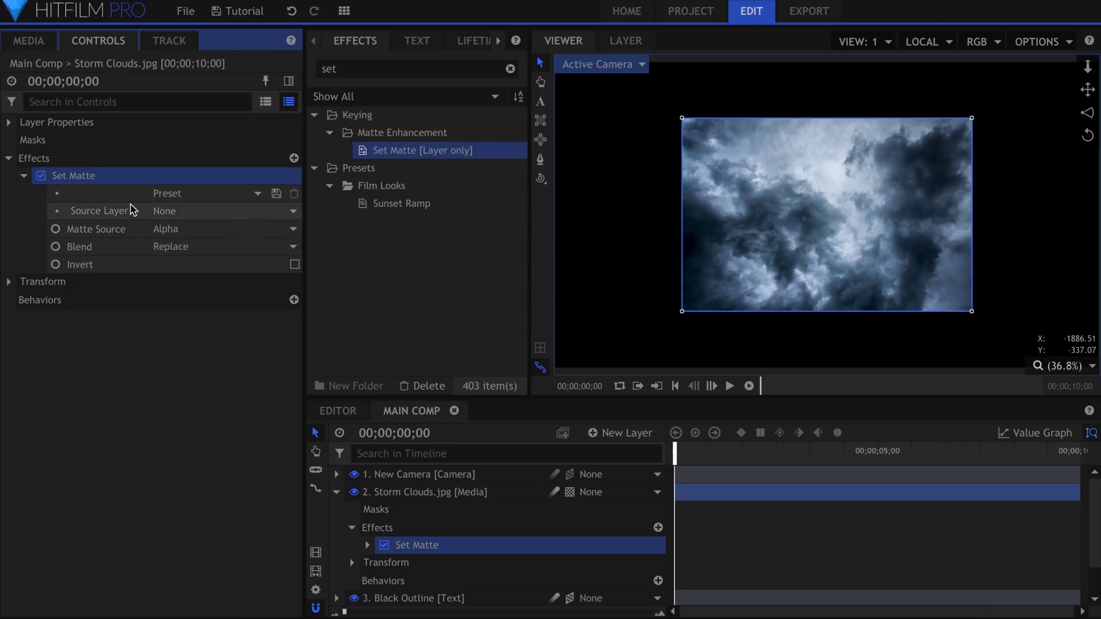
left_click(235, 217)
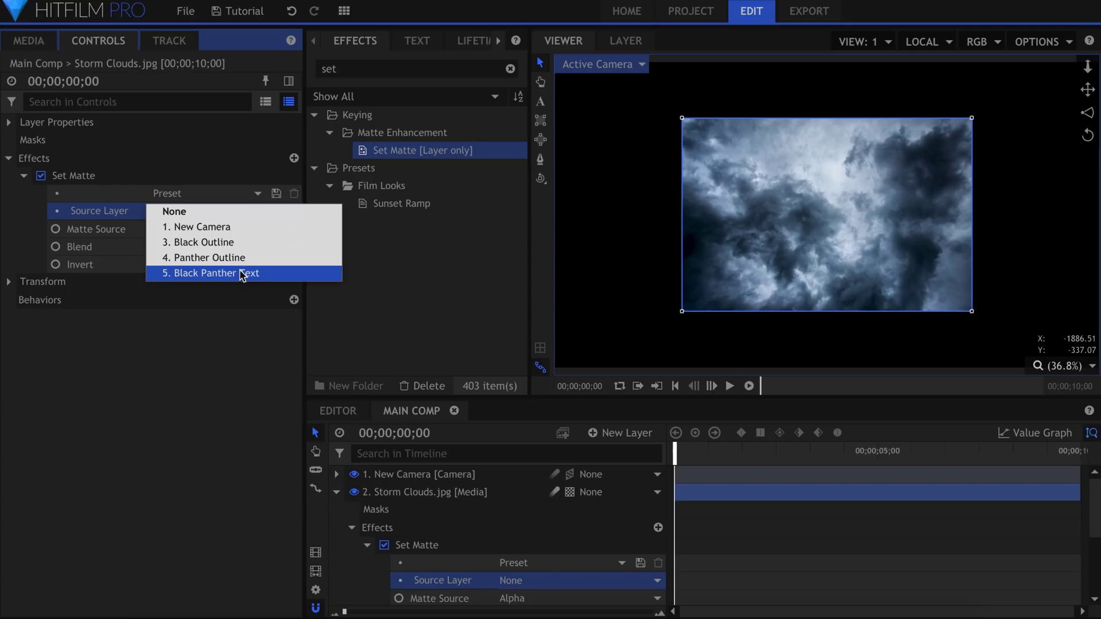
left_click(276, 276)
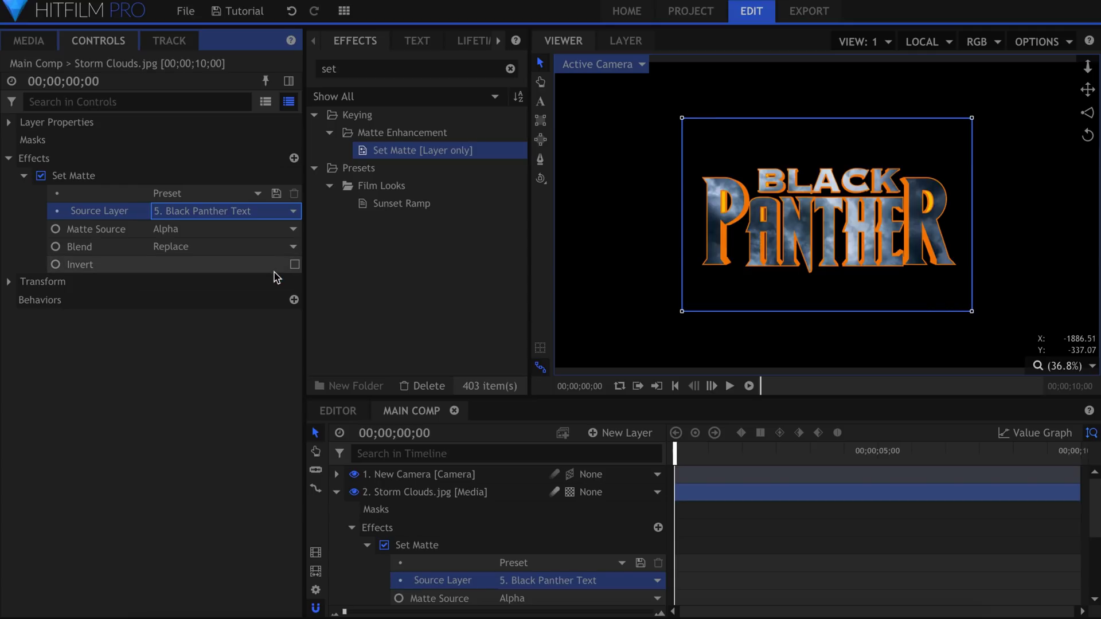
left_click(227, 425)
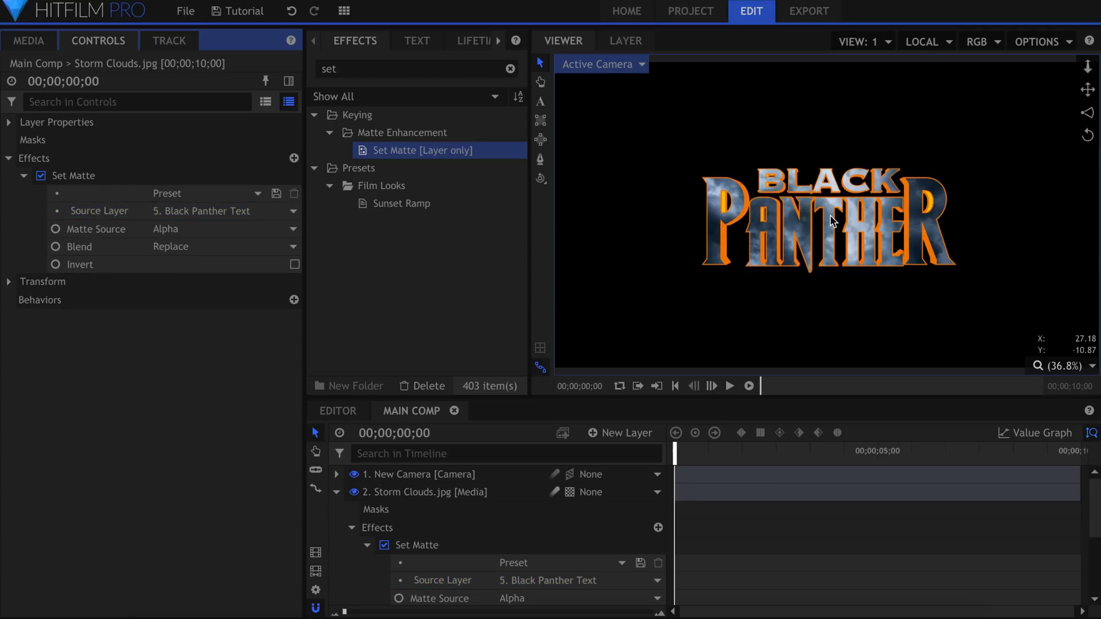
scroll(833, 228, "up", 2)
scroll(829, 221, "up", 1)
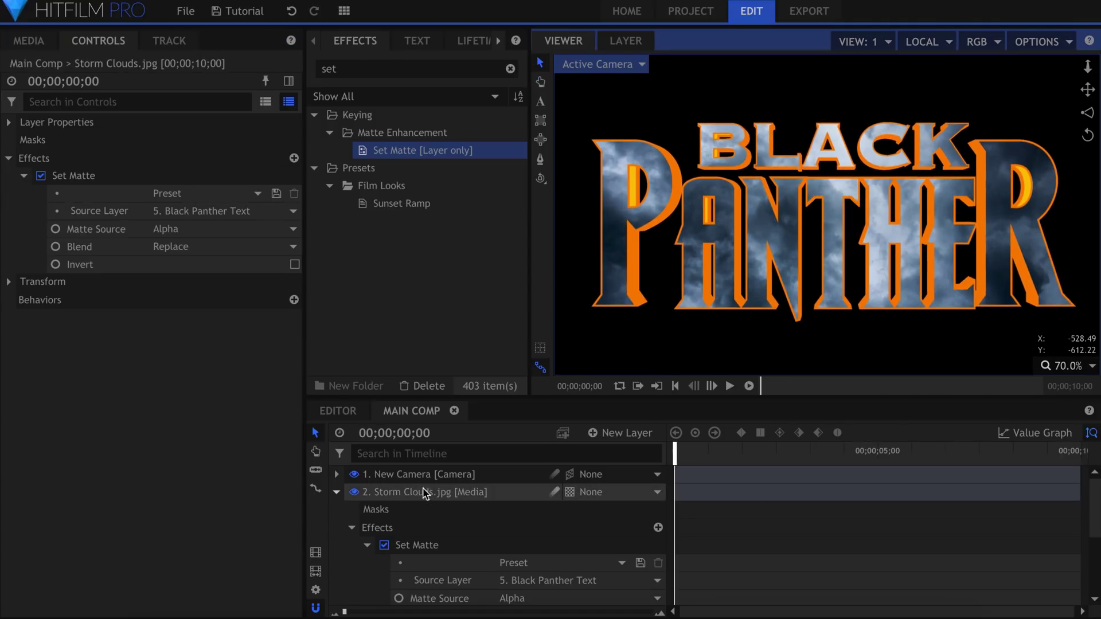
left_click(345, 492)
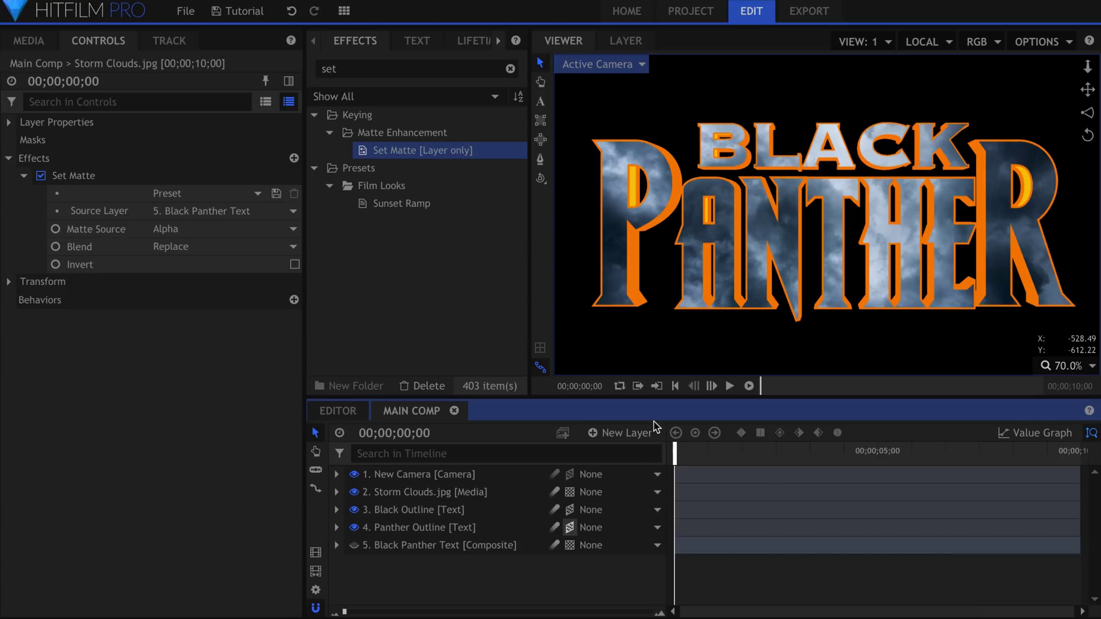
Step: Add a light raised above the title, below Storm Clouds, with intensity 53
left_click(638, 435)
left_click(626, 523)
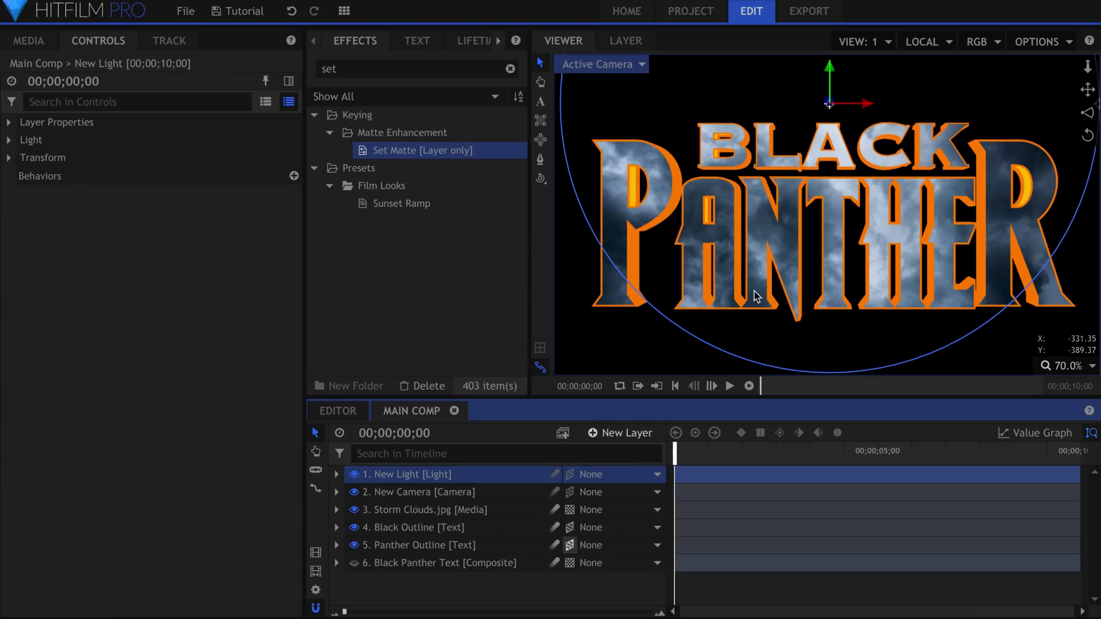
left_click_drag(829, 104, 846, 24)
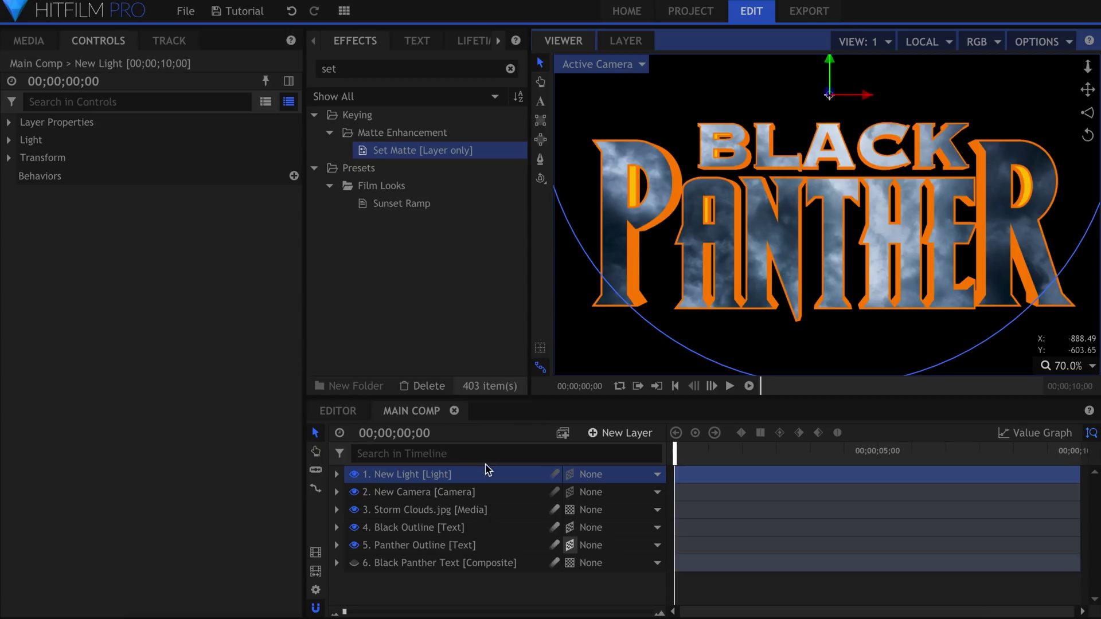
mouse_move(487, 474)
left_mouse_down()
mouse_move(491, 484)
mouse_move(438, 521)
left_mouse_up()
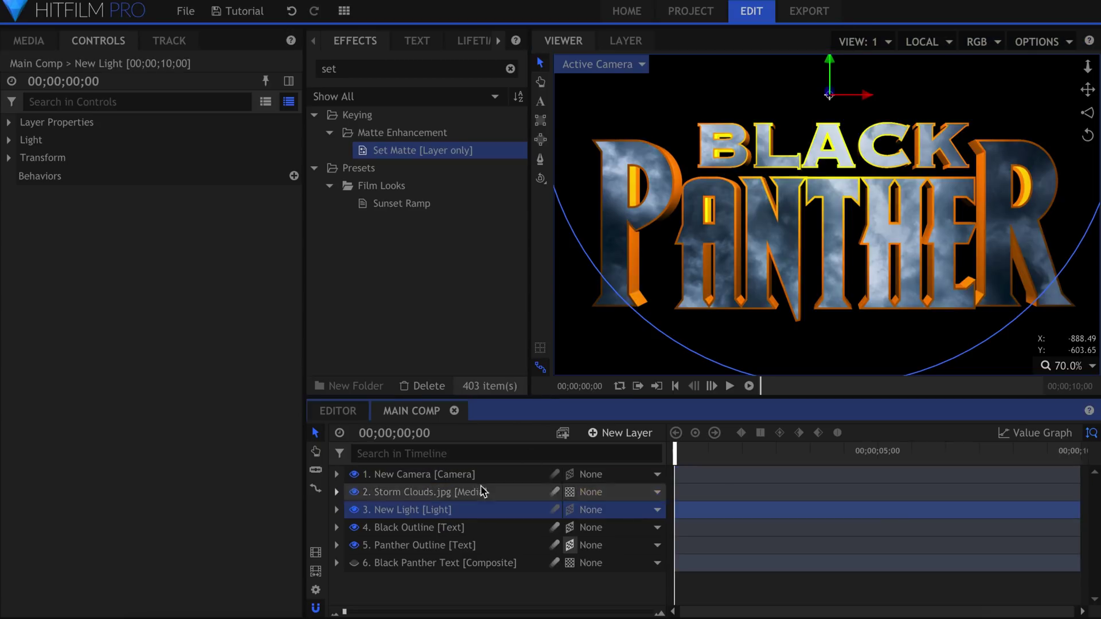
mouse_move(829, 96)
left_mouse_down()
mouse_move(841, 64)
mouse_move(829, 92)
left_mouse_up()
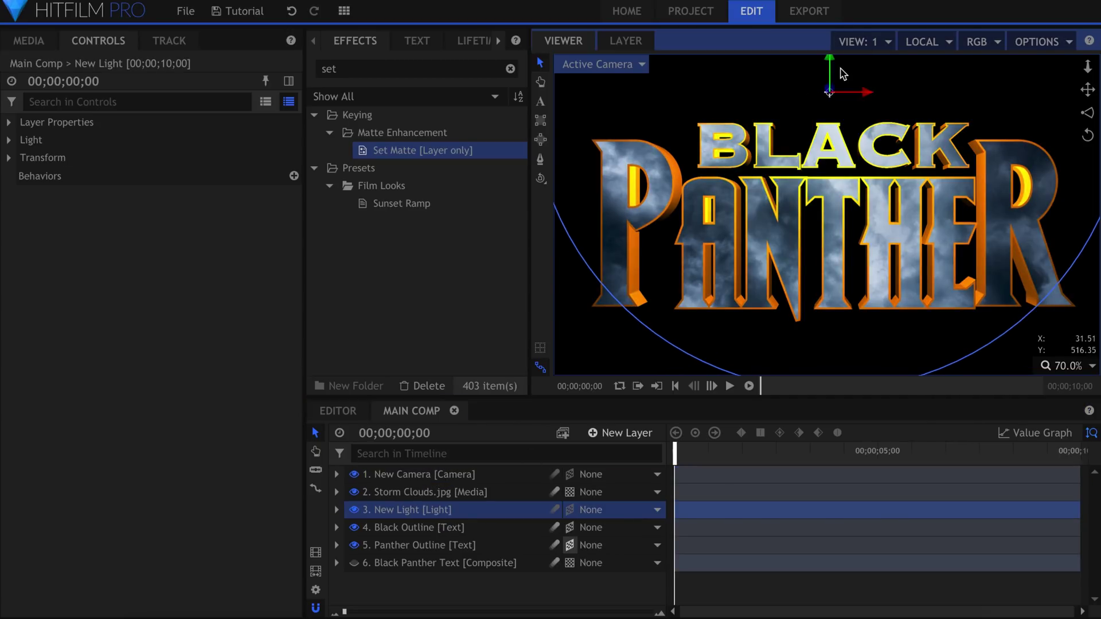
left_click(30, 138)
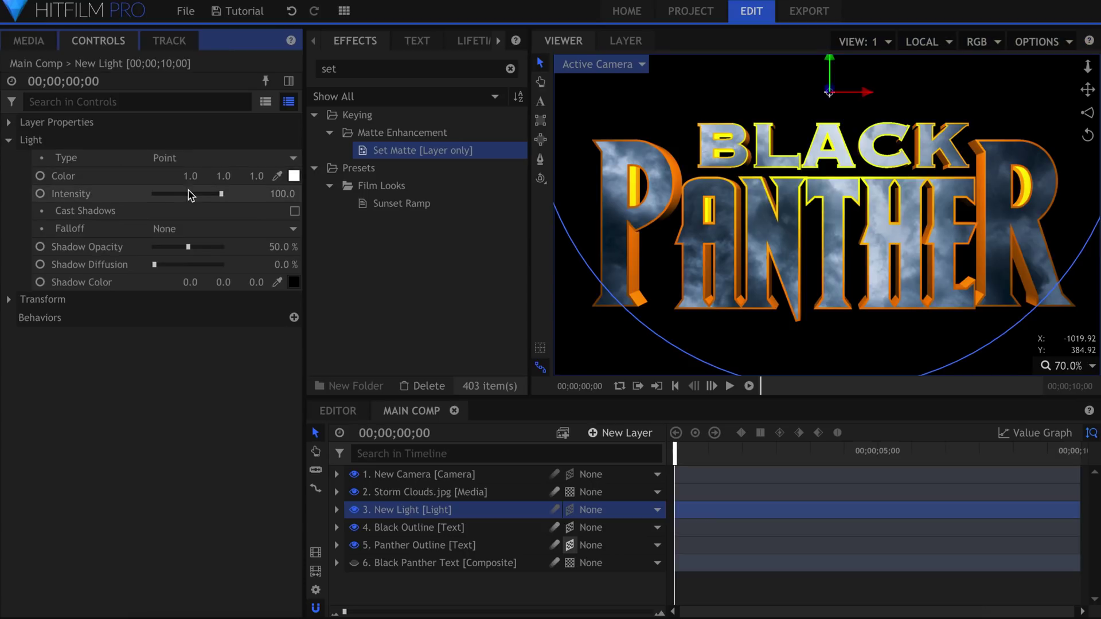
mouse_move(190, 194)
left_mouse_down()
mouse_move(206, 192)
mouse_move(190, 189)
left_mouse_up()
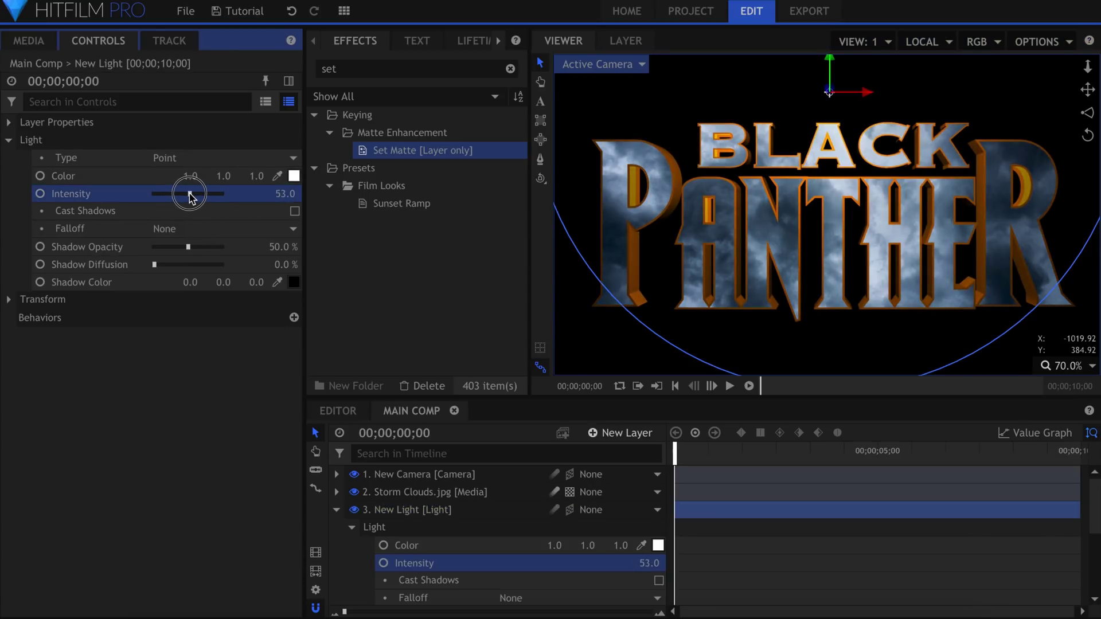
left_click(484, 505)
Step: Add a second light third in the stack, named Ambient
left_click(624, 435)
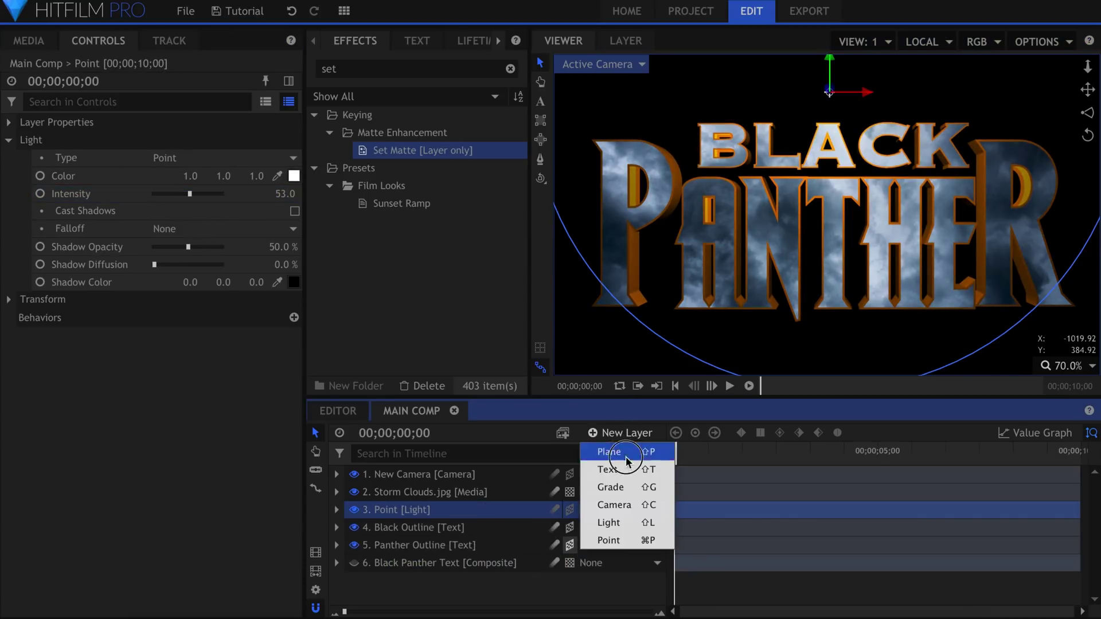
left_click(631, 523)
left_click_drag(465, 479, 469, 523)
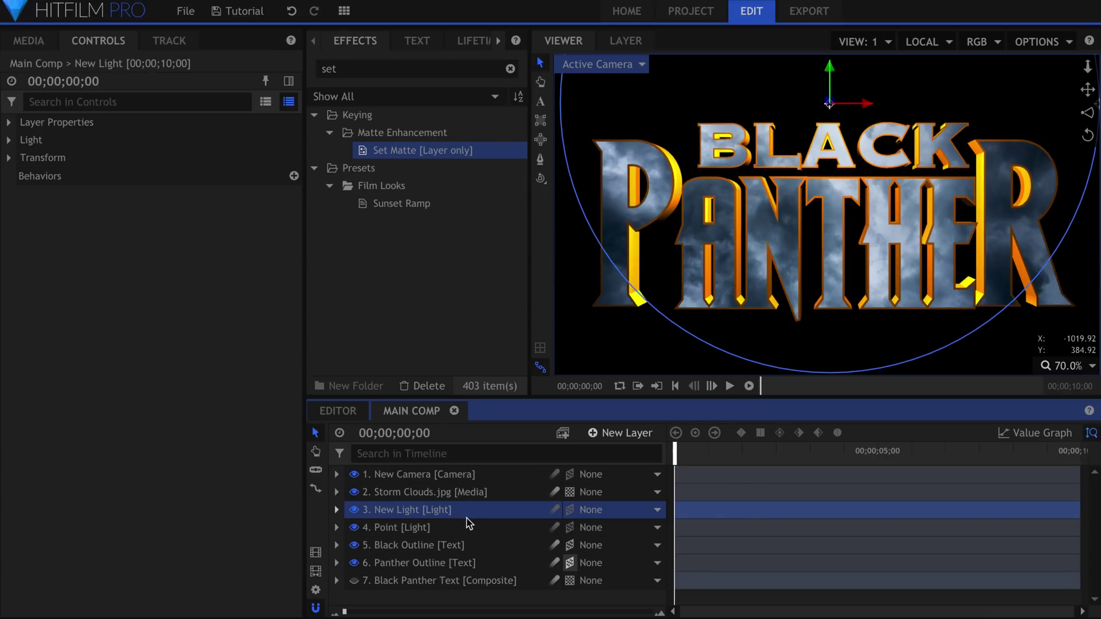
key("F2")
type("Ambient")
key("Return")
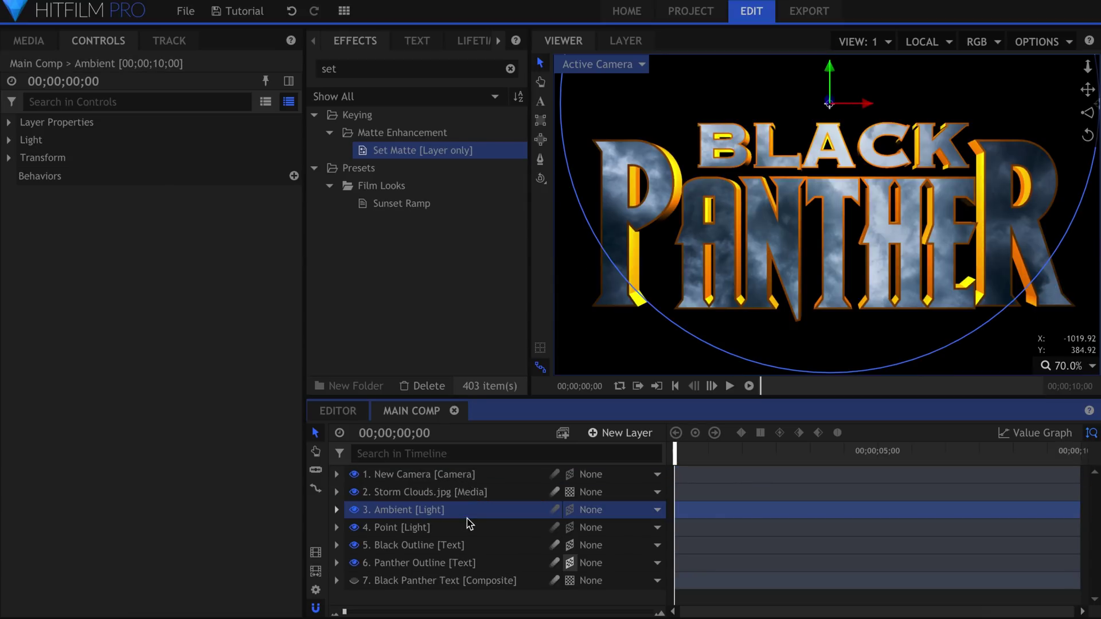
Step: Make the Ambient light an ambient type with intensity 6
left_click(9, 140)
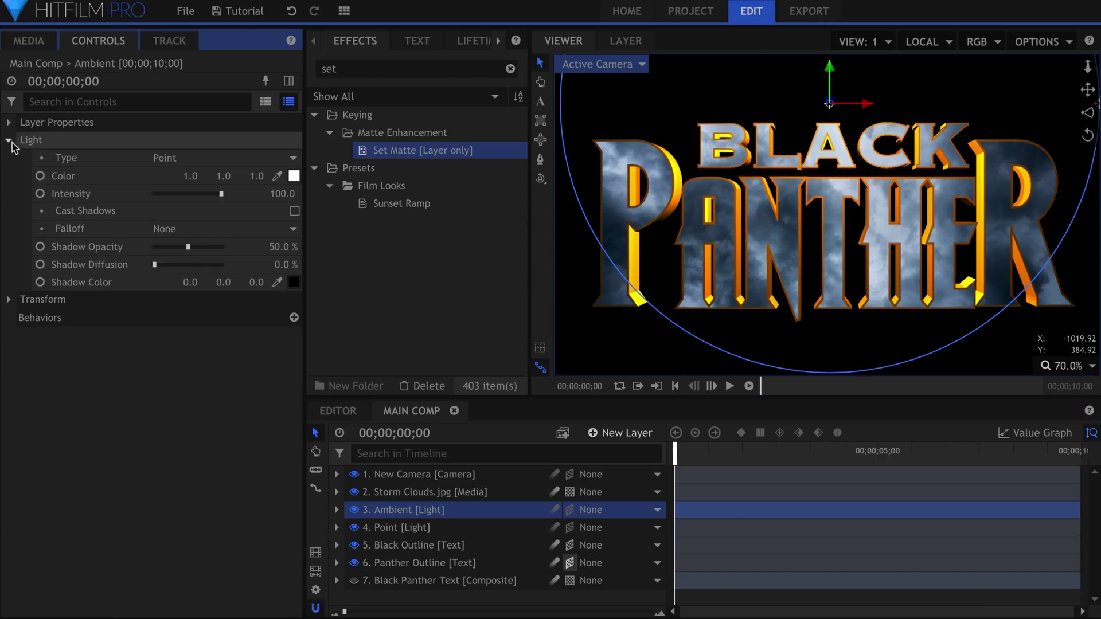
left_click(208, 161)
left_click(209, 161)
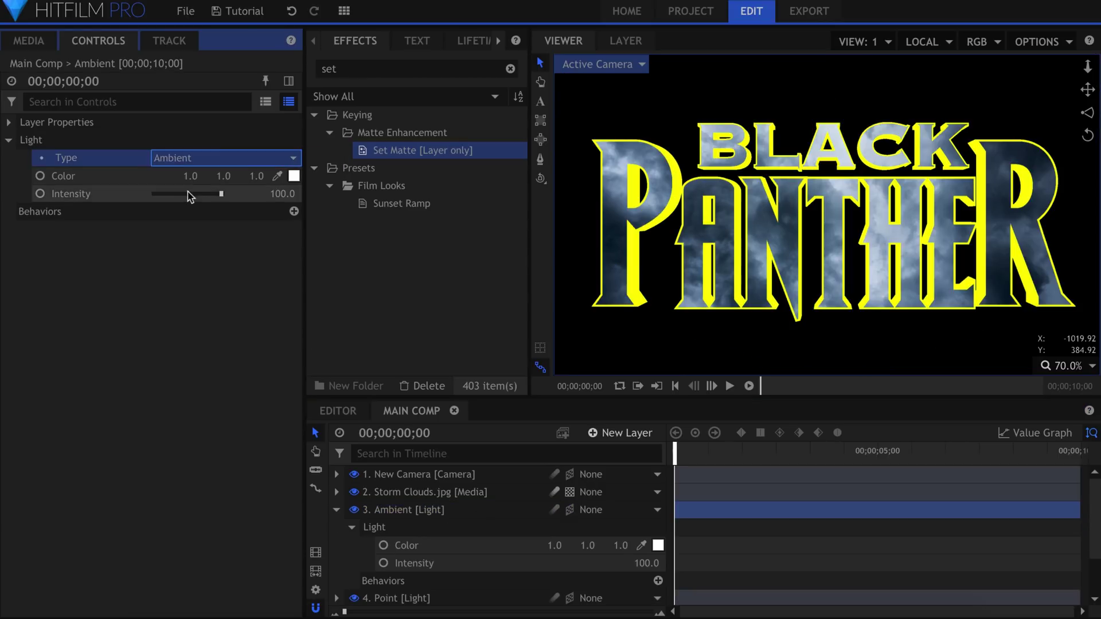
left_click_drag(190, 197, 117, 199)
left_click_drag(278, 196, 280, 194)
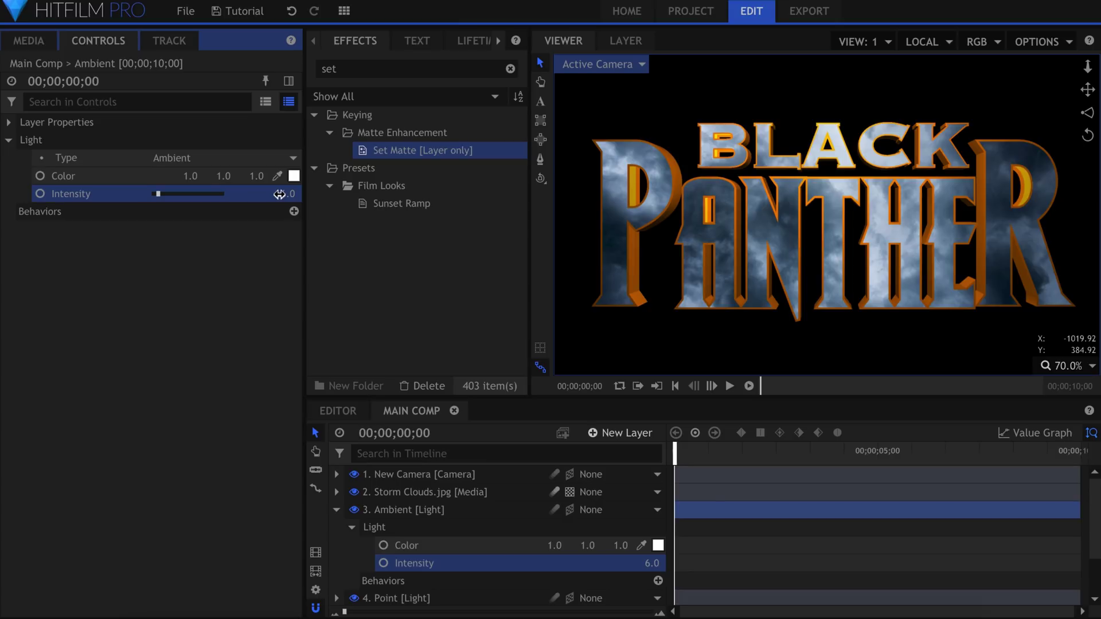
left_click(337, 509)
Step: Enable Receives and Casts Ambient Occlusion in Panther Outline's material settings
left_click(411, 547)
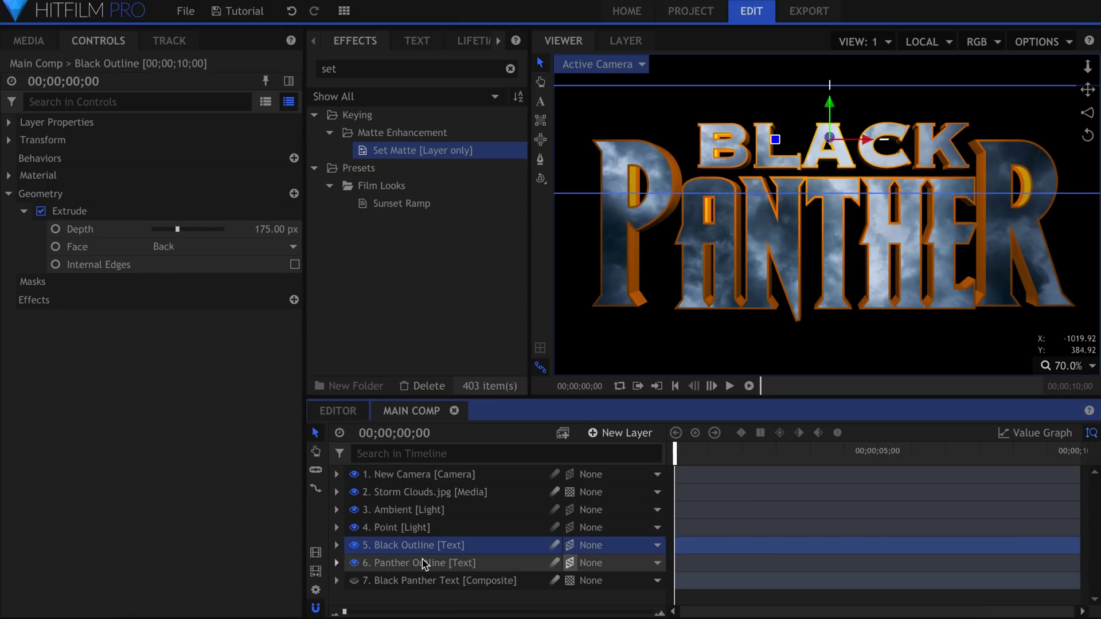
left_click(423, 563)
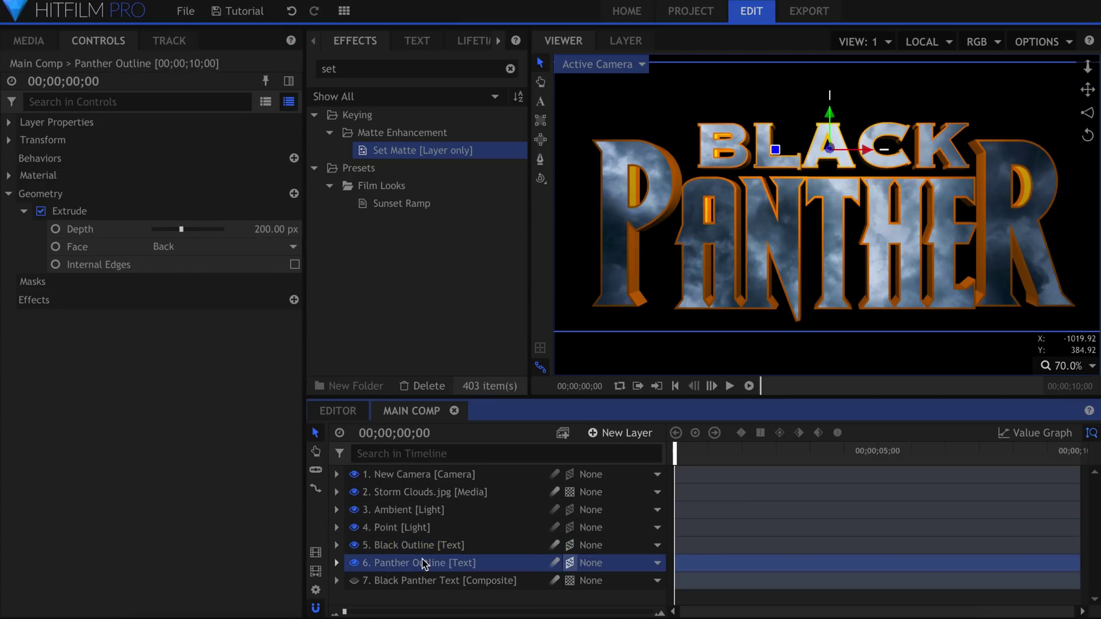
left_click(10, 195)
left_click(9, 176)
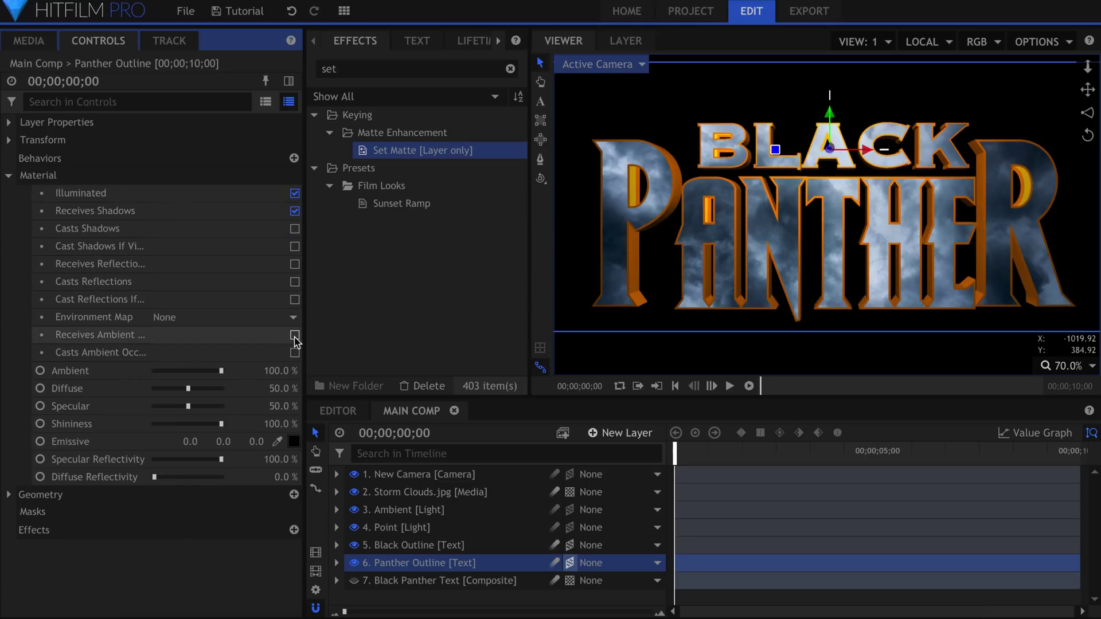
left_click(295, 335)
left_click(295, 352)
Step: Enable Receives and Casts Ambient Occlusion for Black Outline, then collapse the layer
left_click(392, 549)
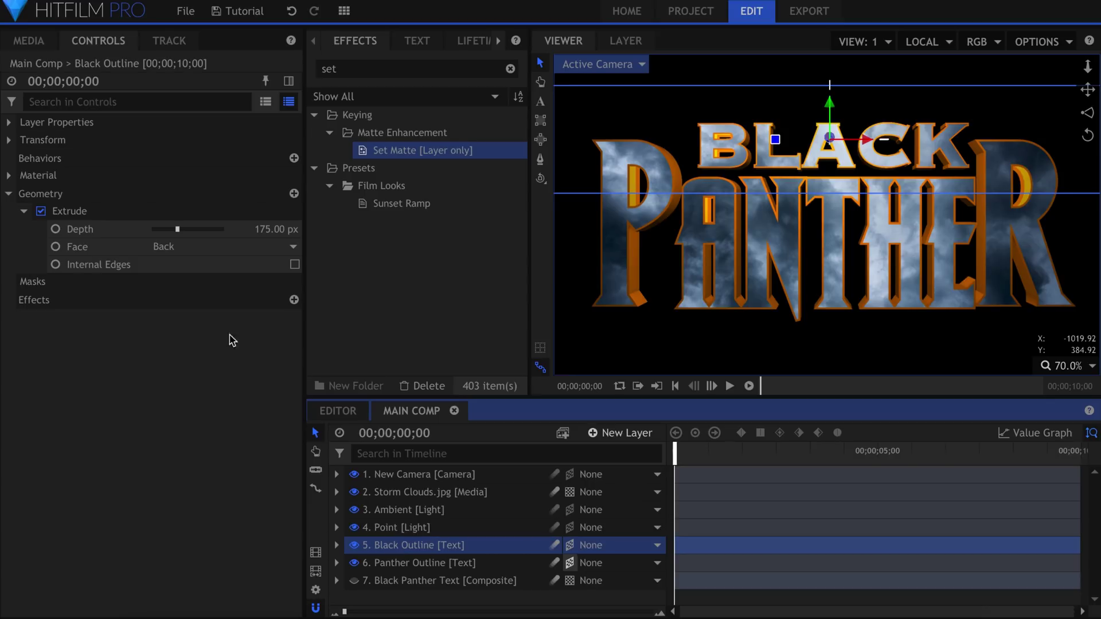
left_click(9, 194)
left_click(10, 176)
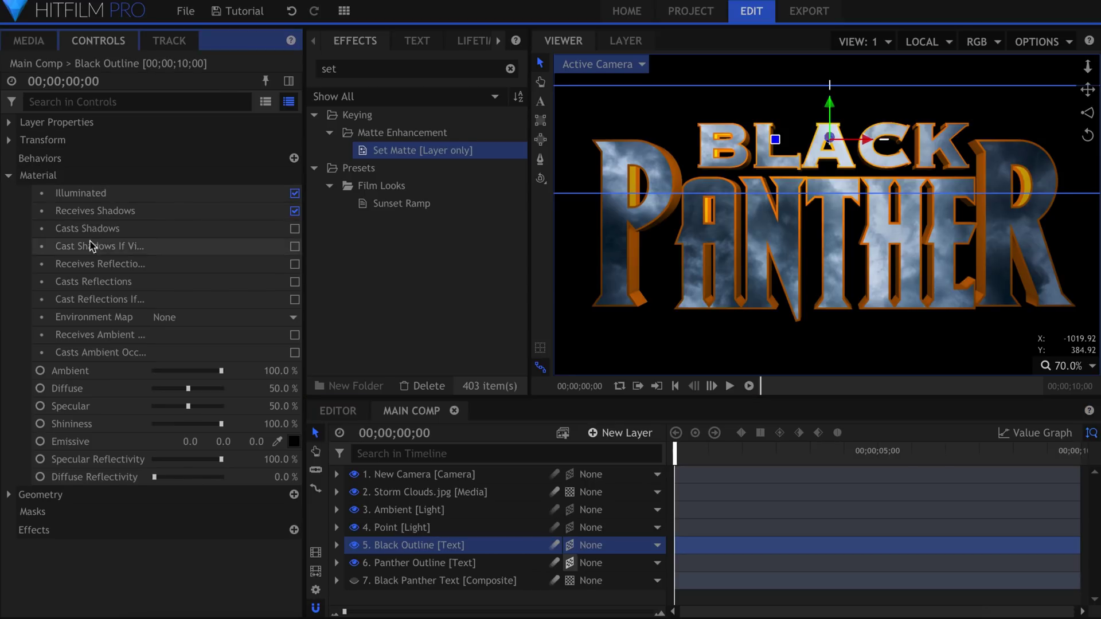
left_click(295, 335)
left_click(295, 353)
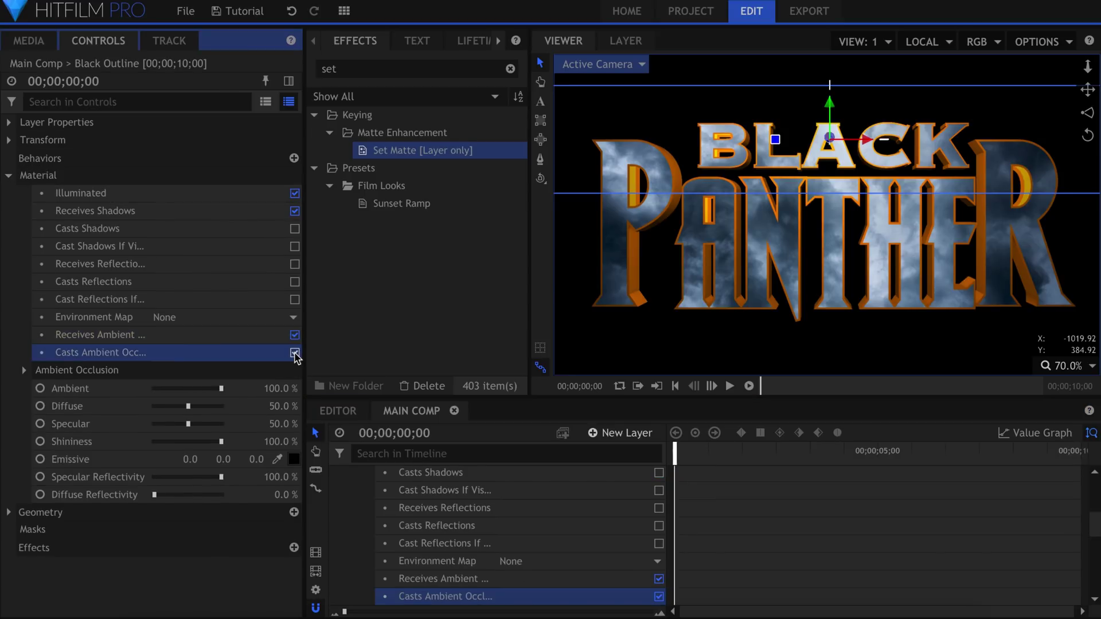
scroll(353, 516, "up", 5)
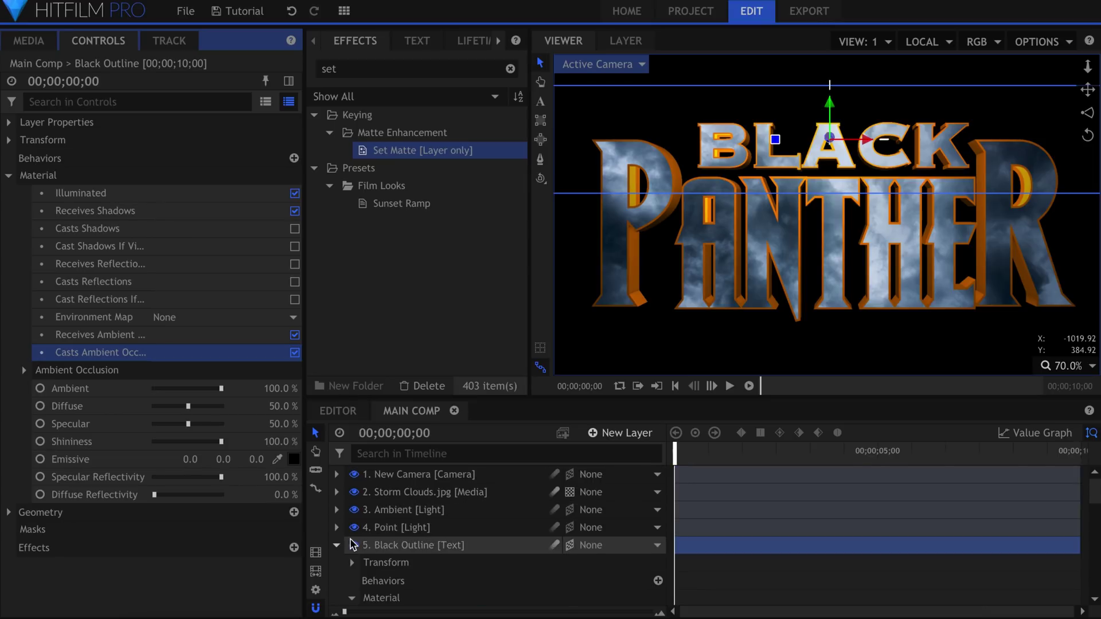
left_click(337, 546)
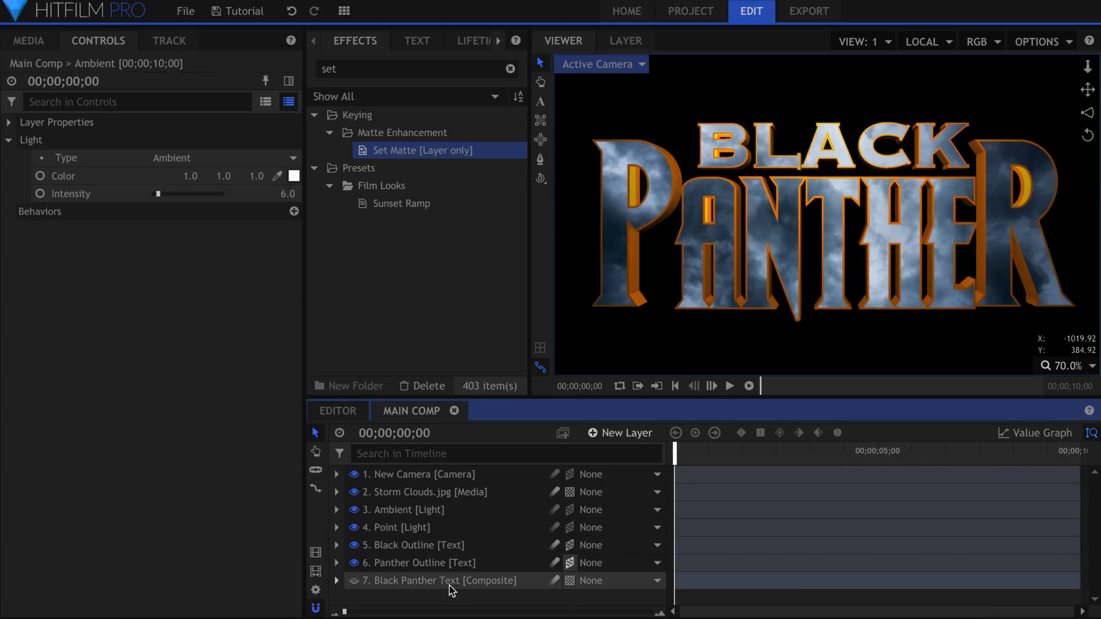
Step: Hide the Storm Clouds layer and apply Chromenator to Panther Outline
left_click(354, 492)
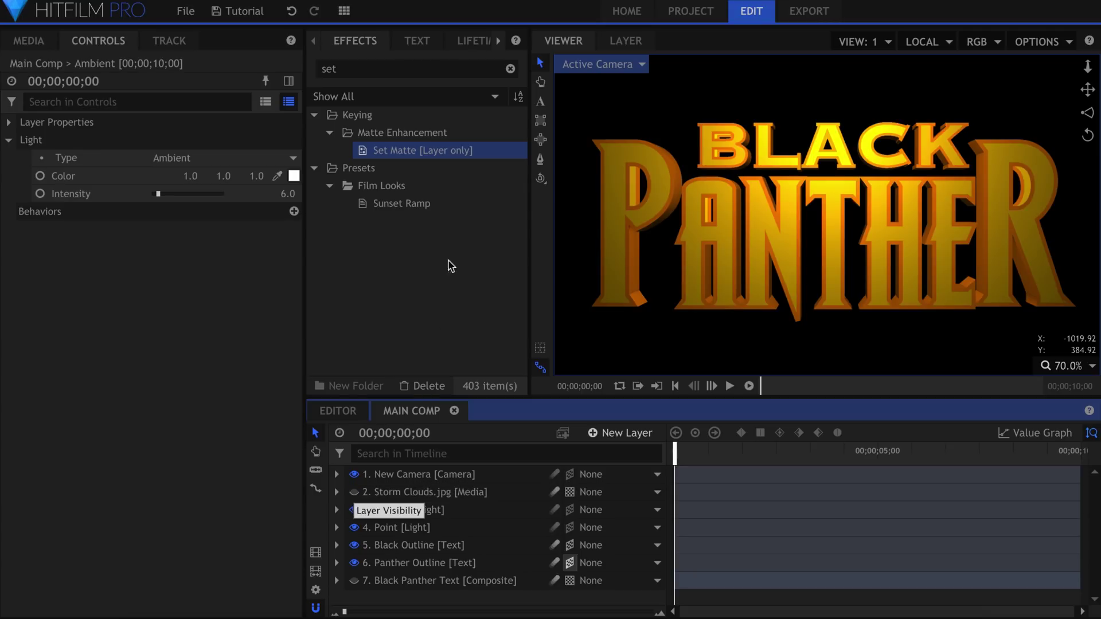
left_click(403, 70)
type("chrome")
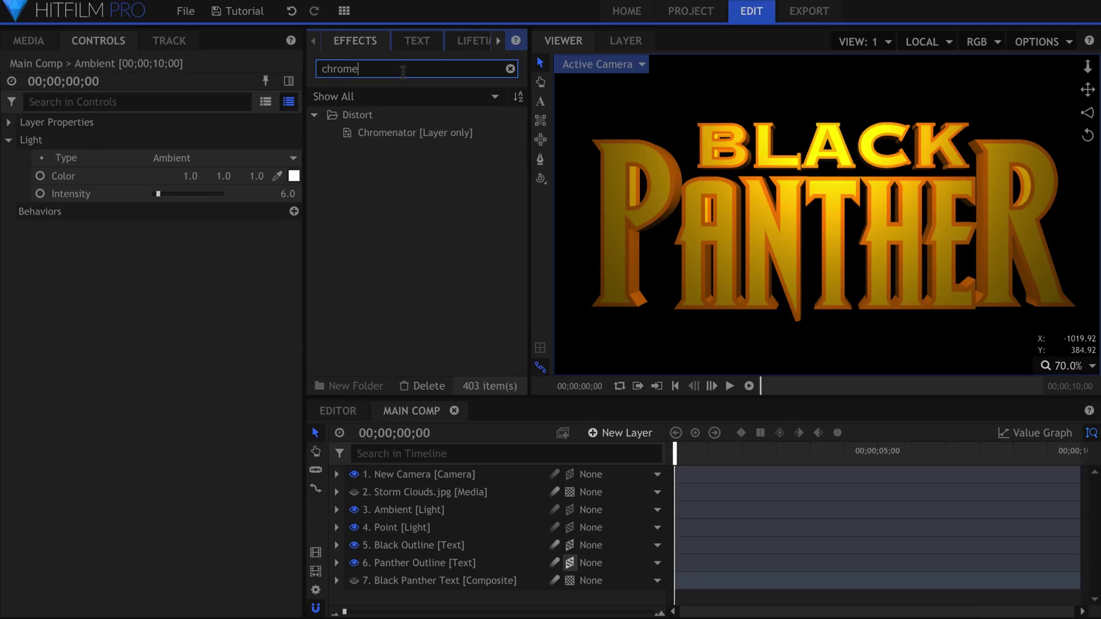
left_click_drag(408, 133, 434, 569)
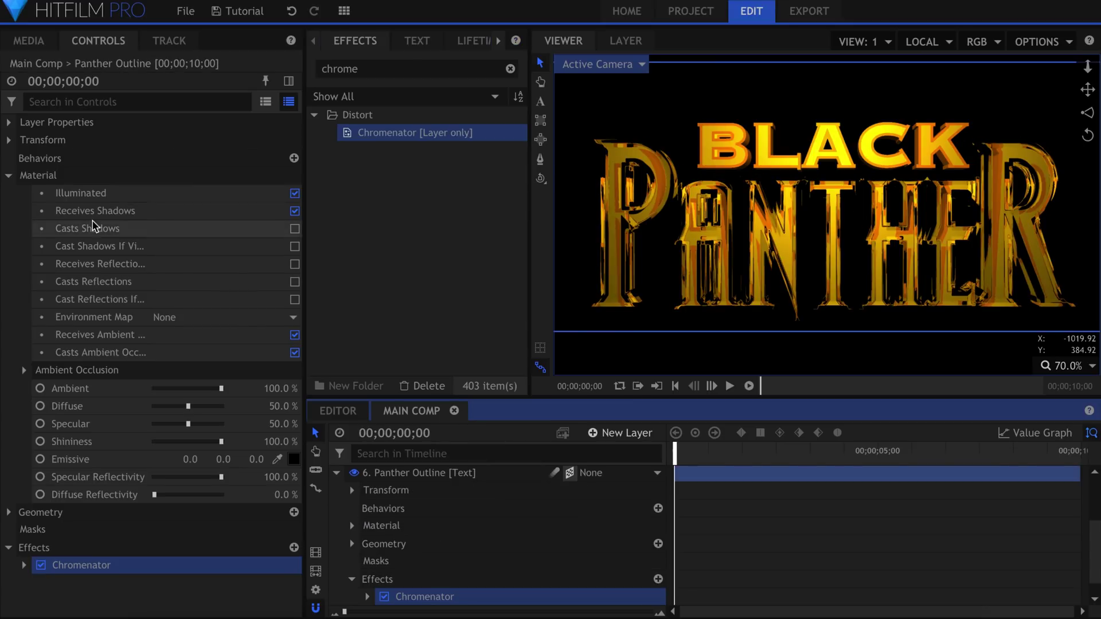
Step: Set the Chromenator Detail Scale to 4.0 px
left_click(12, 177)
left_click(24, 246)
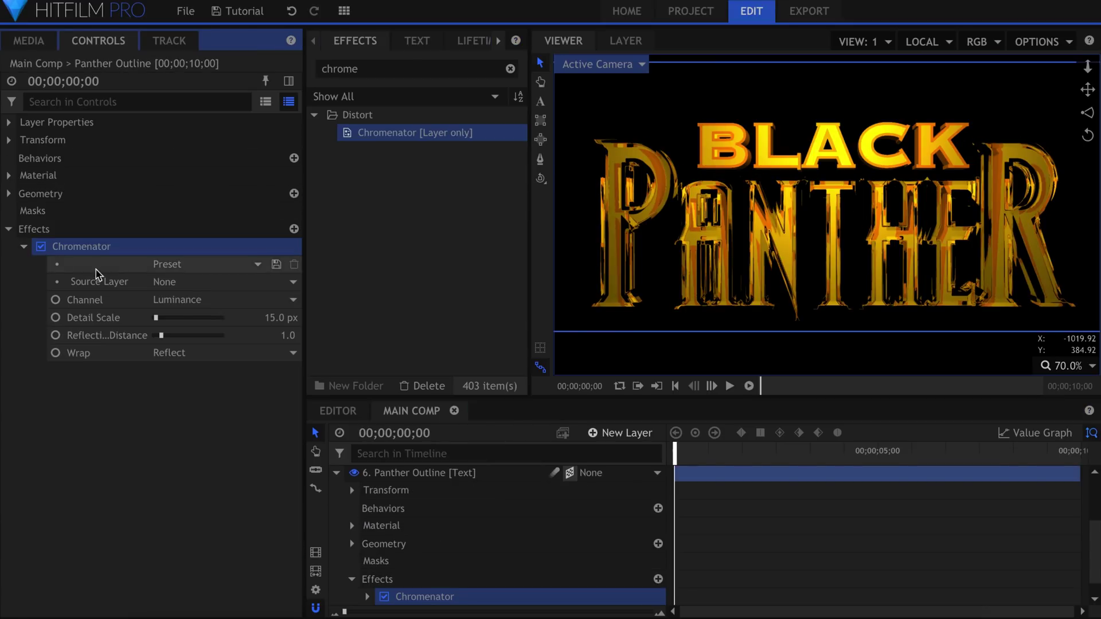
left_click(272, 317)
type("4")
key("Return")
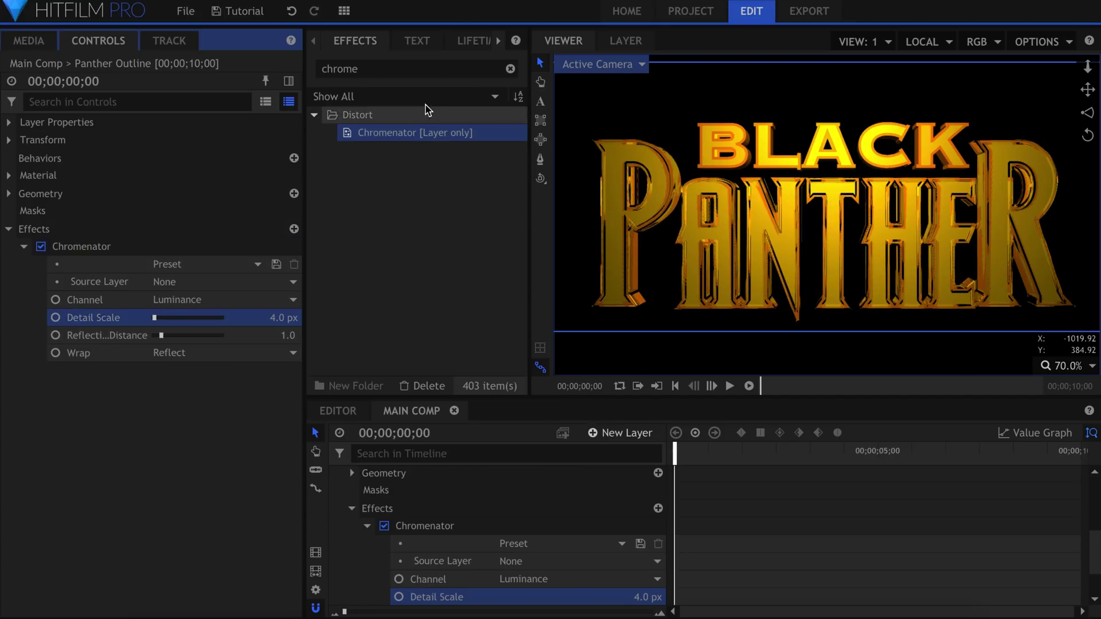
Step: Add a Blur effect to Panther Outline
left_click(418, 70)
type("blur")
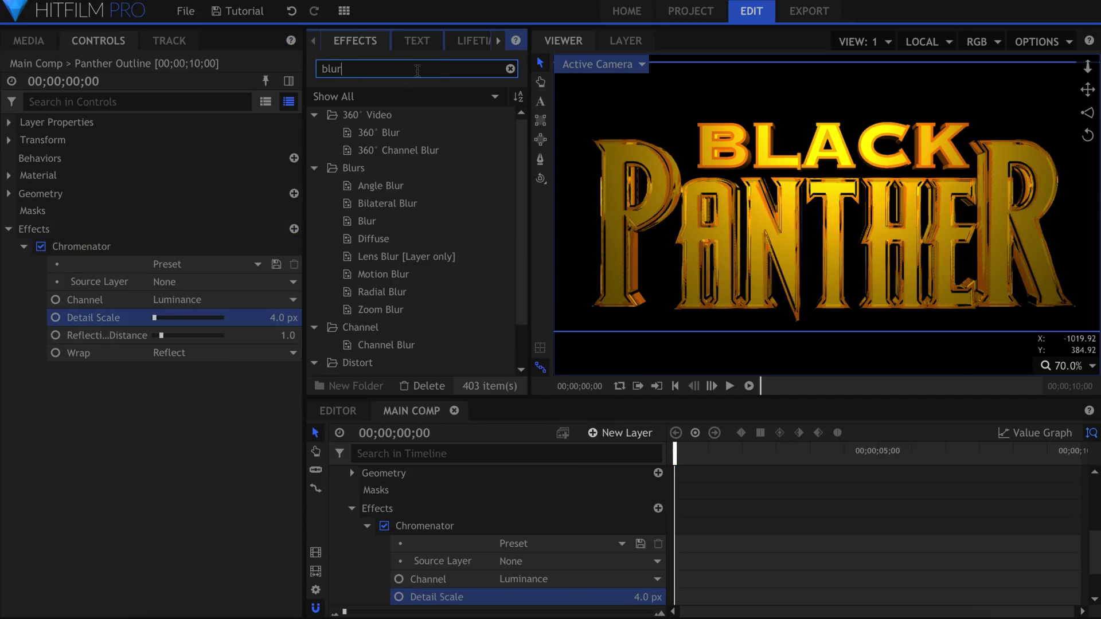
left_click_drag(379, 220, 119, 330)
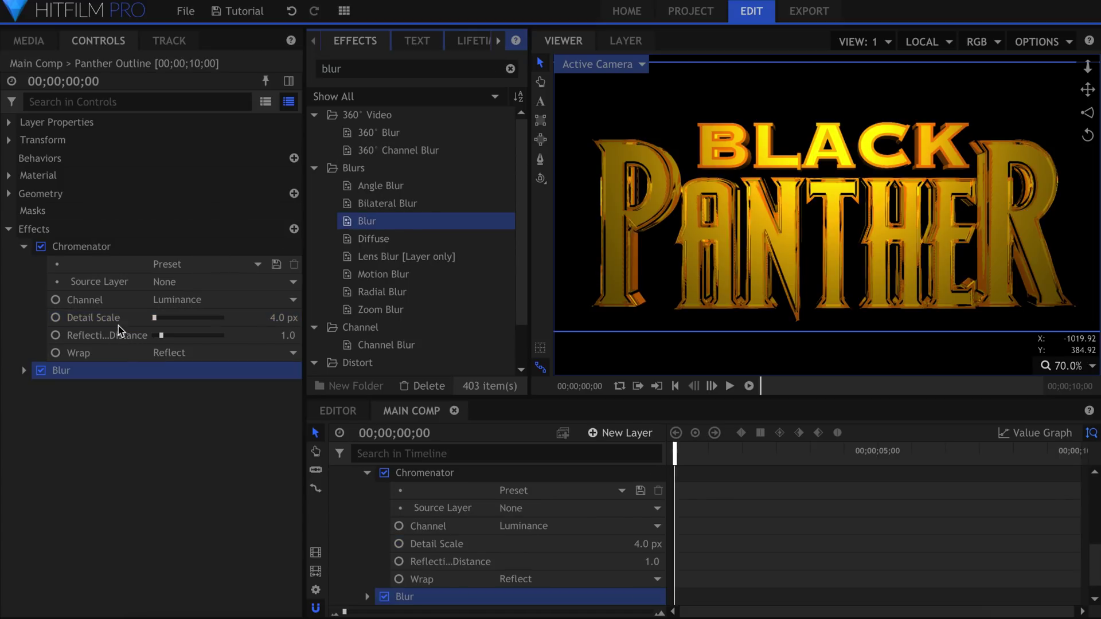
Step: Set Panther Outline's Blur radius to 1 px
left_click(24, 247)
left_click(24, 264)
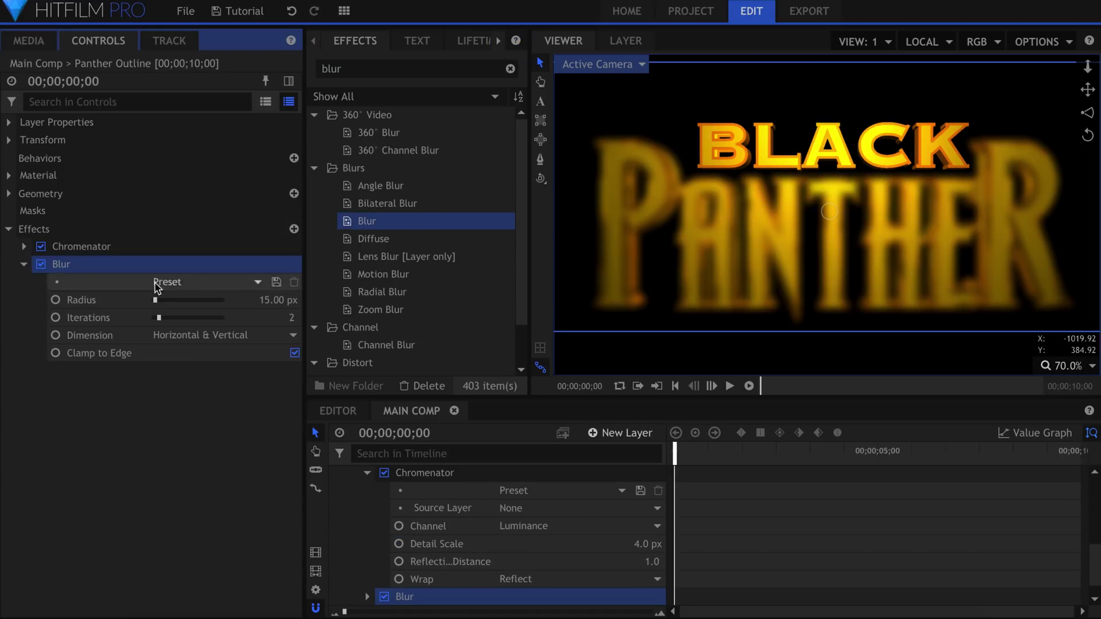
left_click(280, 296)
type("1")
key("Return")
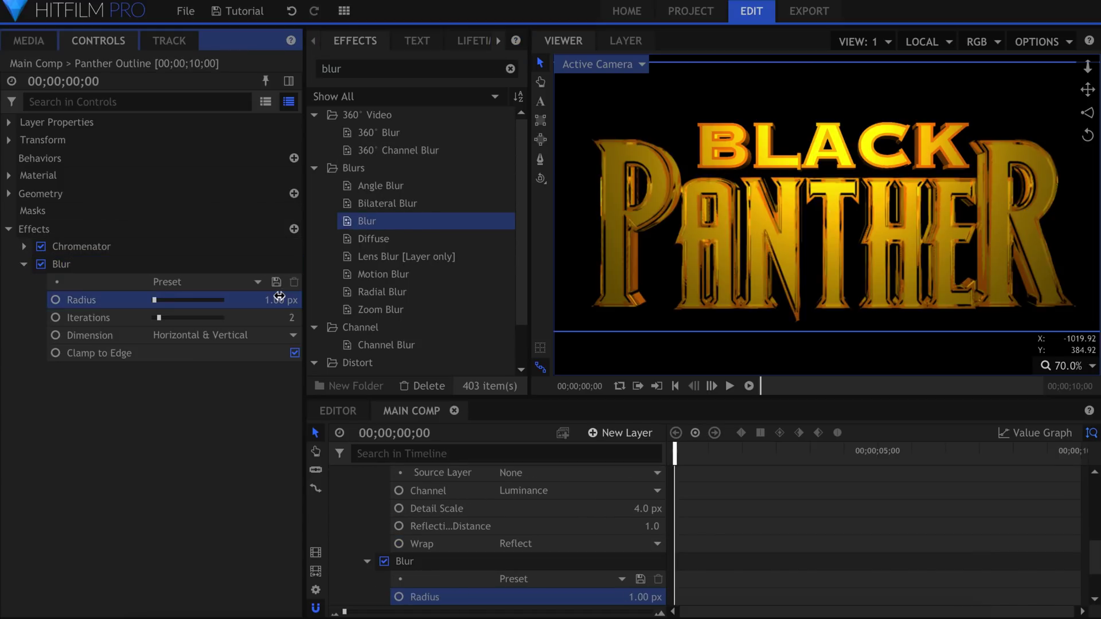
left_click(23, 265)
Step: Copy Chromenator and Blur onto Black Outline and set its Detail Scale to 2.0 px
left_click(86, 247, "shift")
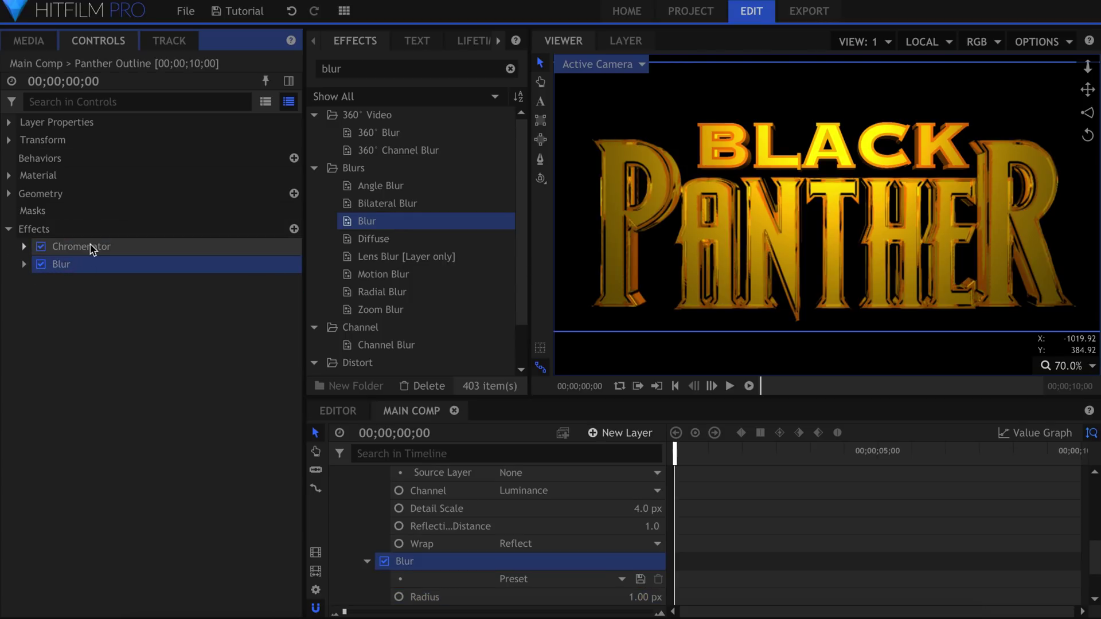
right_click(89, 245)
left_click(122, 274)
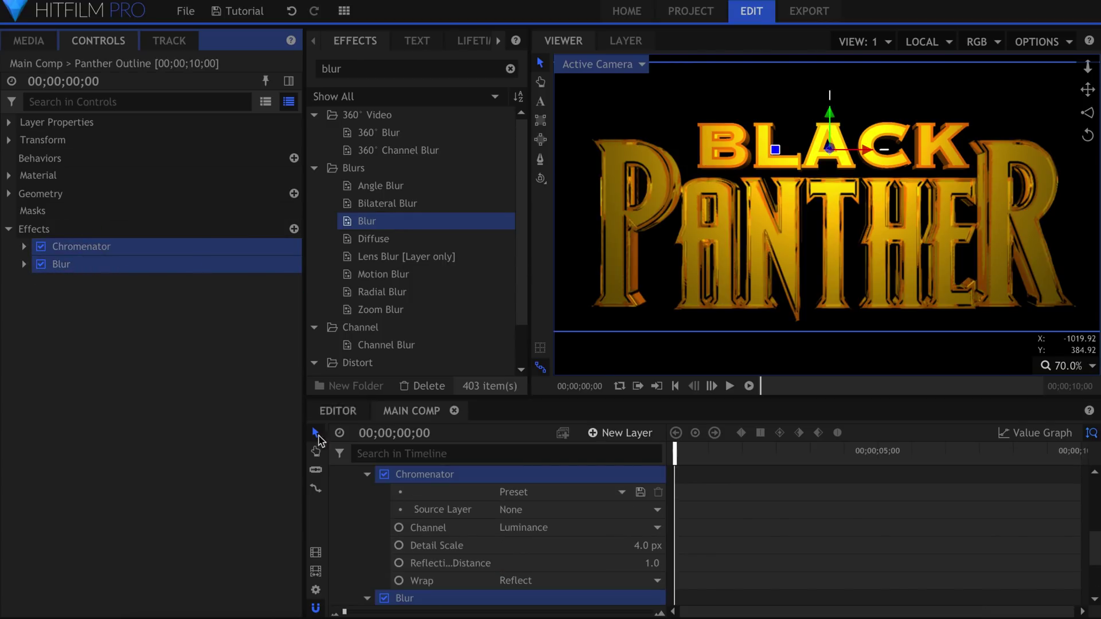
scroll(347, 551, "up", 8)
left_click(337, 563)
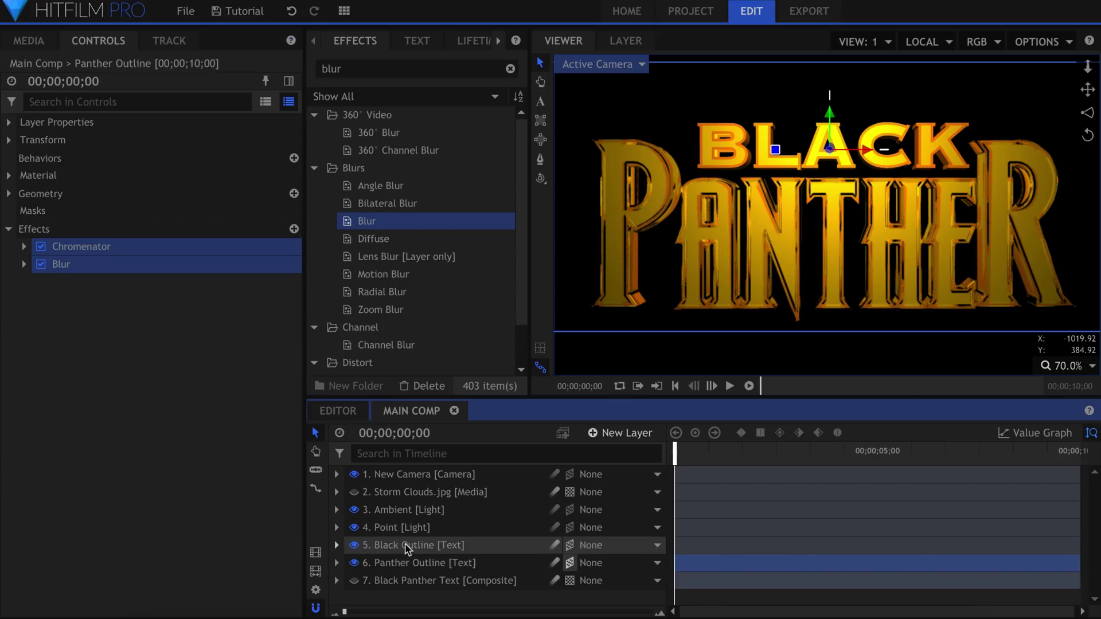
right_click(402, 547)
left_click(507, 304)
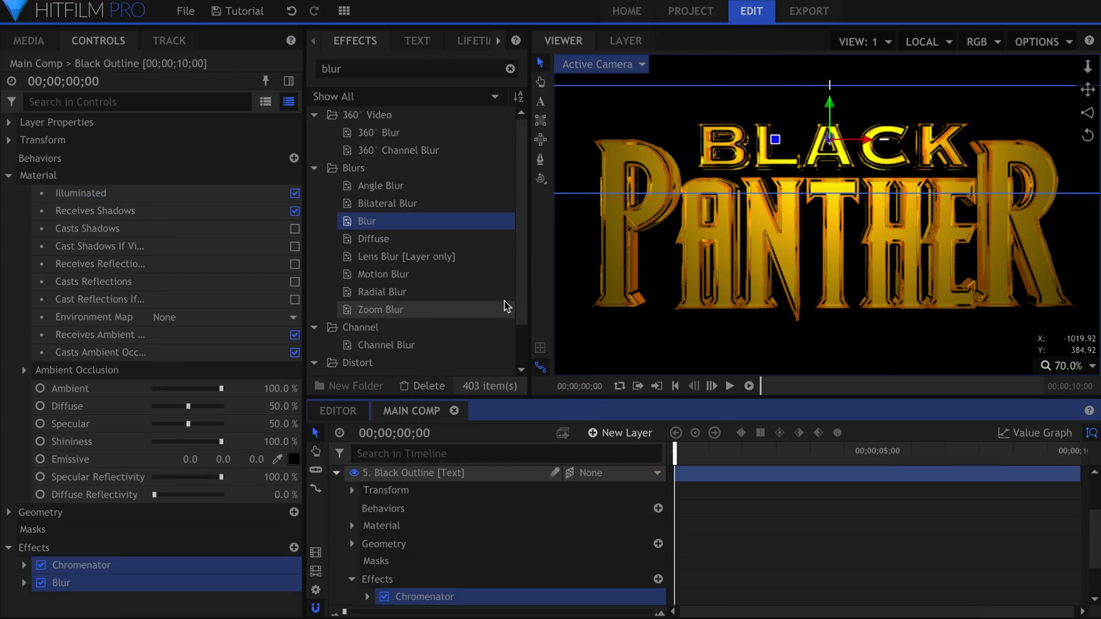
left_click(282, 317)
key("Return")
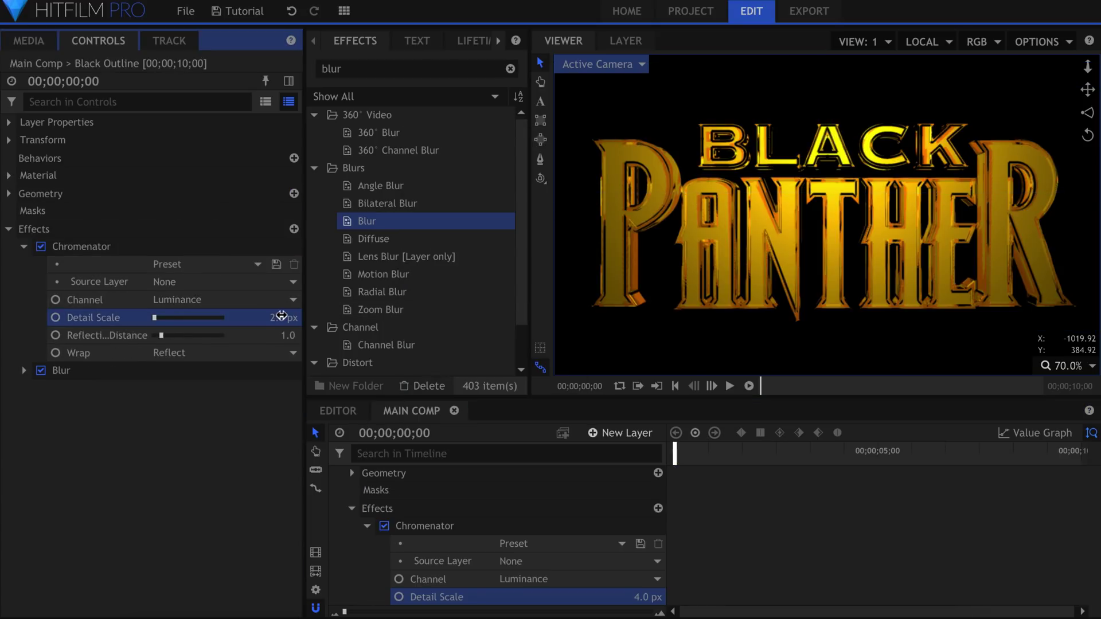
left_click(631, 439)
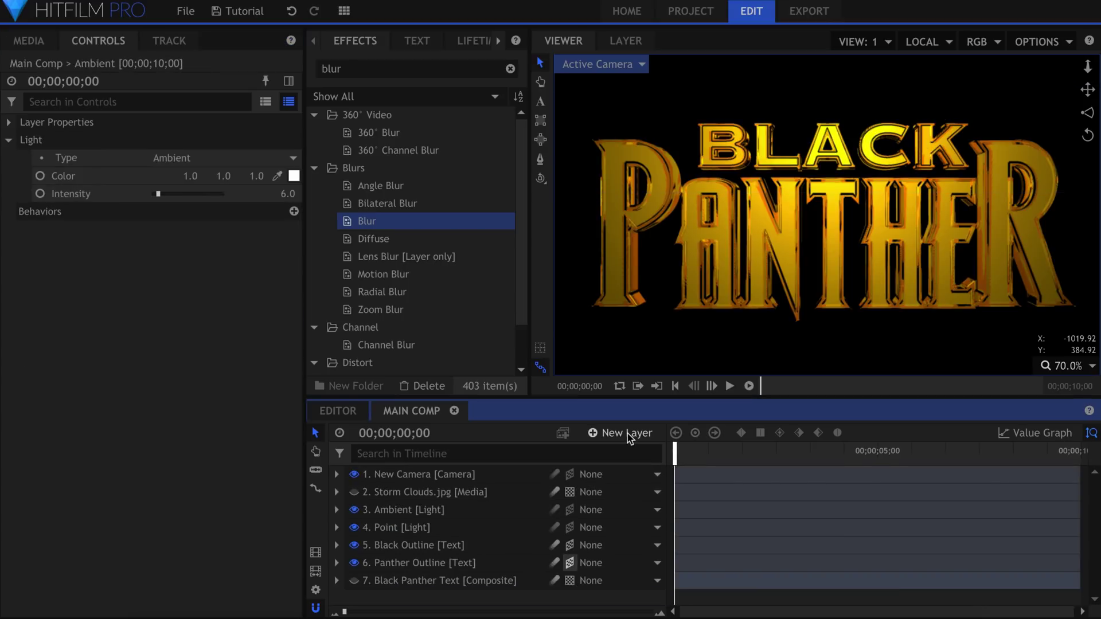
Step: Add a grade layer named Parallax below New Camera with a Parallax effect at Depth 50.0
left_click(631, 438)
left_click(633, 487)
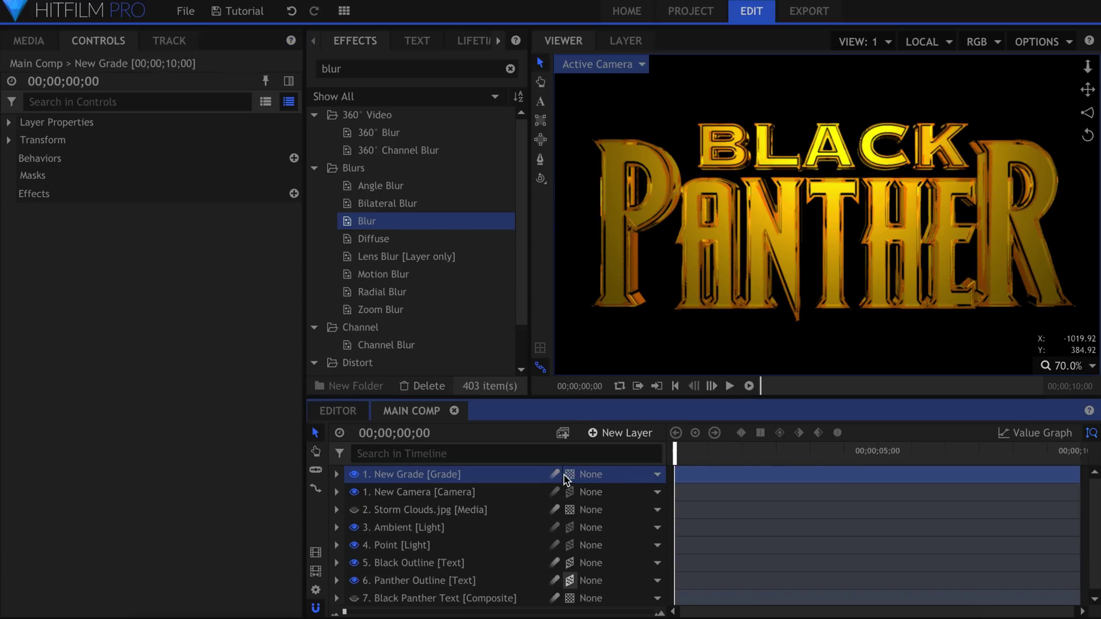
type("Parallax")
key("Return")
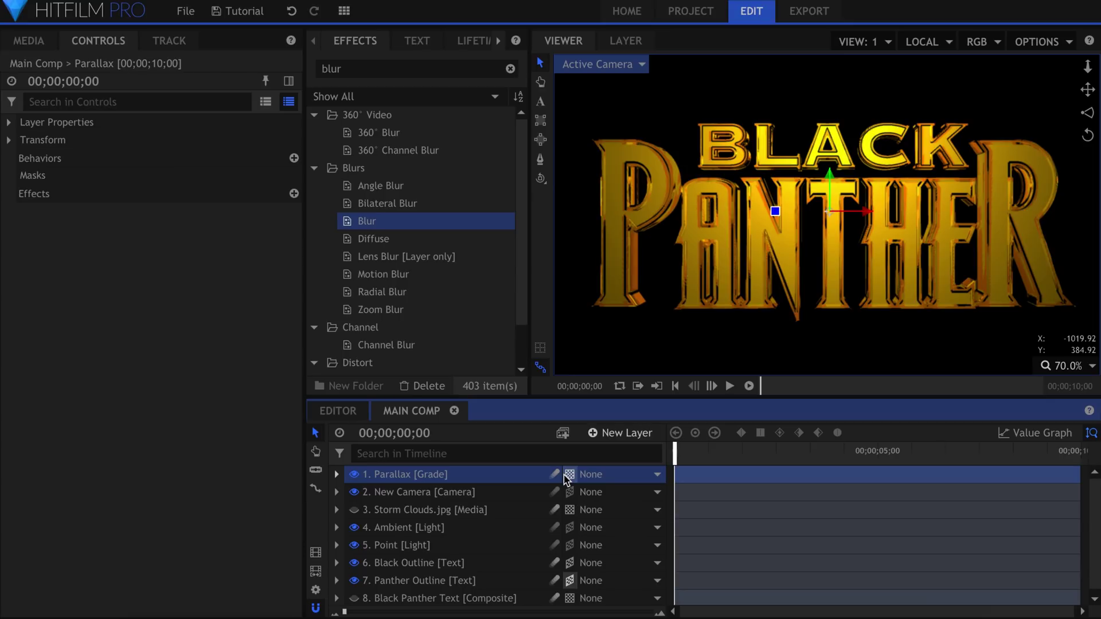
left_click_drag(490, 482, 487, 499)
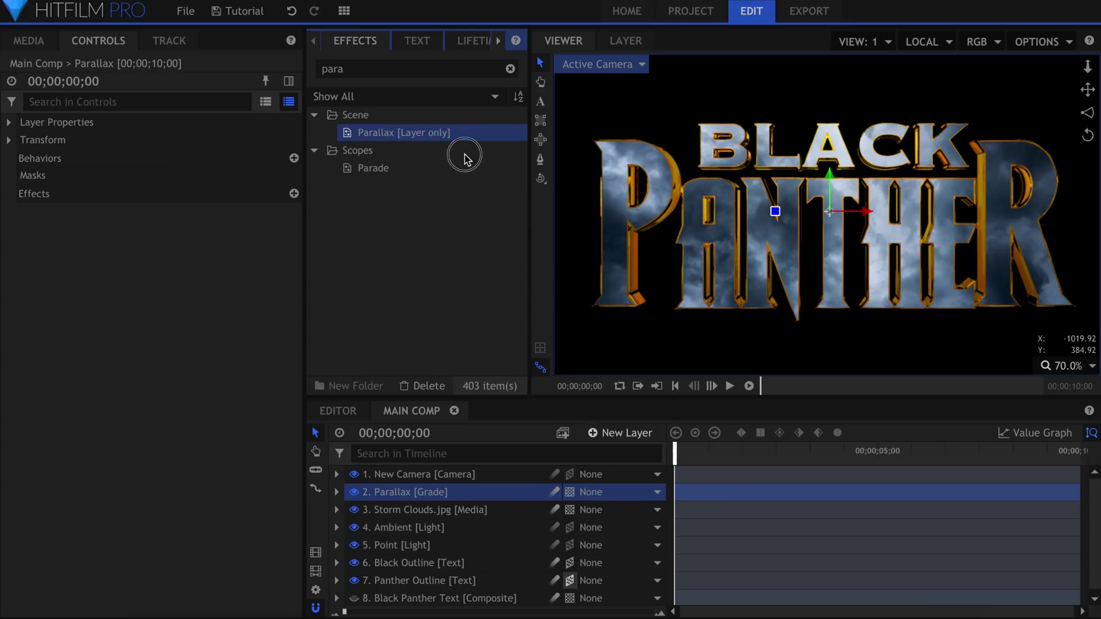
left_click_drag(467, 152, 443, 494)
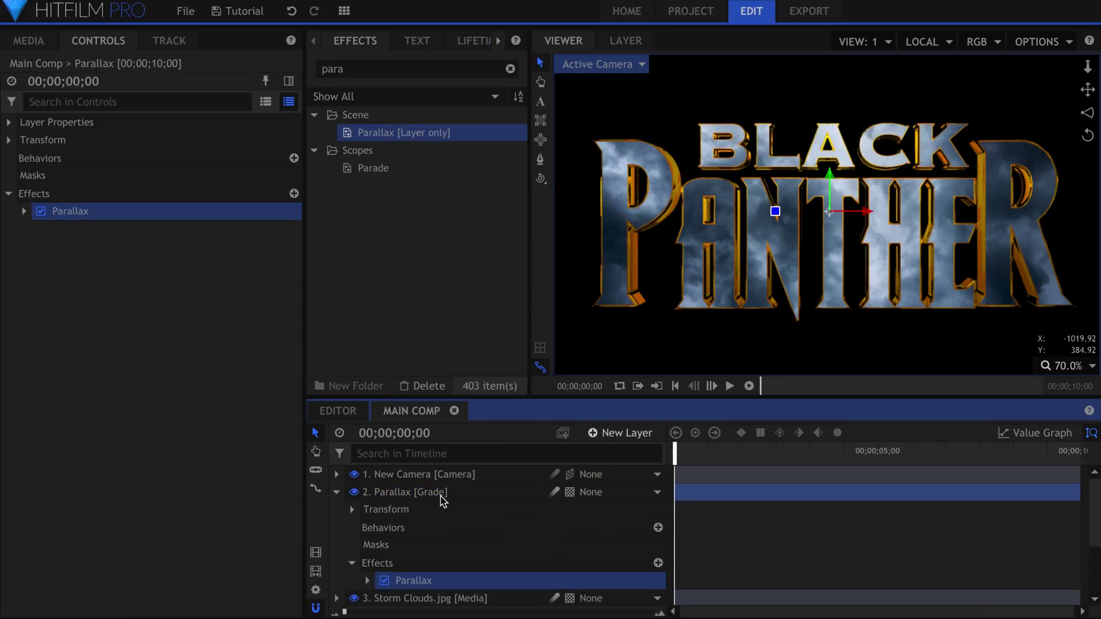
left_click(23, 211)
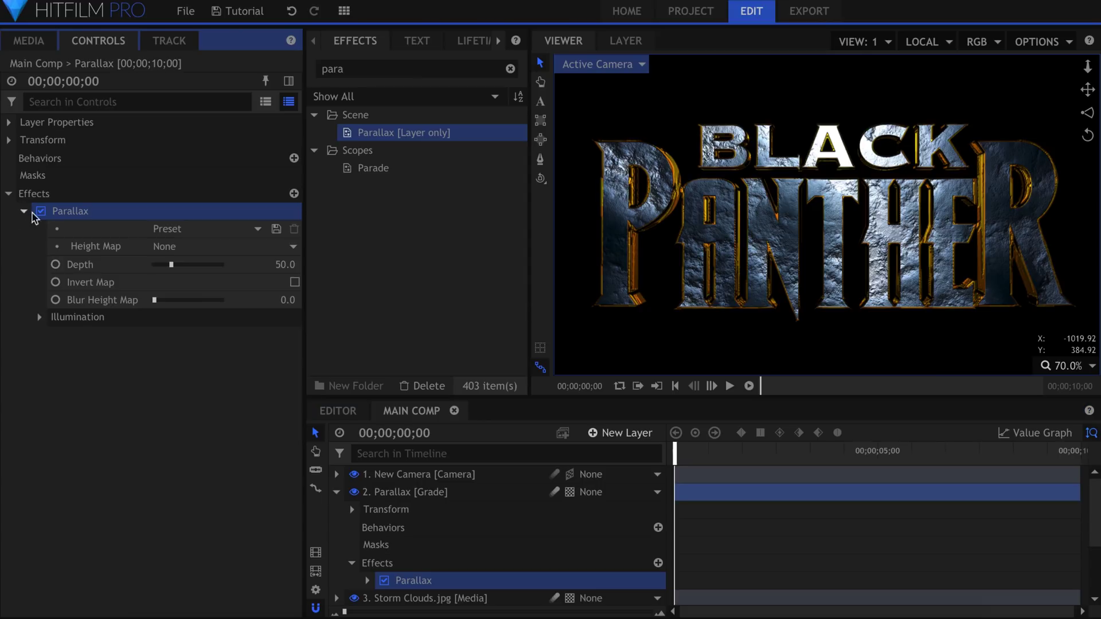
left_click(289, 264)
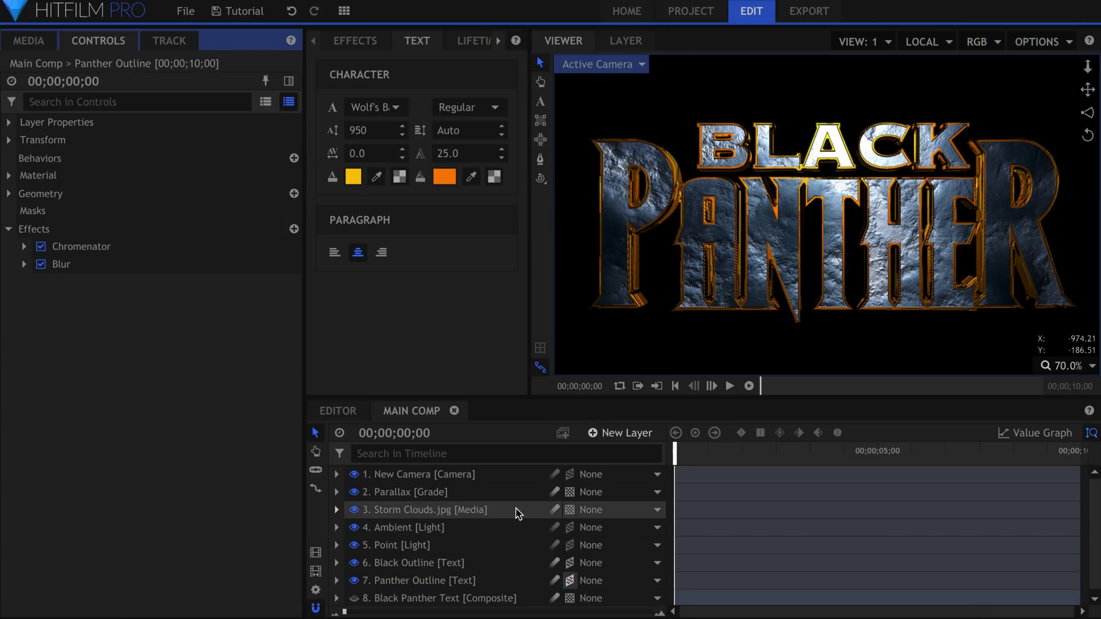
Step: Create a new plane layer and apply the Neon Path effect to it
left_click(628, 433)
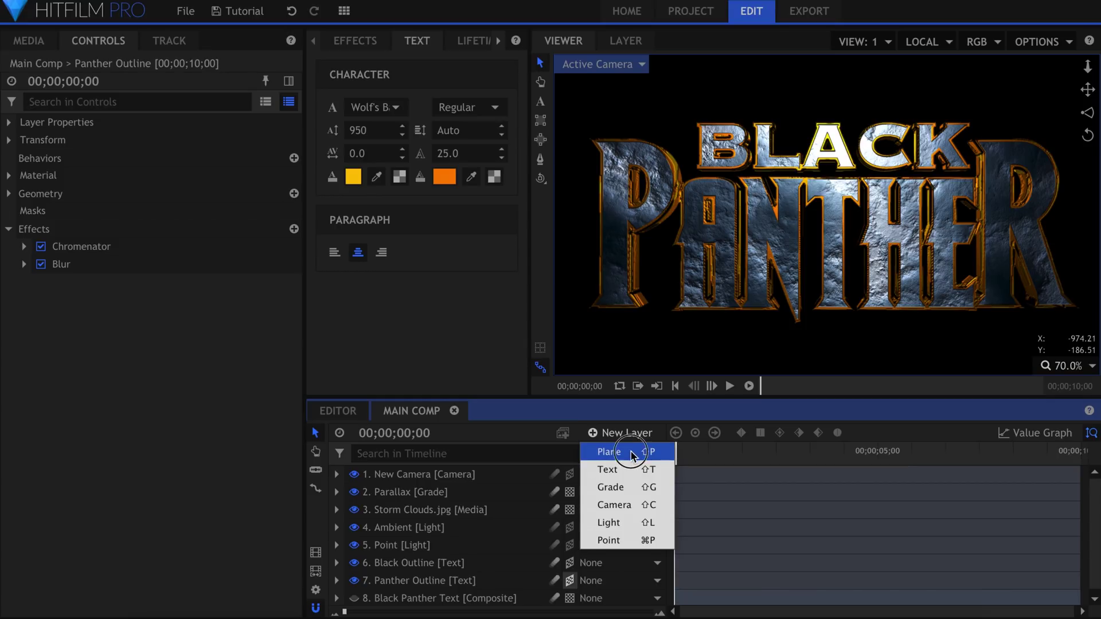
left_click(631, 449)
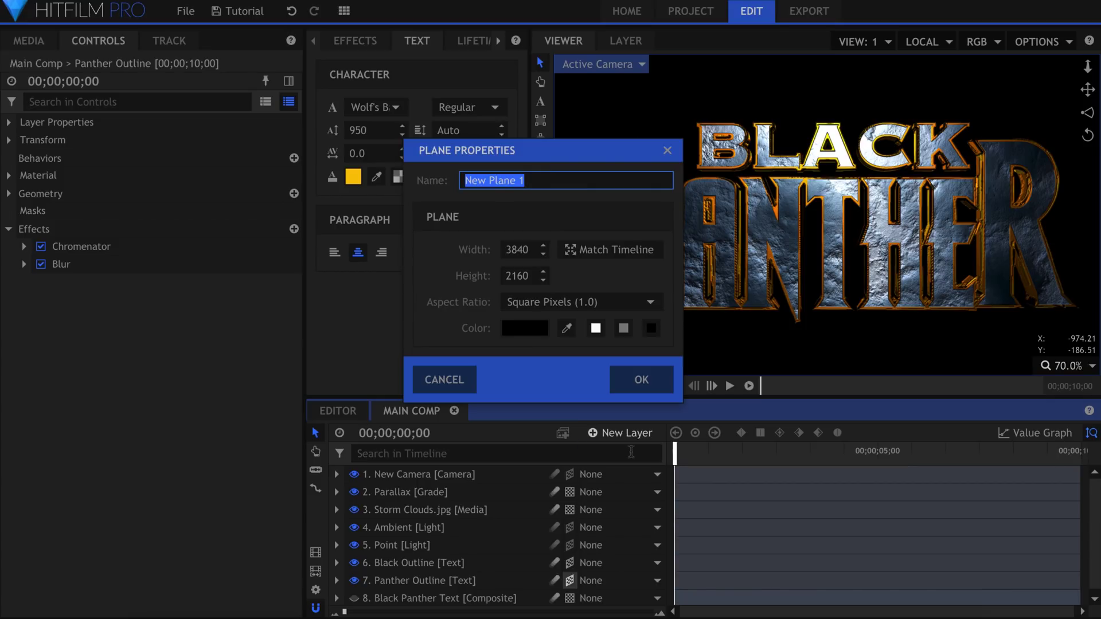
left_click(643, 381)
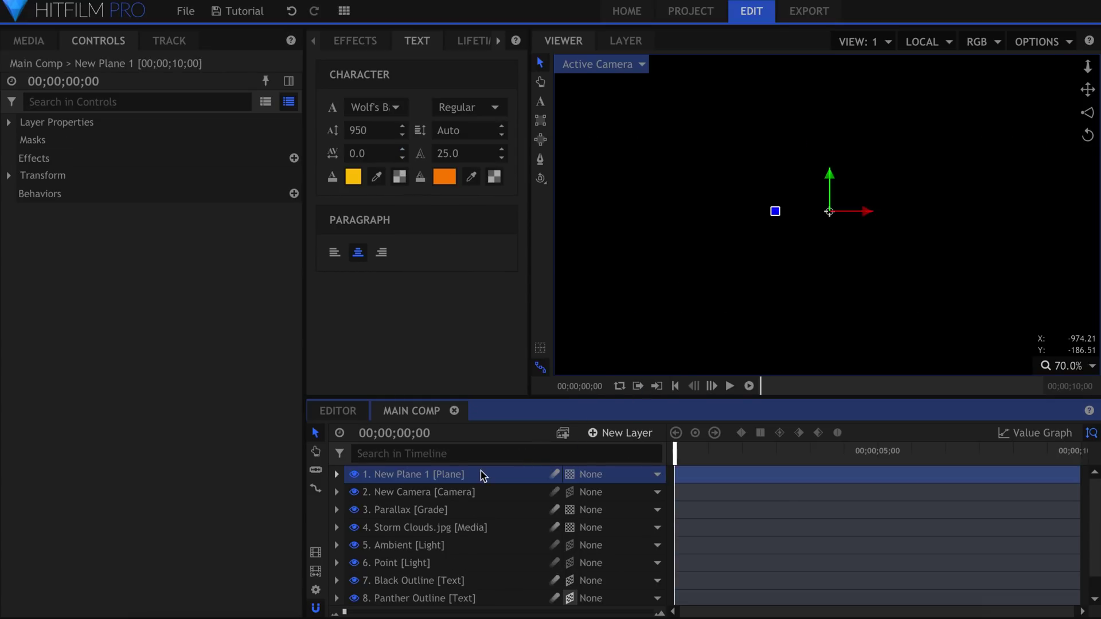
left_click(372, 41)
double_click(393, 70)
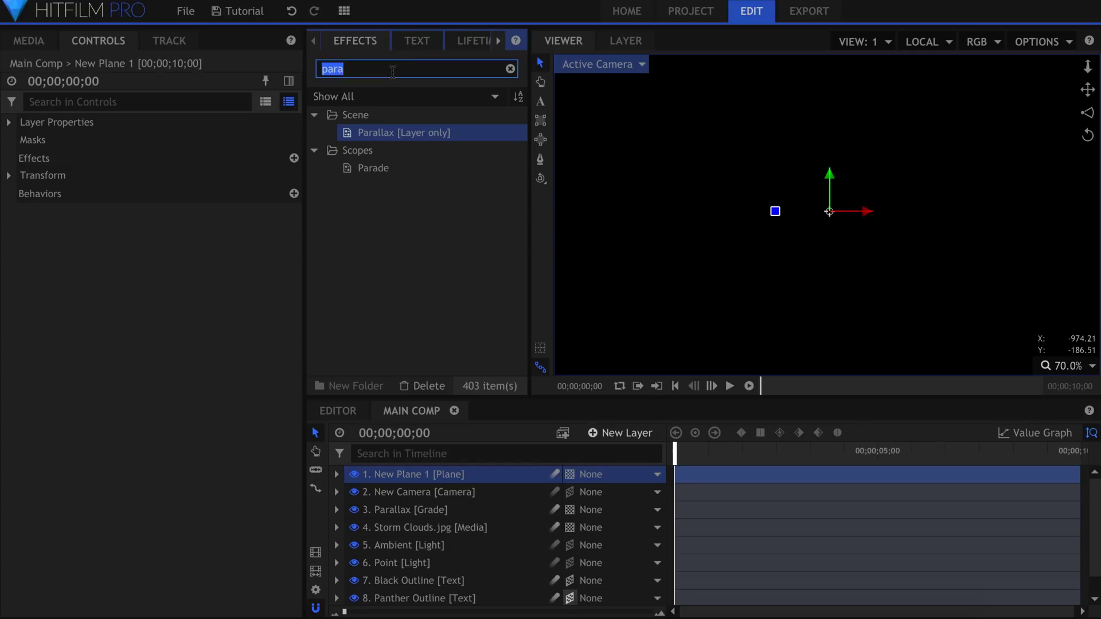
type("neon path")
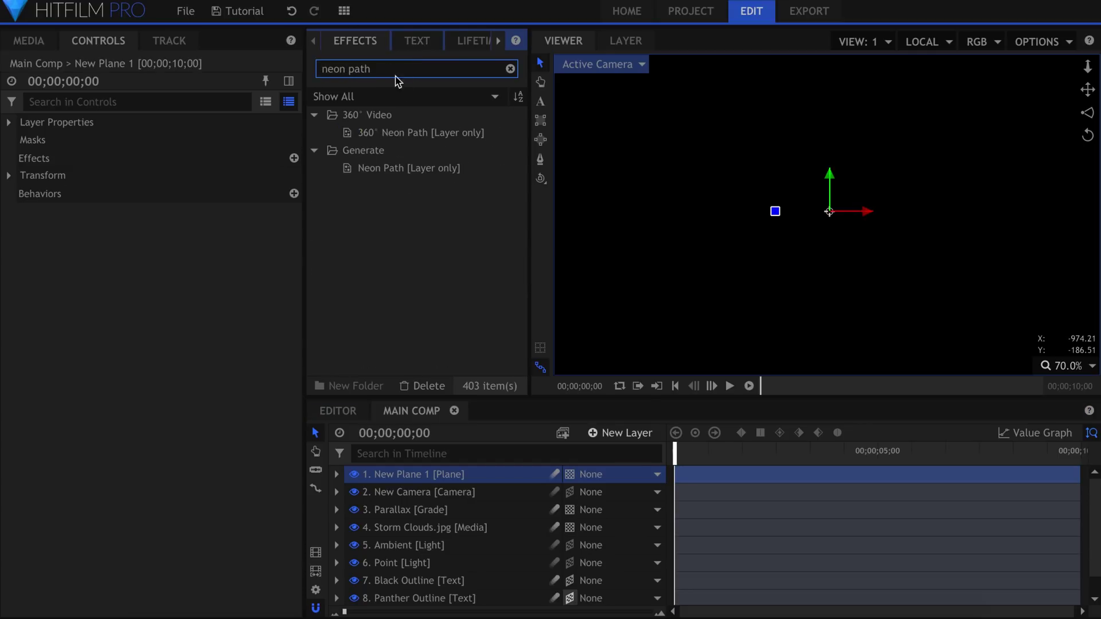
left_click_drag(423, 168, 463, 481)
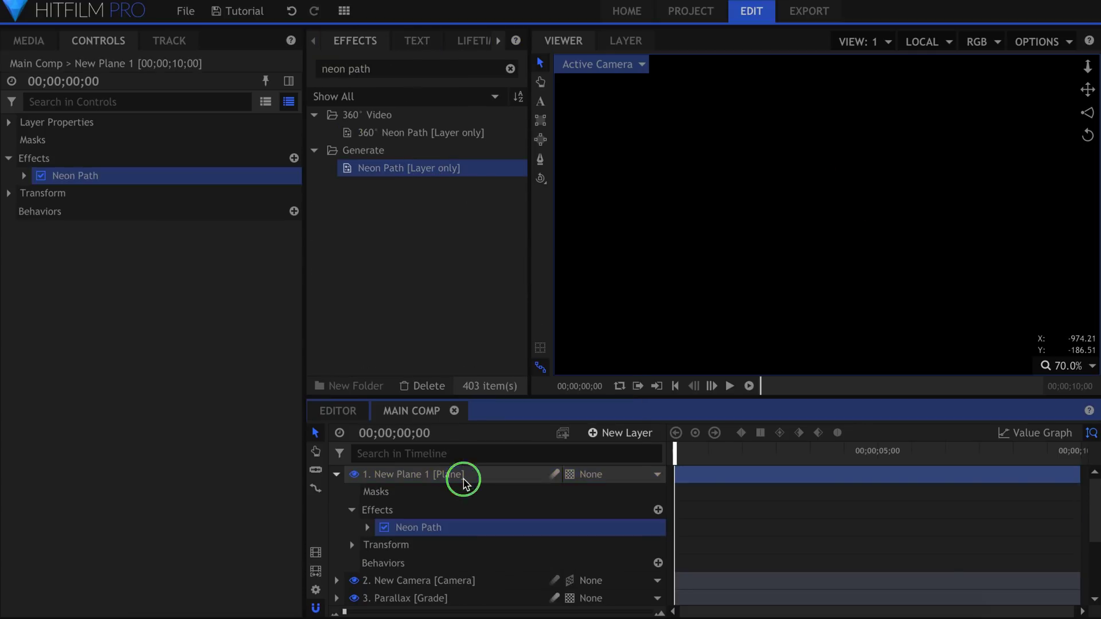
Step: Set the plane's blend mode to Screen
right_click(464, 480)
mouse_move(610, 73)
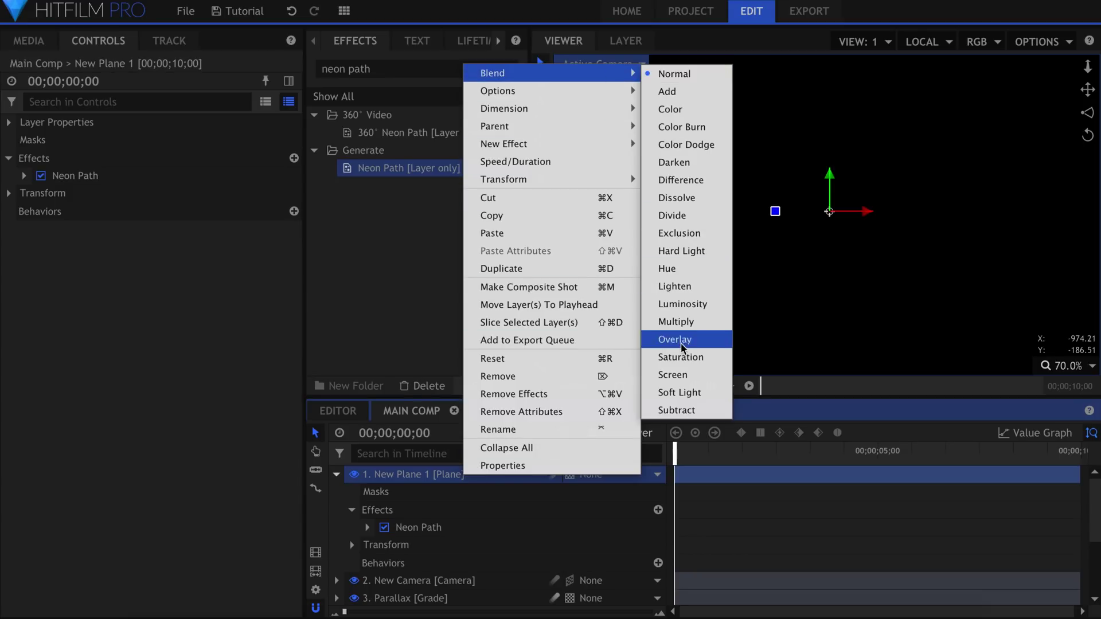
left_click(679, 376)
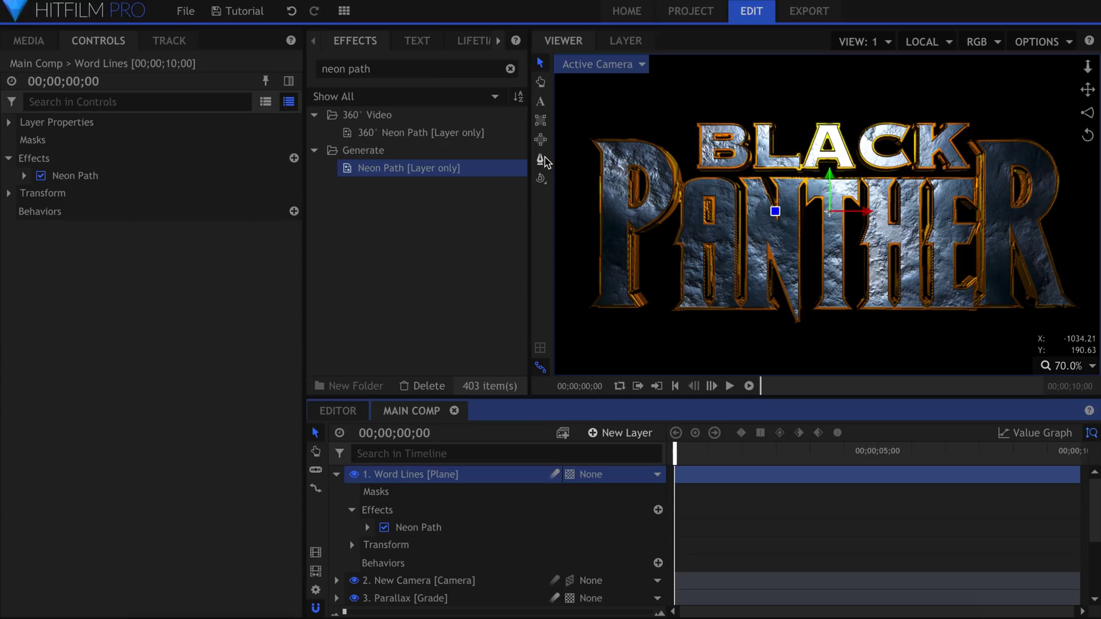
Step: Draw a two-point vertical mask line from the top to the bottom of the letter P
left_click(542, 160)
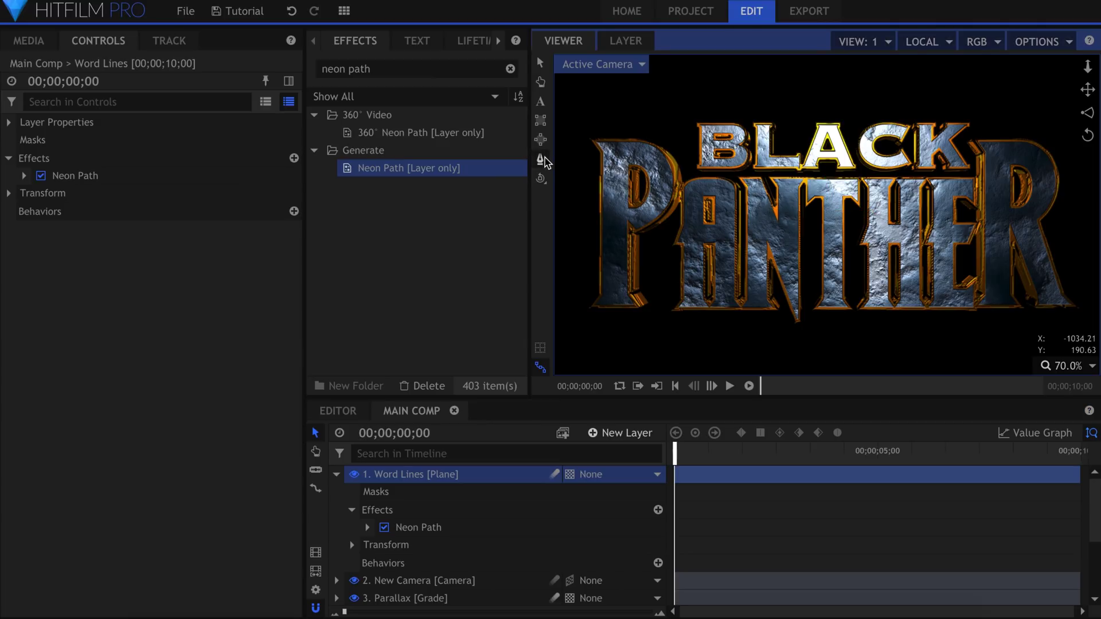
left_click(613, 163)
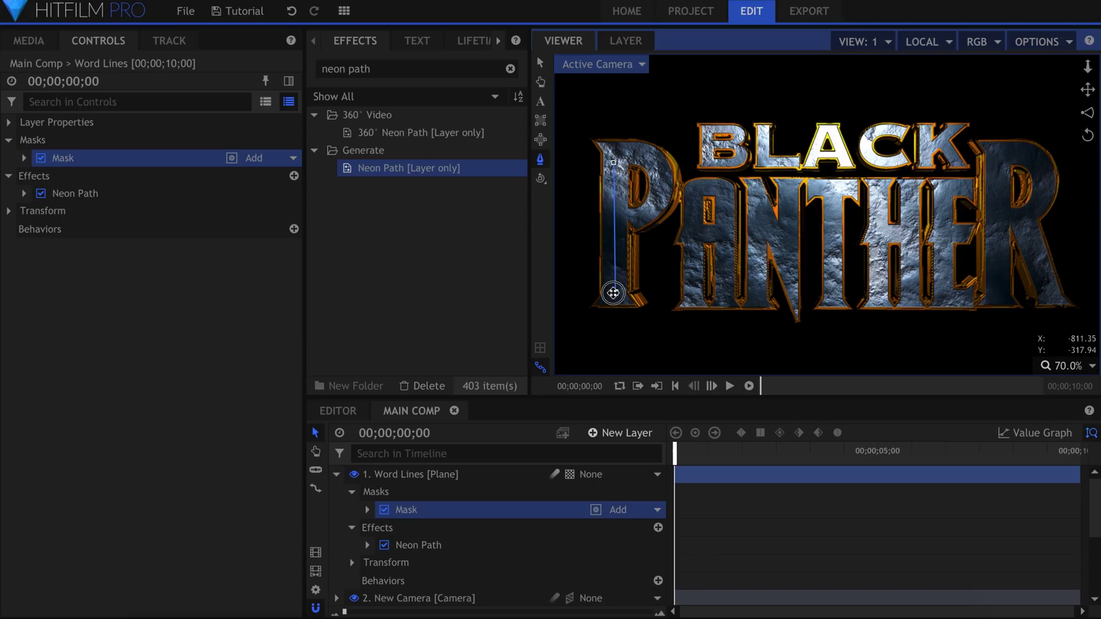
left_click(612, 293)
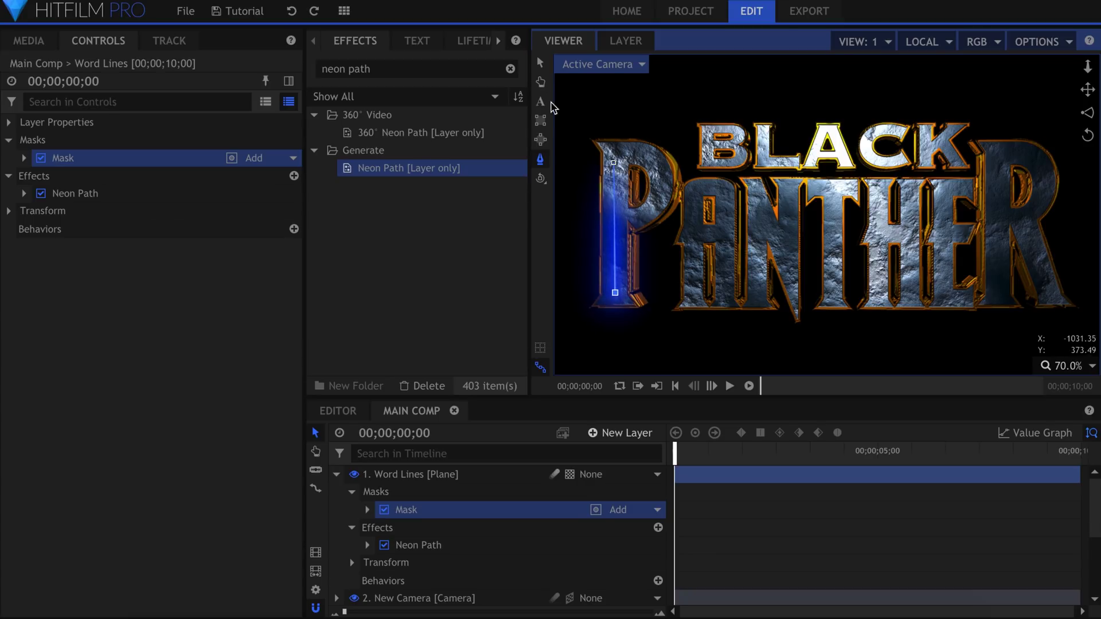
left_click(540, 64)
left_click(216, 378)
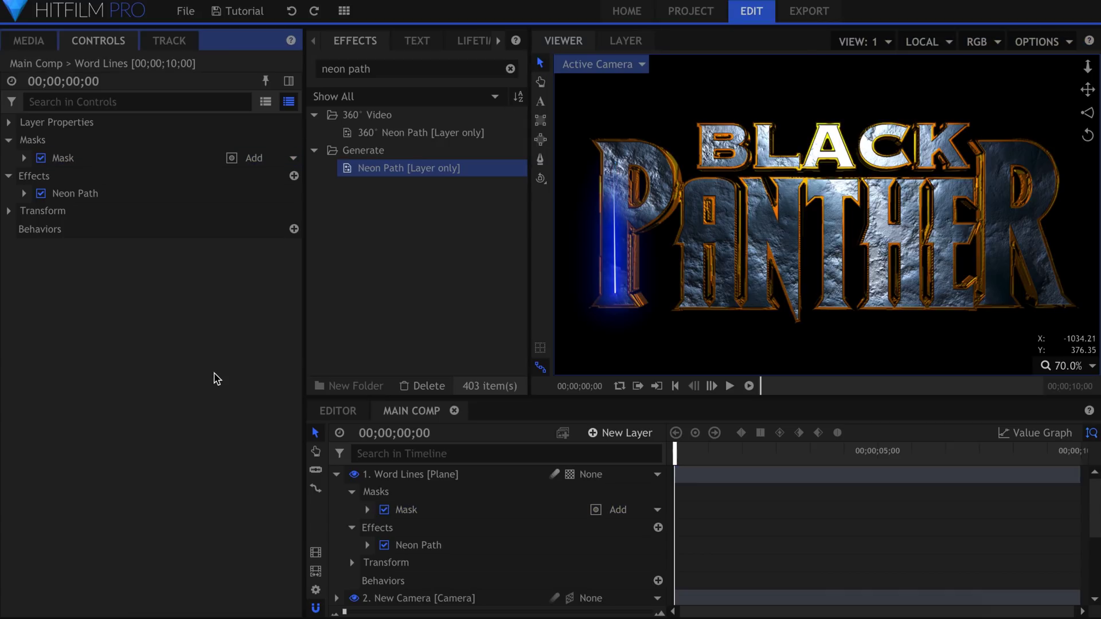
scroll(588, 251, "up", 5)
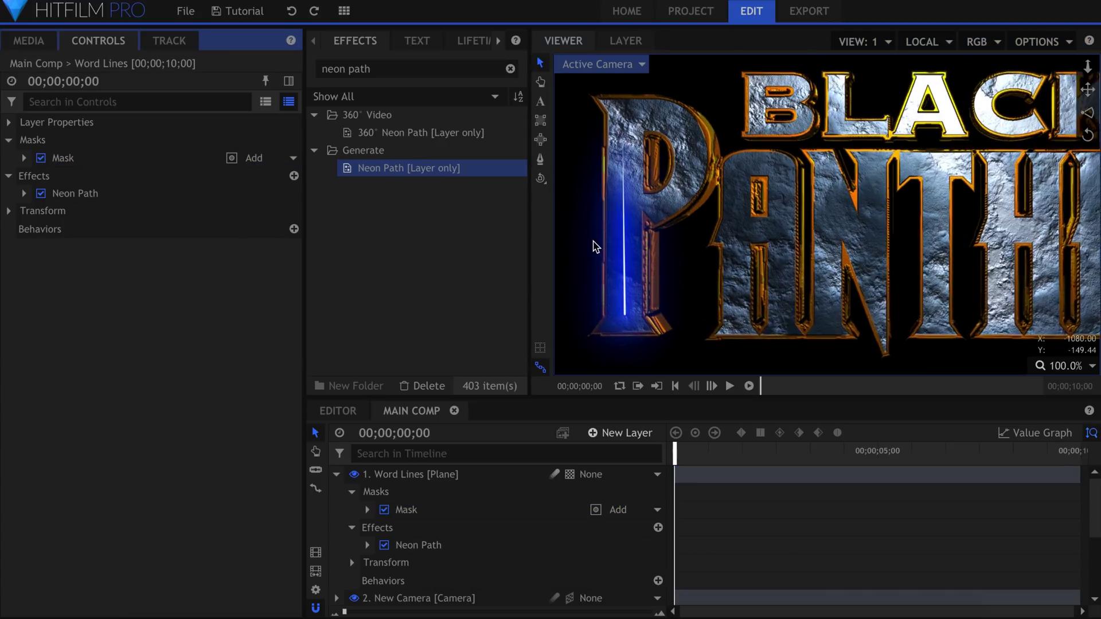
Step: Set the Neon Path Start Width to 6 px
left_click(26, 194)
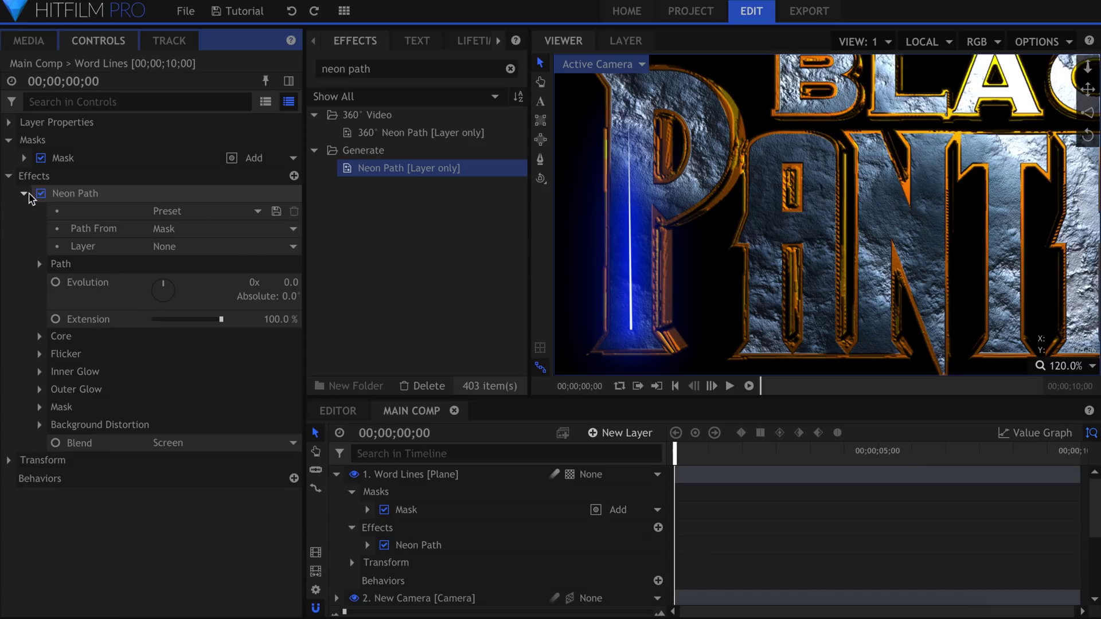
left_click(40, 265)
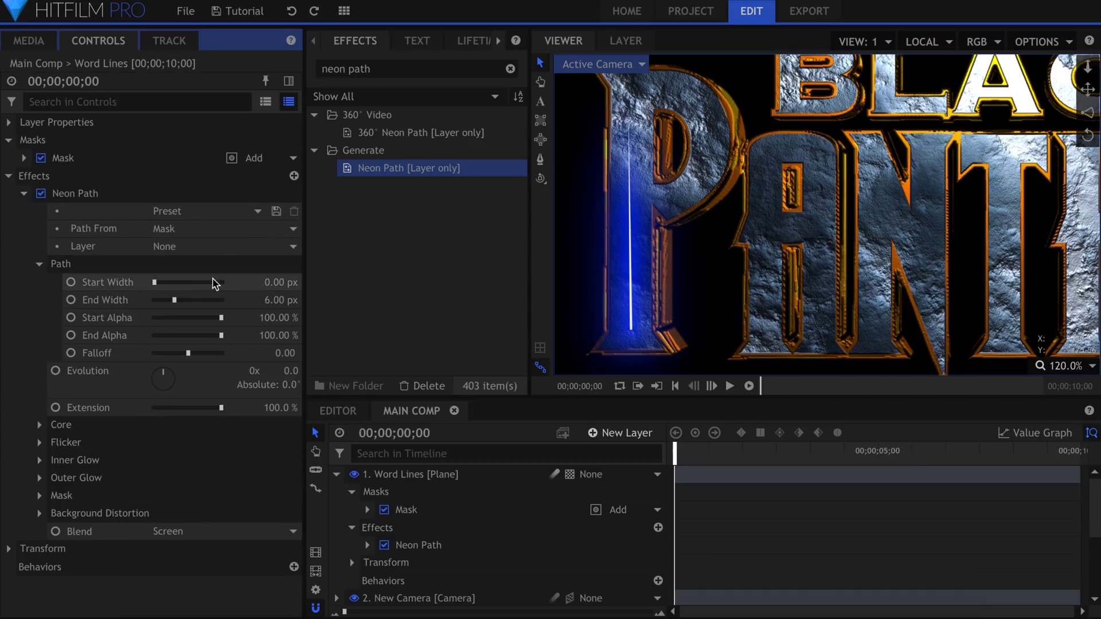
type("6")
key("Return")
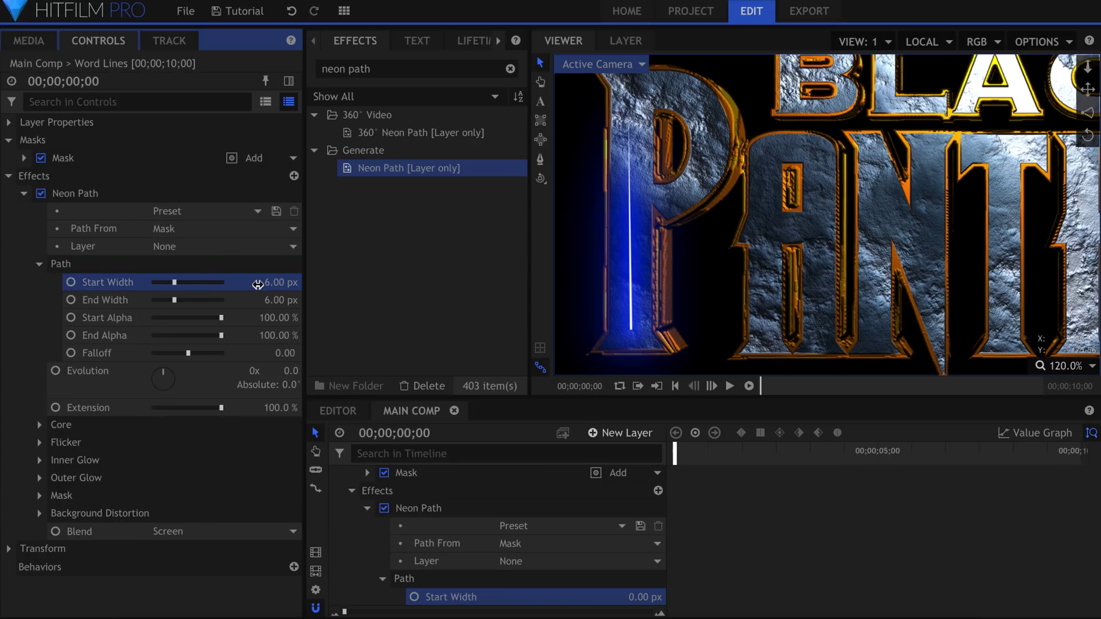
left_click(39, 265)
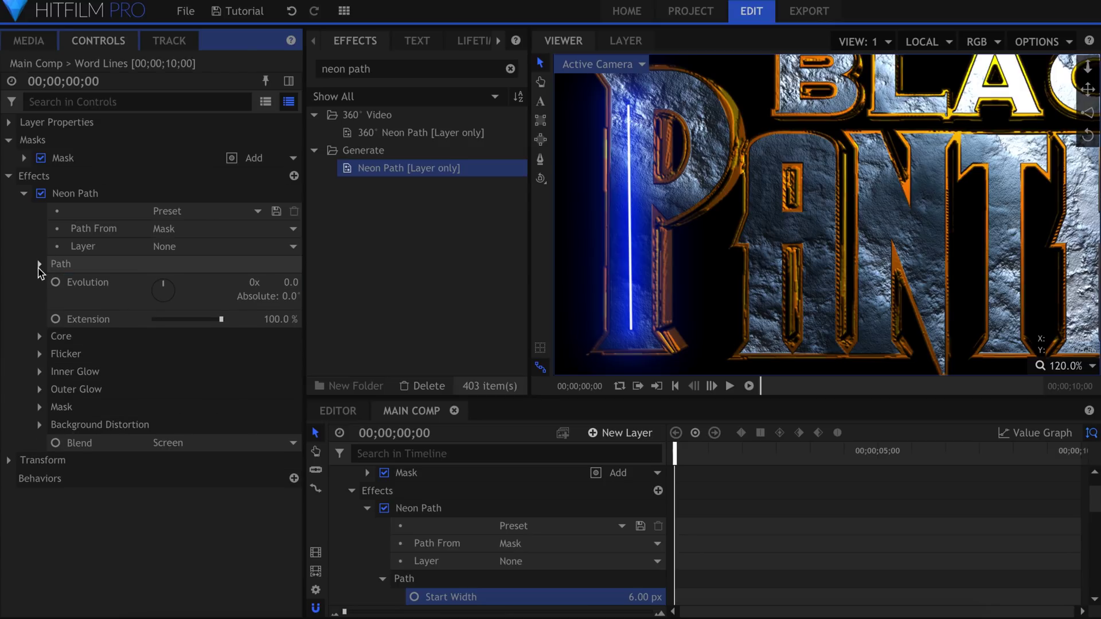
Step: Reduce the Neon Path Inner Glow width and alpha to 0
left_click(39, 371)
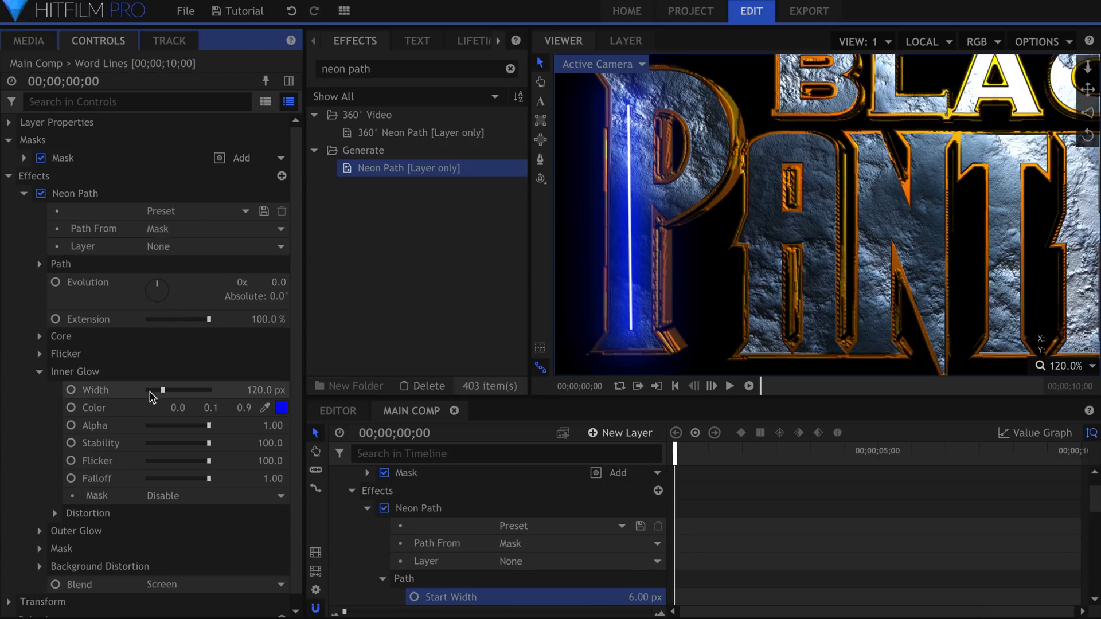
left_click(149, 391)
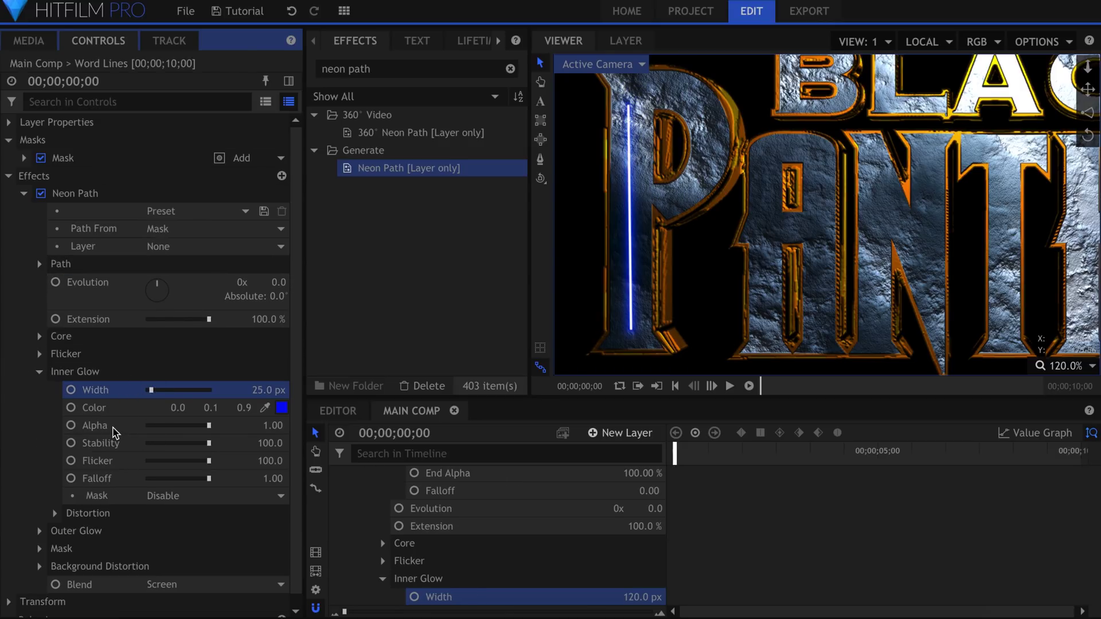
left_click(113, 434)
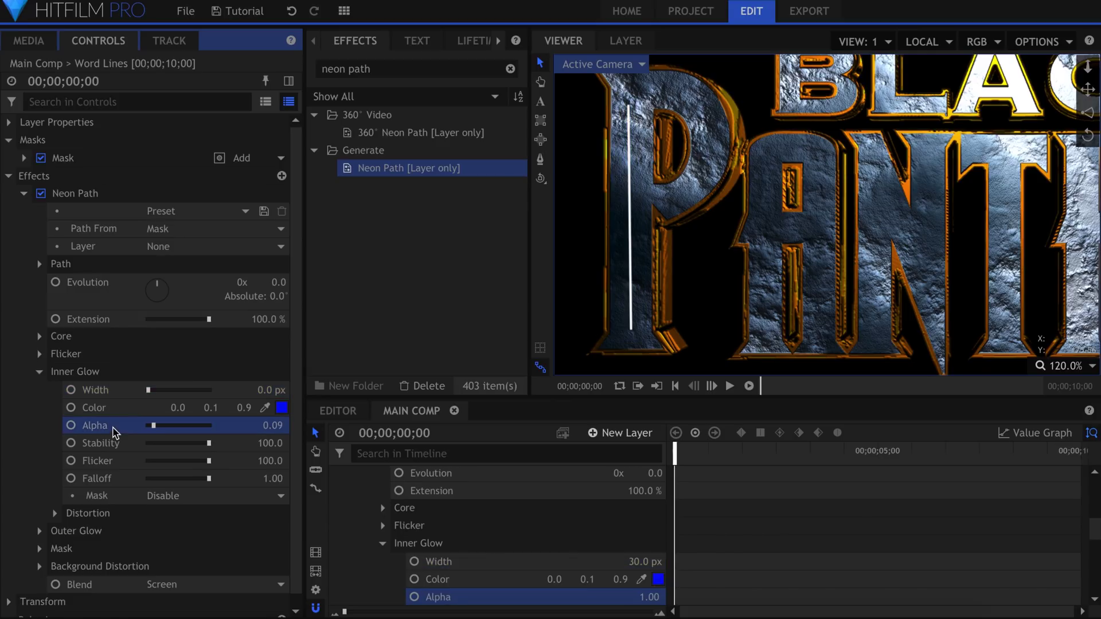
left_click(41, 374)
Step: Make the Core colour a bright orange sampled from the P's edge
left_click(39, 337)
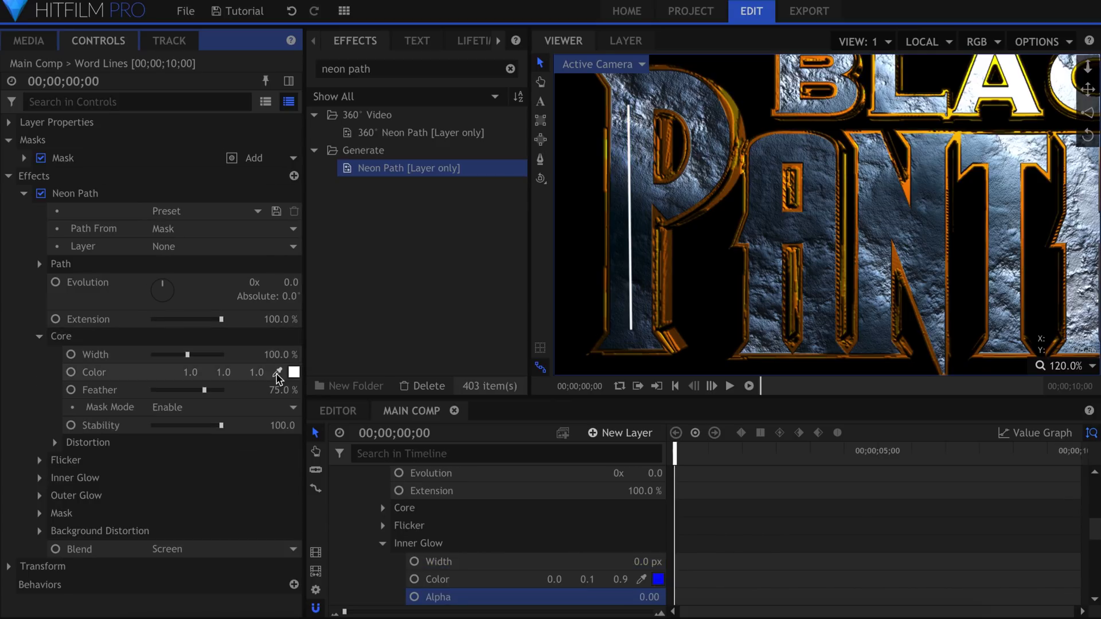
left_click(733, 121)
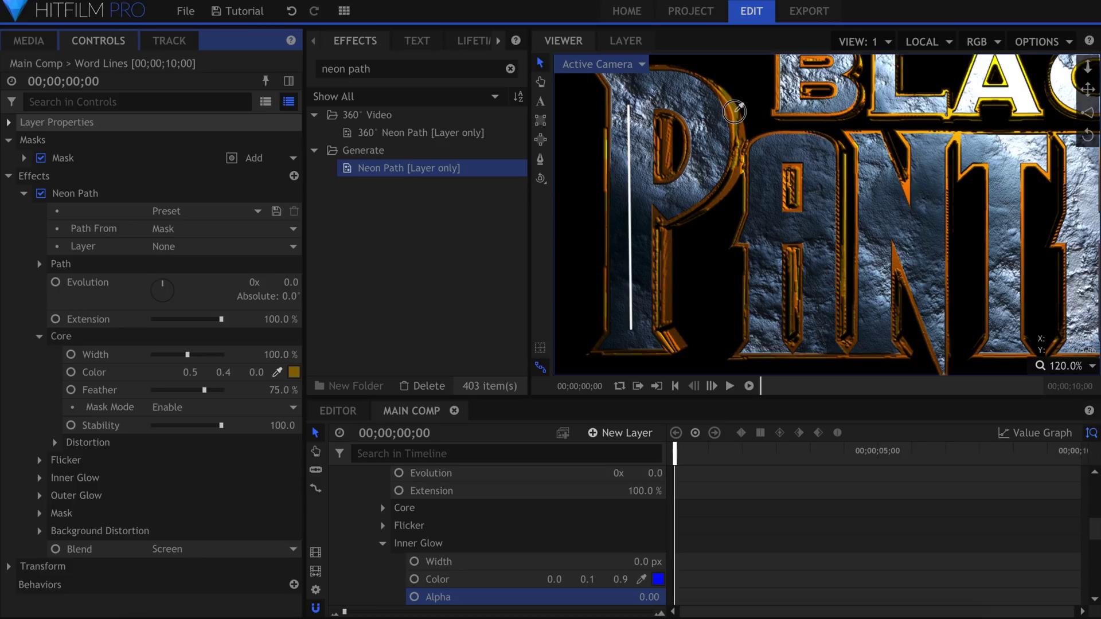
left_click(744, 160)
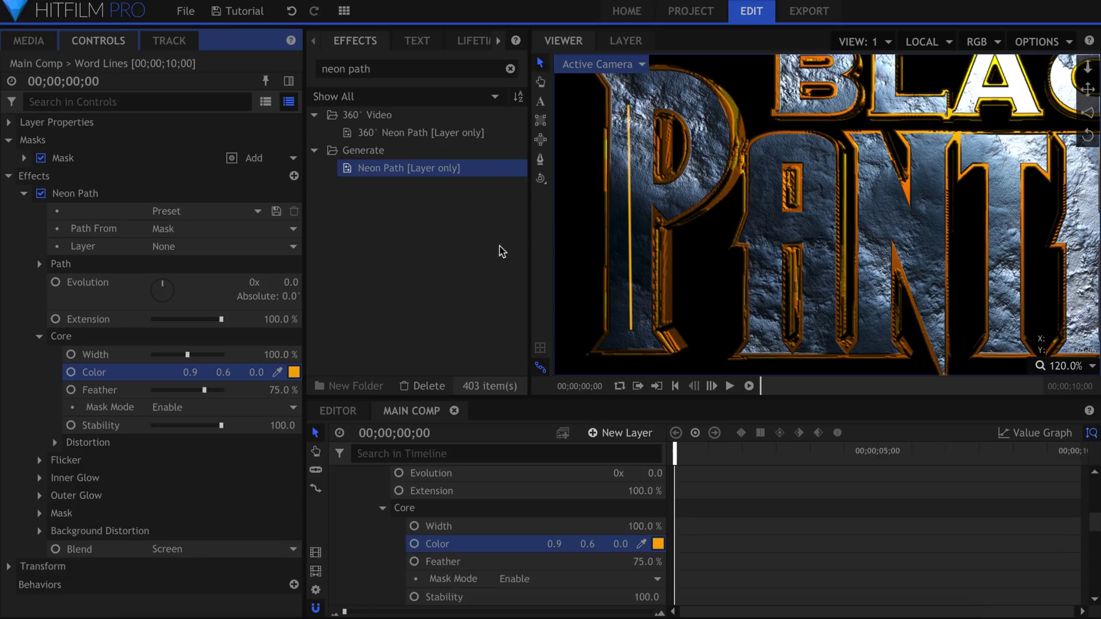
Step: Duplicate the neon mask line and shift the copy into the next letter
right_click(86, 157)
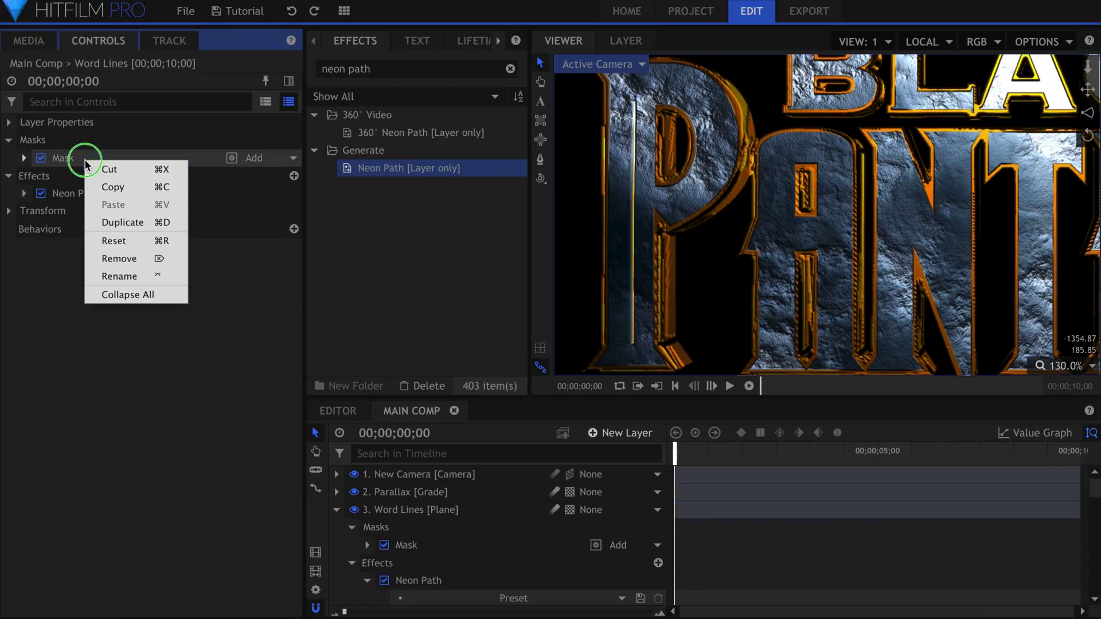
left_click(127, 224)
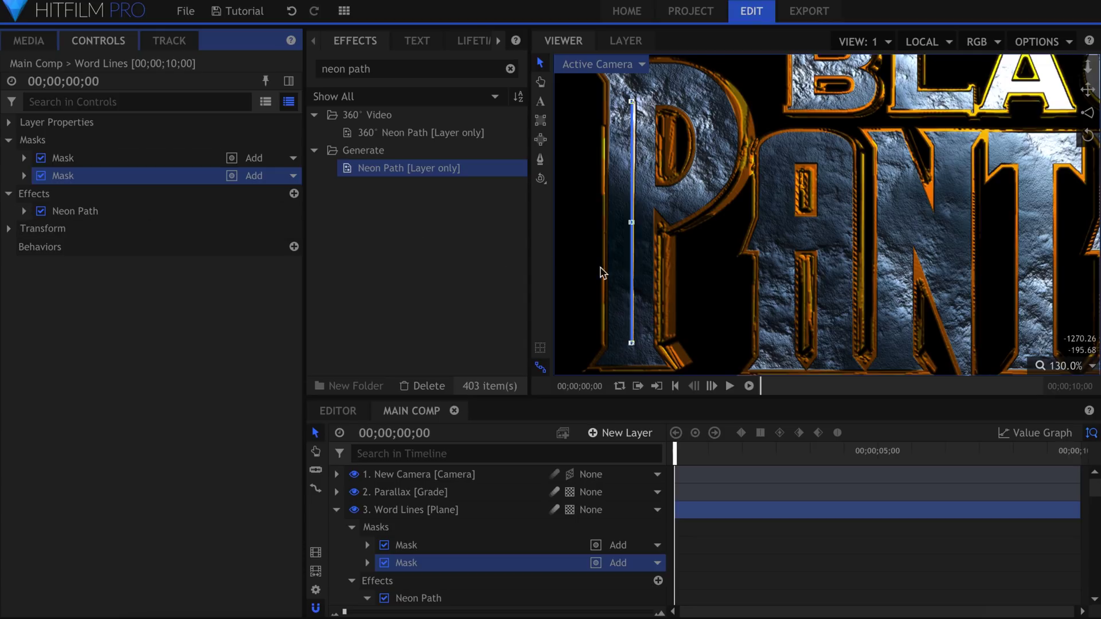
left_click(631, 280)
left_click_drag(679, 279, 776, 305)
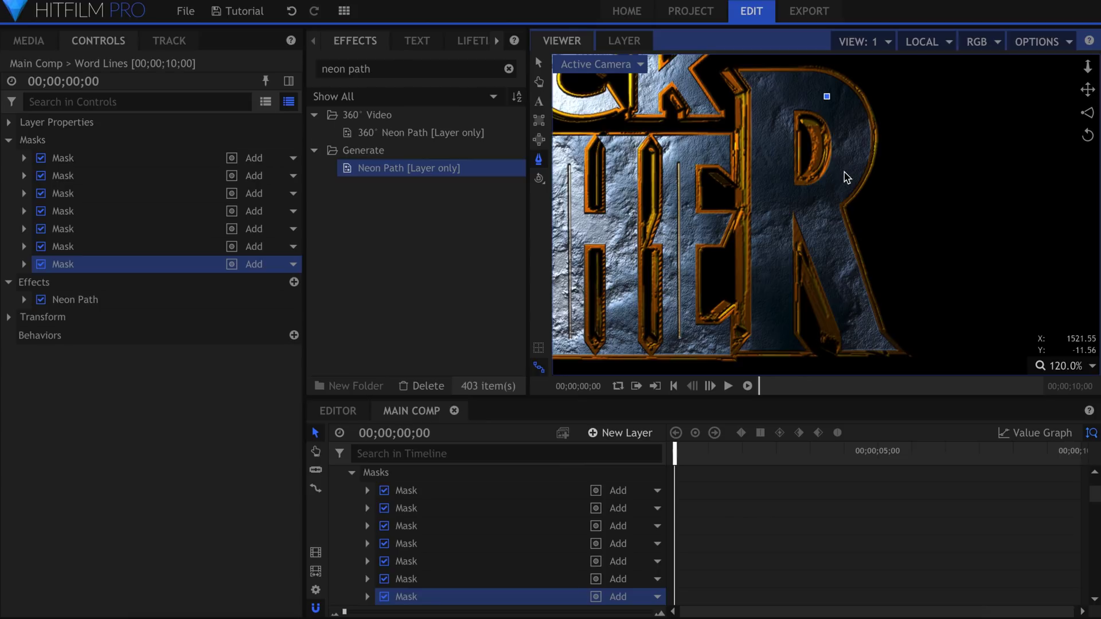
Step: Draw a curved Bezier mask line following the bowl of the R
left_click(837, 183)
left_click_drag(836, 183, 792, 229)
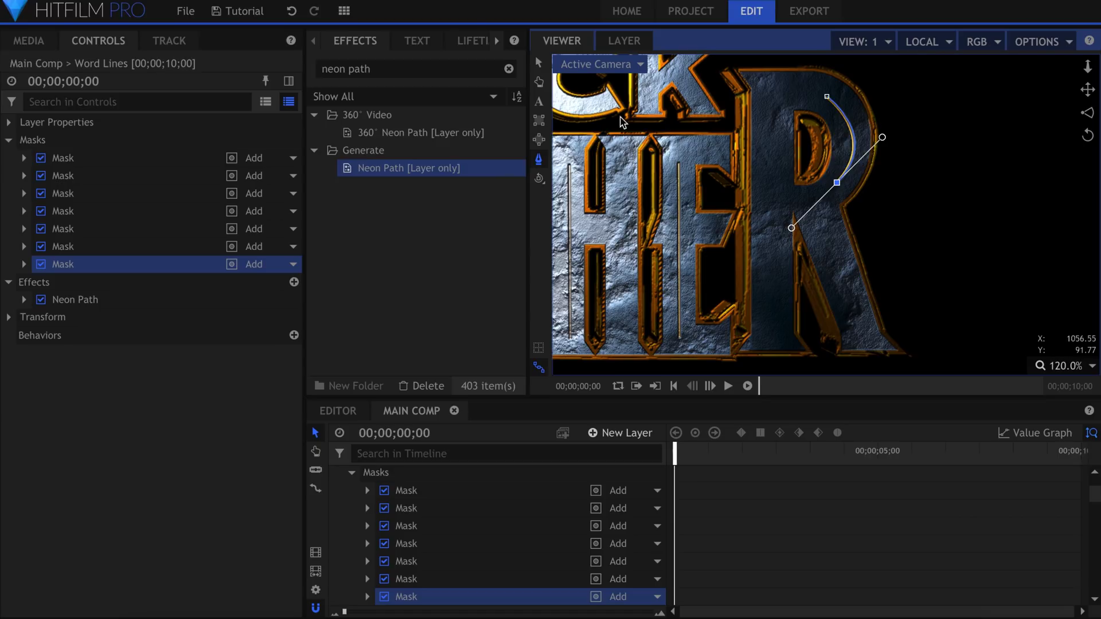
left_click(537, 63)
left_click(143, 368)
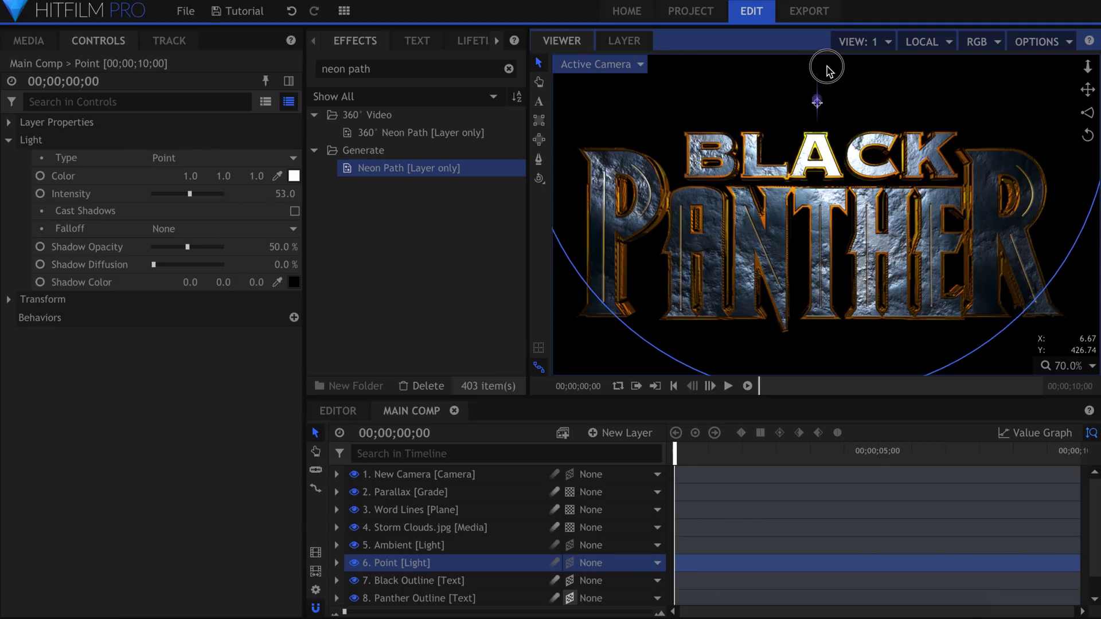
left_click(827, 67)
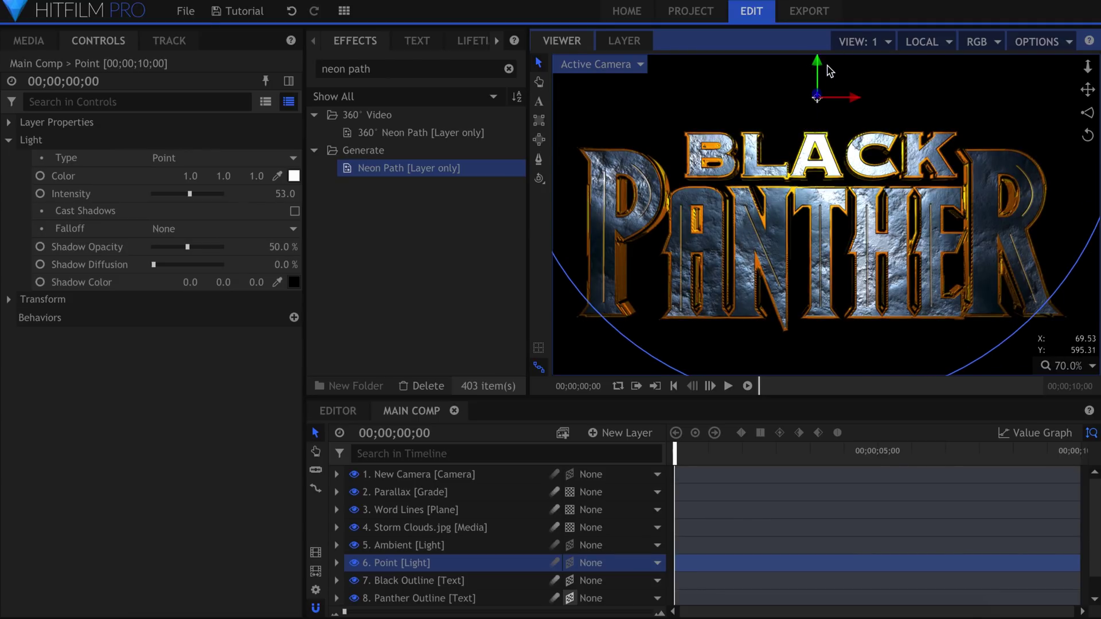